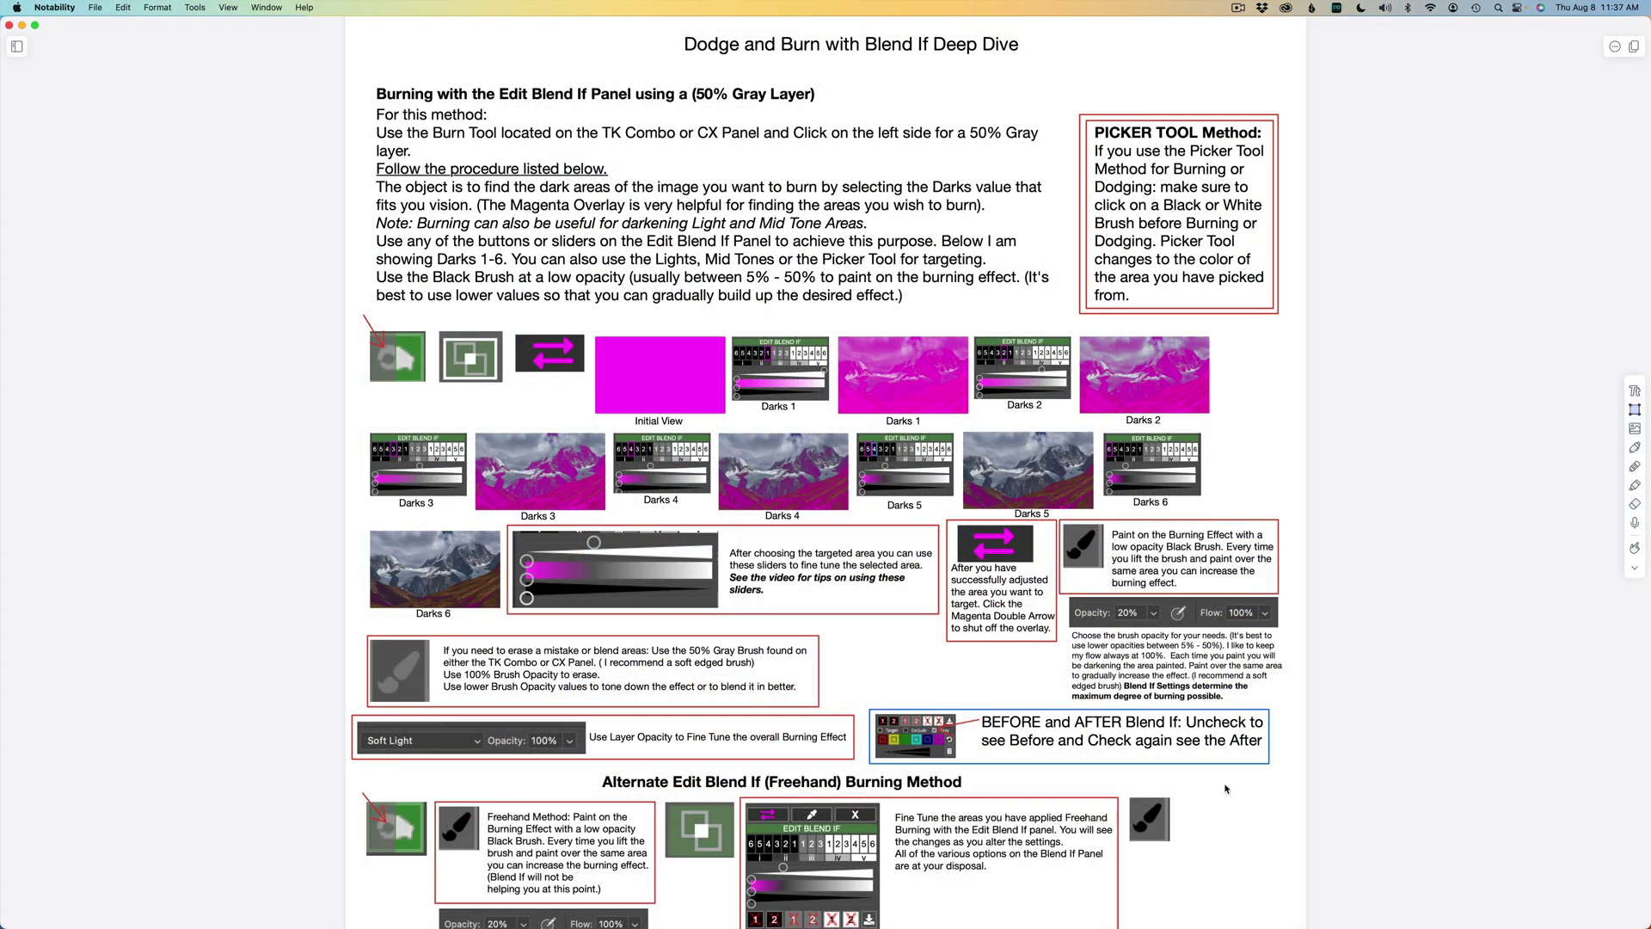
Review the burning, dodging and post-editing sections of the Dodge and Burn with Blend If Deep Dive notes
scroll(1225, 789, "down", 5)
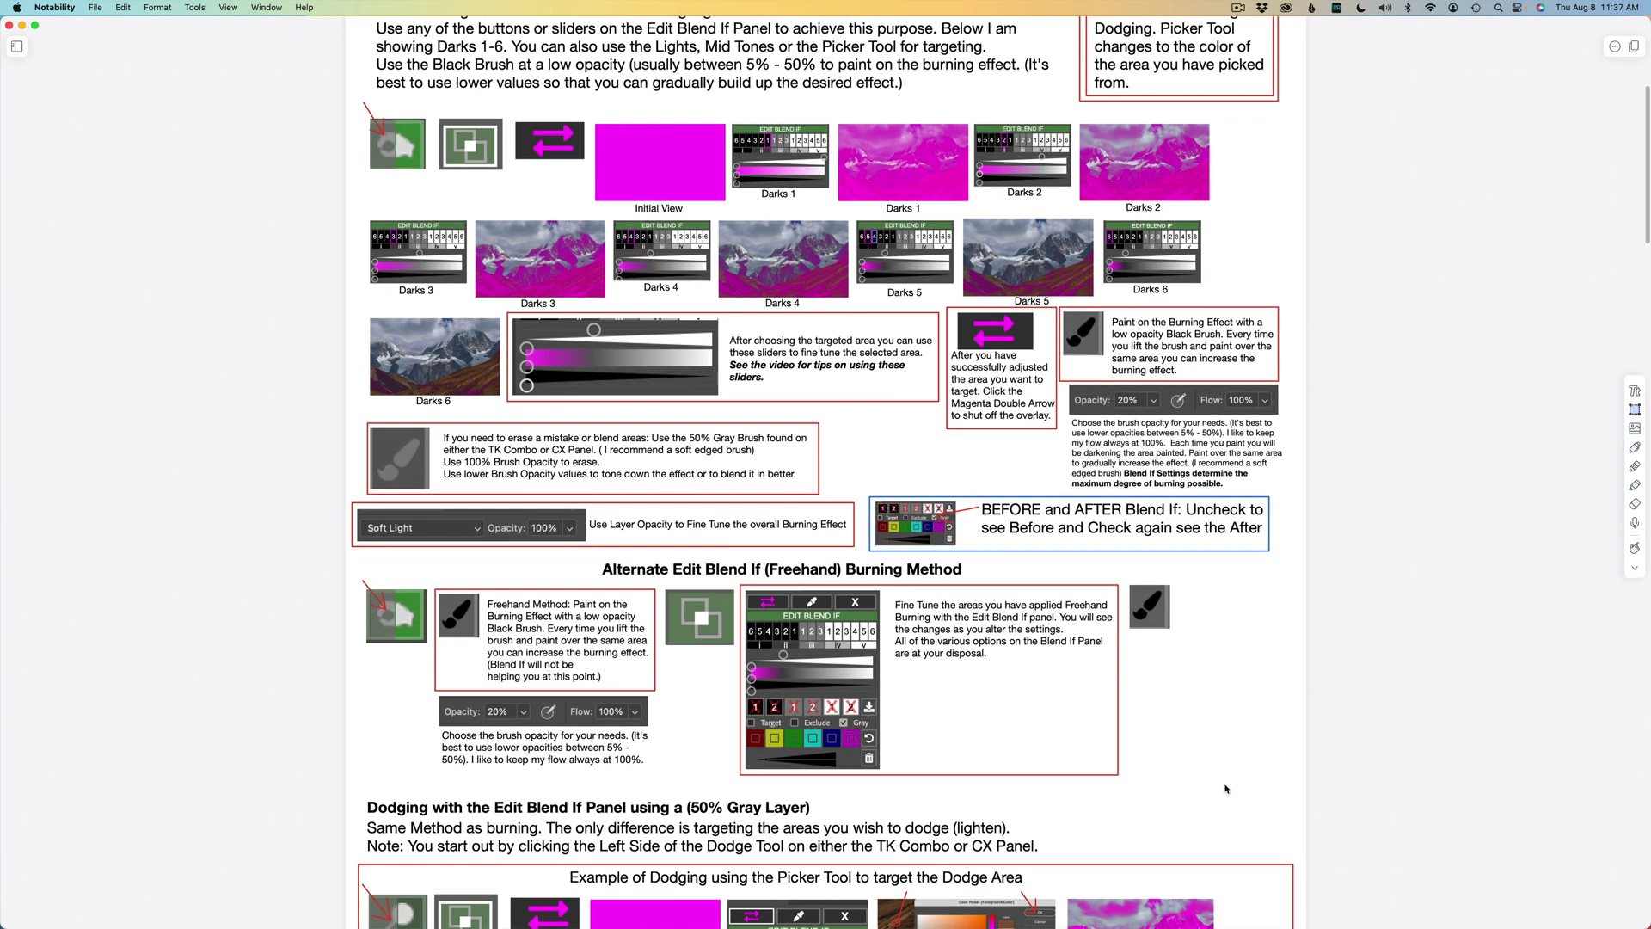
scroll(1226, 789, "down", 3)
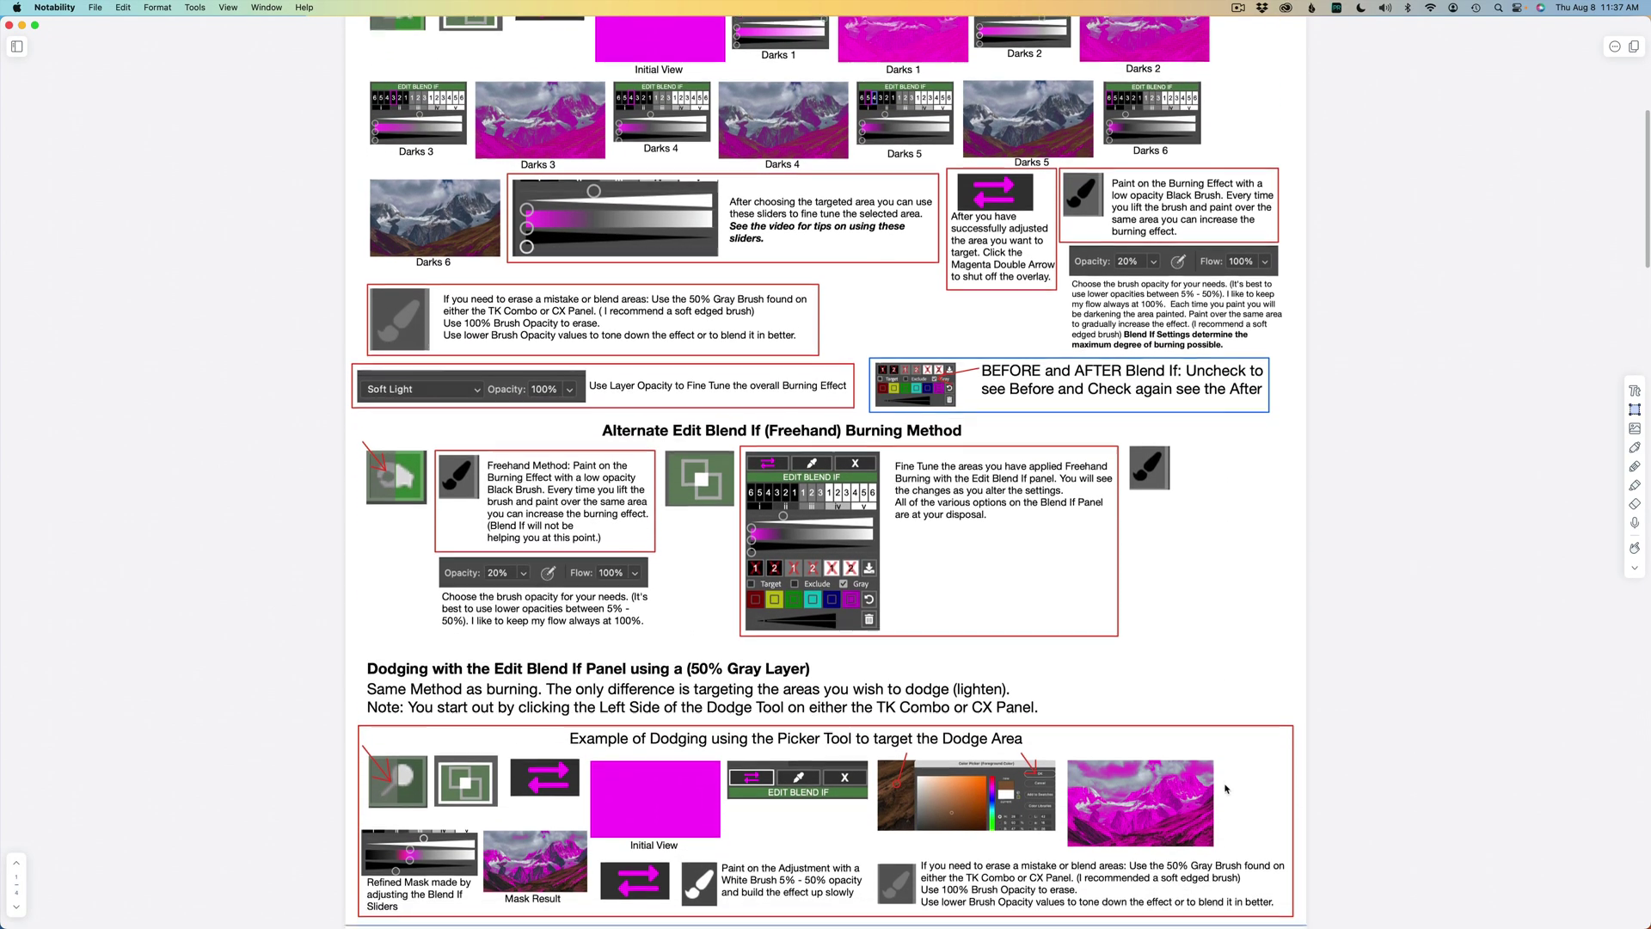
scroll(1225, 788, "down", 8)
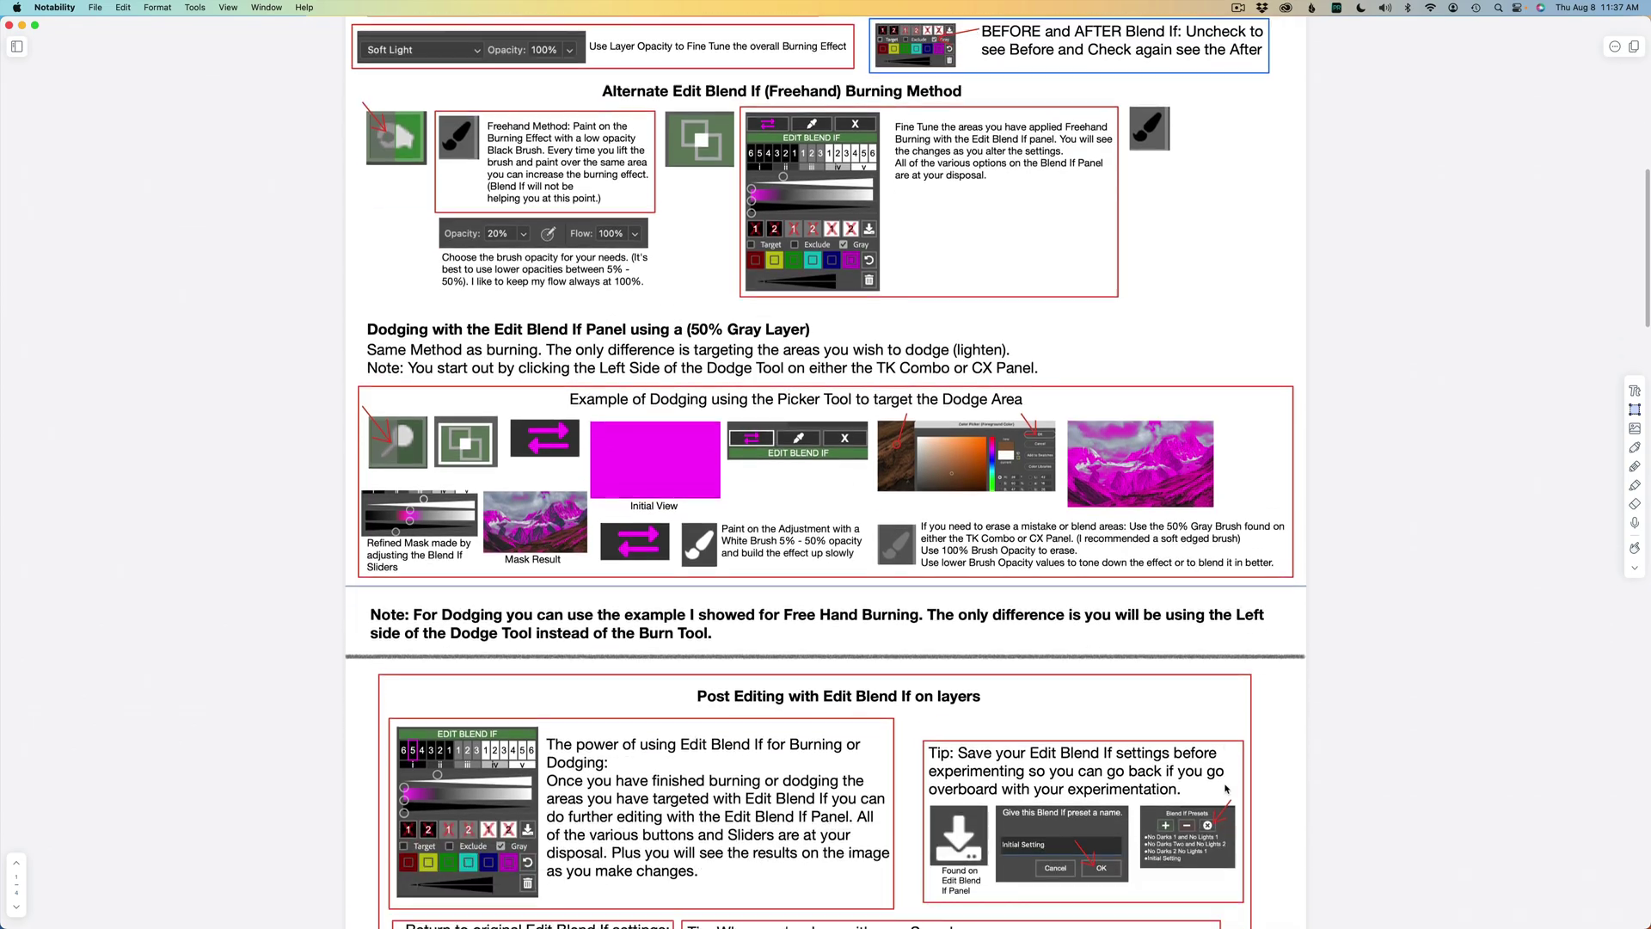
scroll(1225, 789, "down", 2)
scroll(1225, 788, "up", 18)
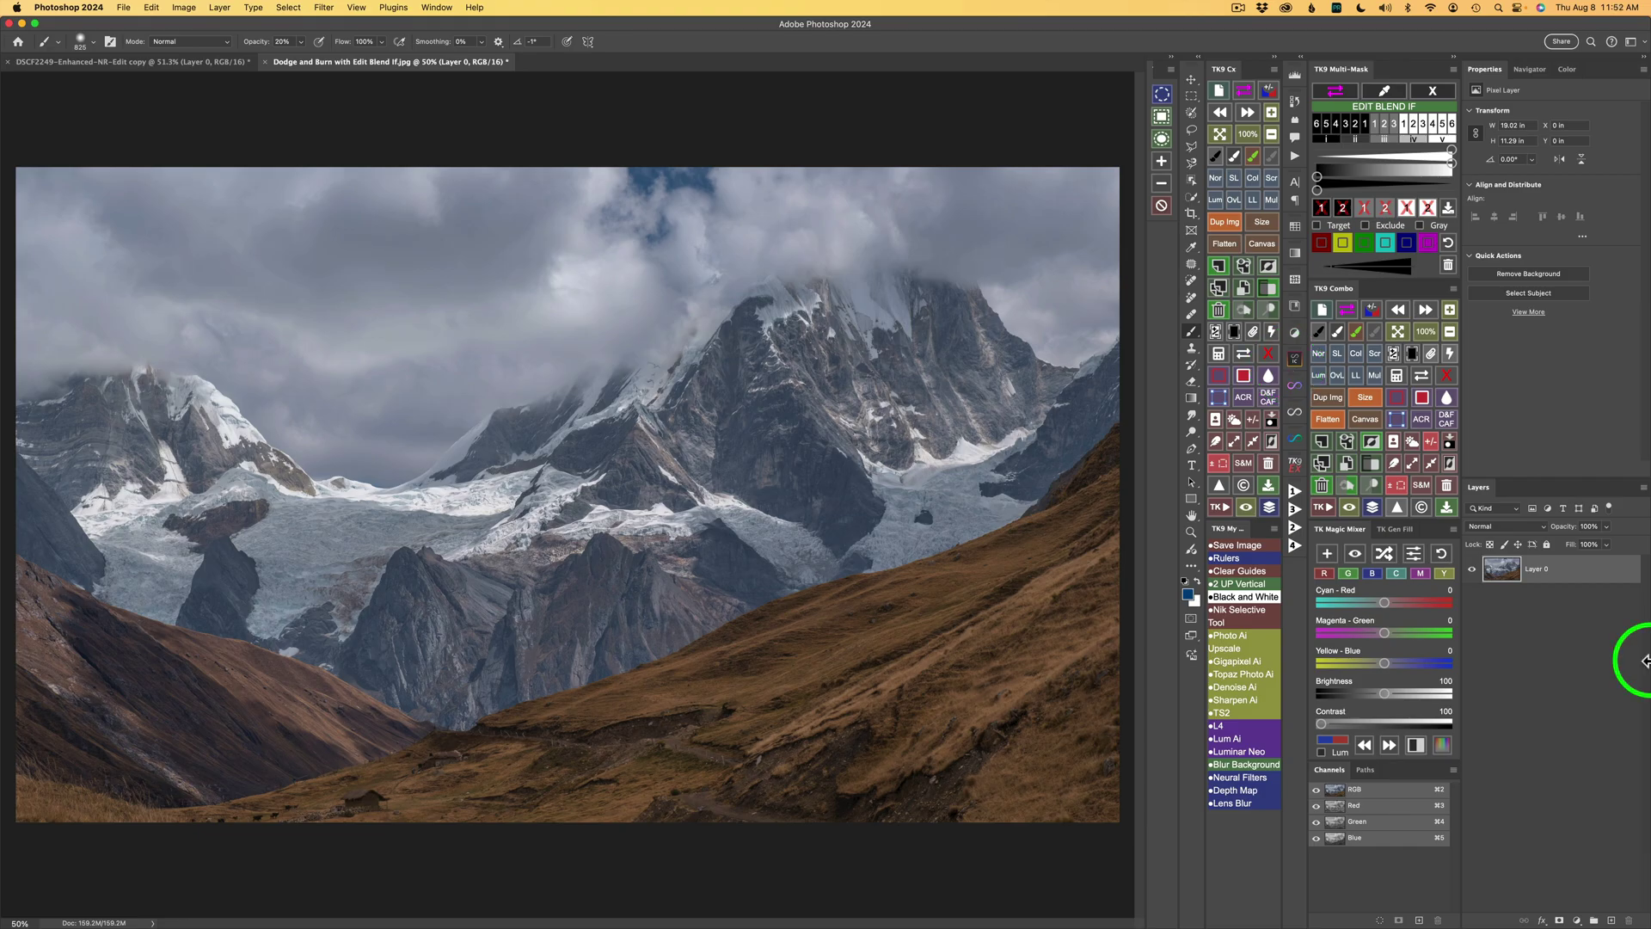
Add a 50% gray Burn layer and make a first black brush stroke at 10% opacity on the brown right-hand hillside
left_click(1342, 483)
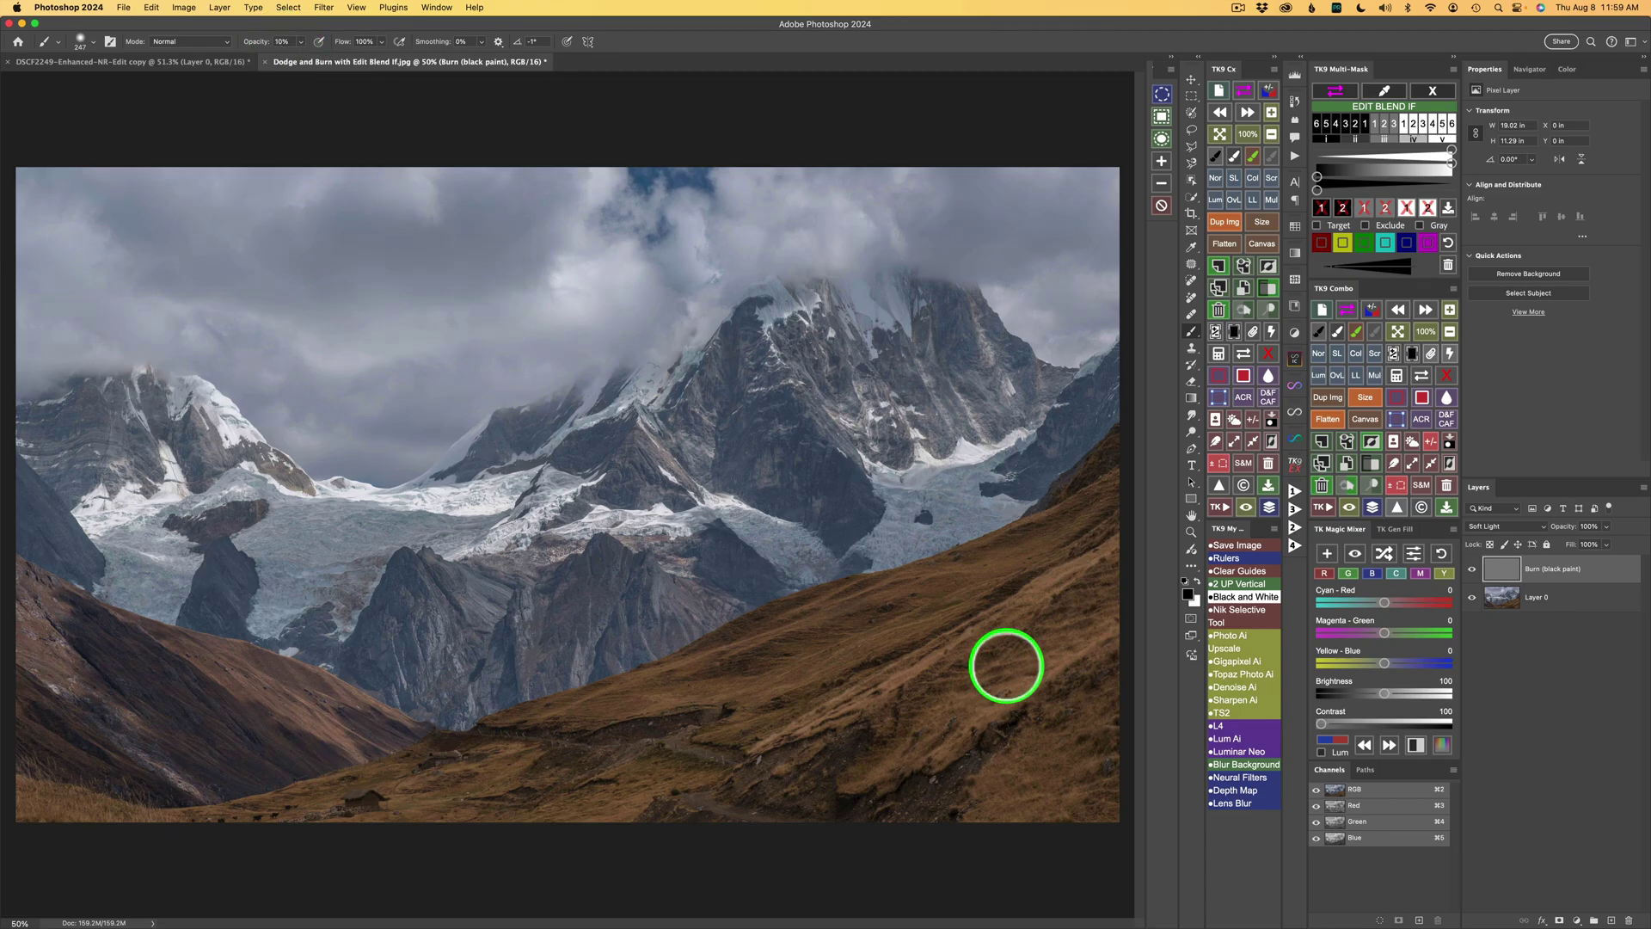
mouse_move(1105, 572)
left_mouse_down()
mouse_move(931, 684)
mouse_move(1089, 590)
mouse_move(987, 669)
mouse_move(884, 710)
mouse_move(1109, 586)
mouse_move(939, 693)
left_mouse_up()
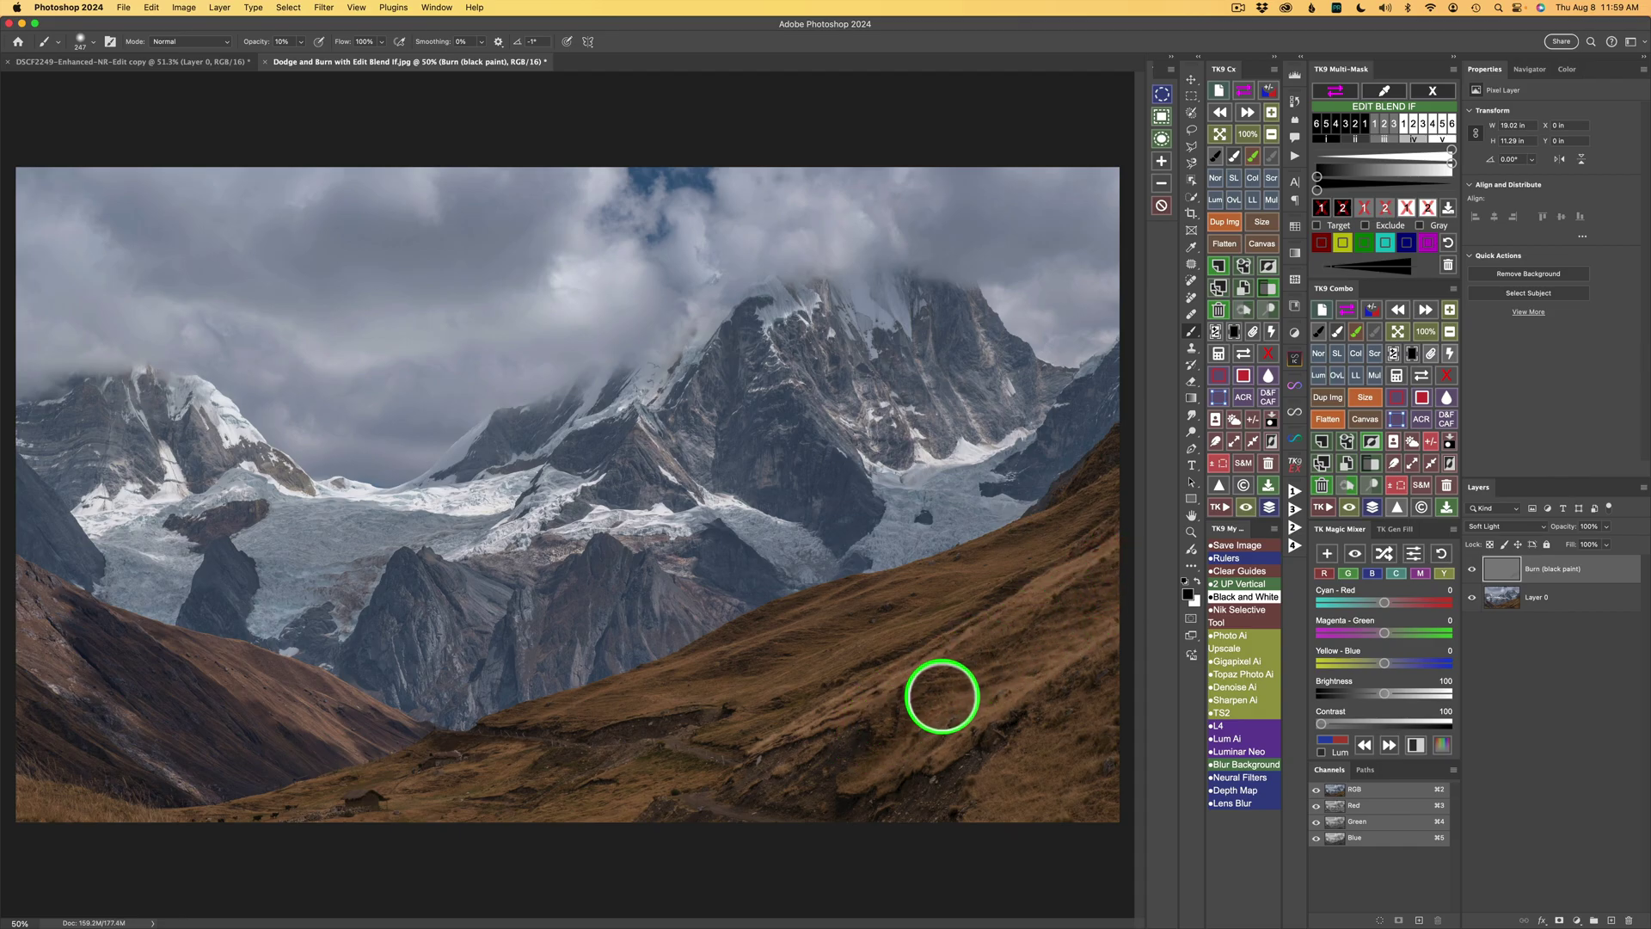
left_click(1472, 569)
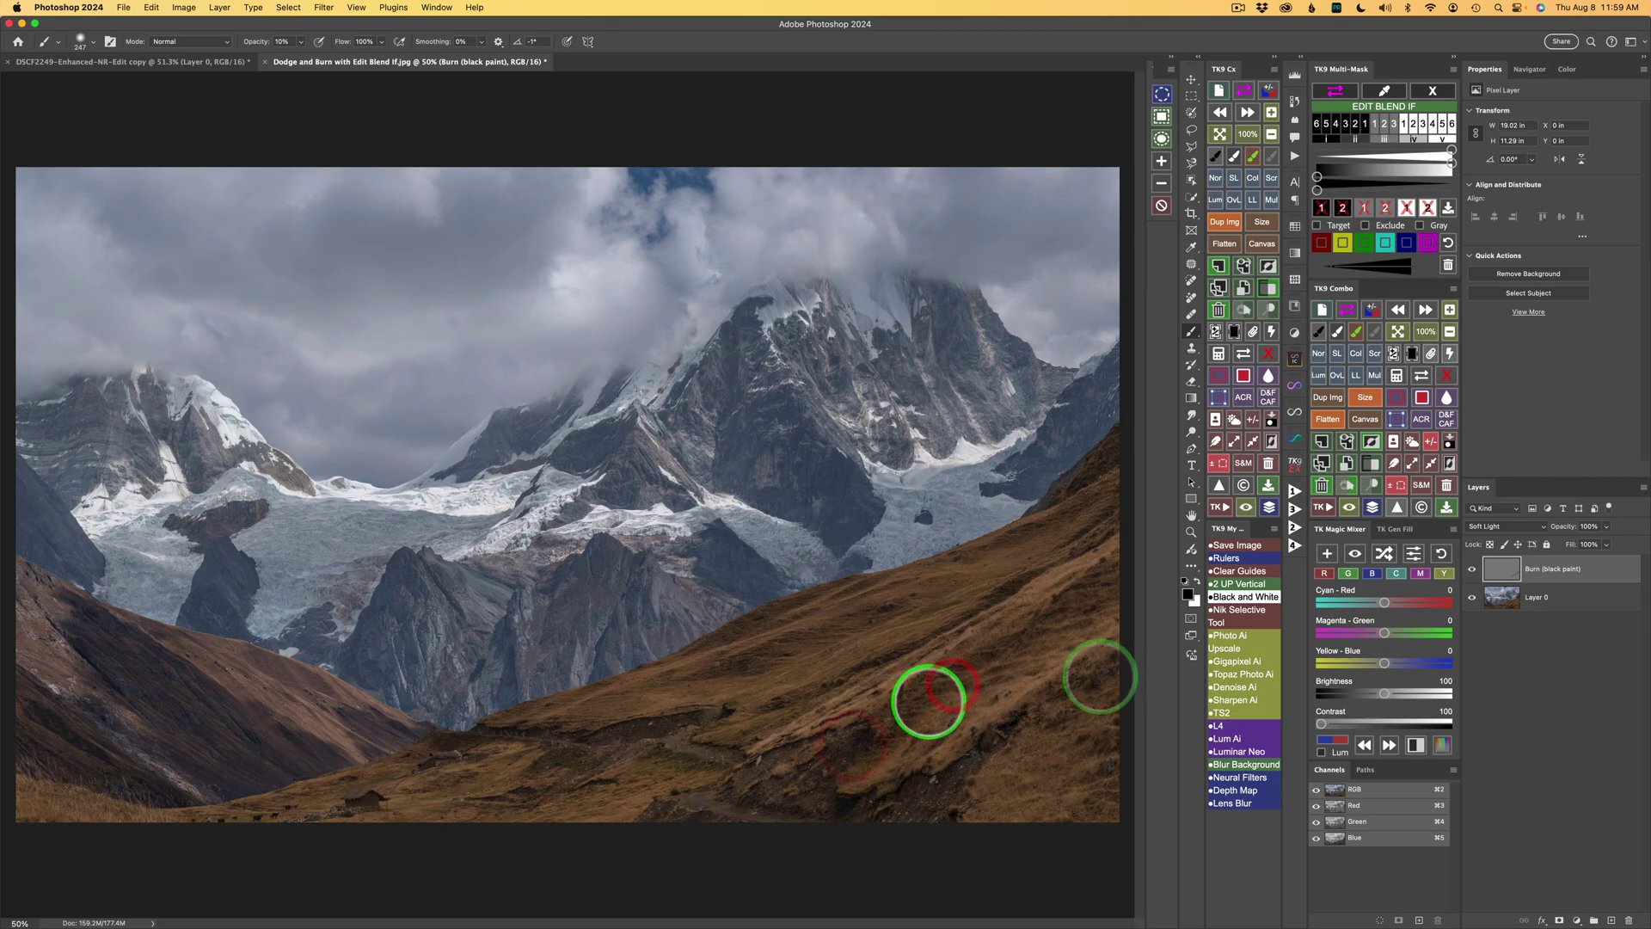
Build up the burn across the right-hand hillside from ridge to foreground with black strokes at 10% opacity, and compare it with the layer hidden
left_click(1013, 714)
left_click(1023, 796)
left_click(838, 817)
left_click(860, 812)
left_click(754, 798)
left_click(770, 779)
left_click(808, 737)
left_click(839, 717)
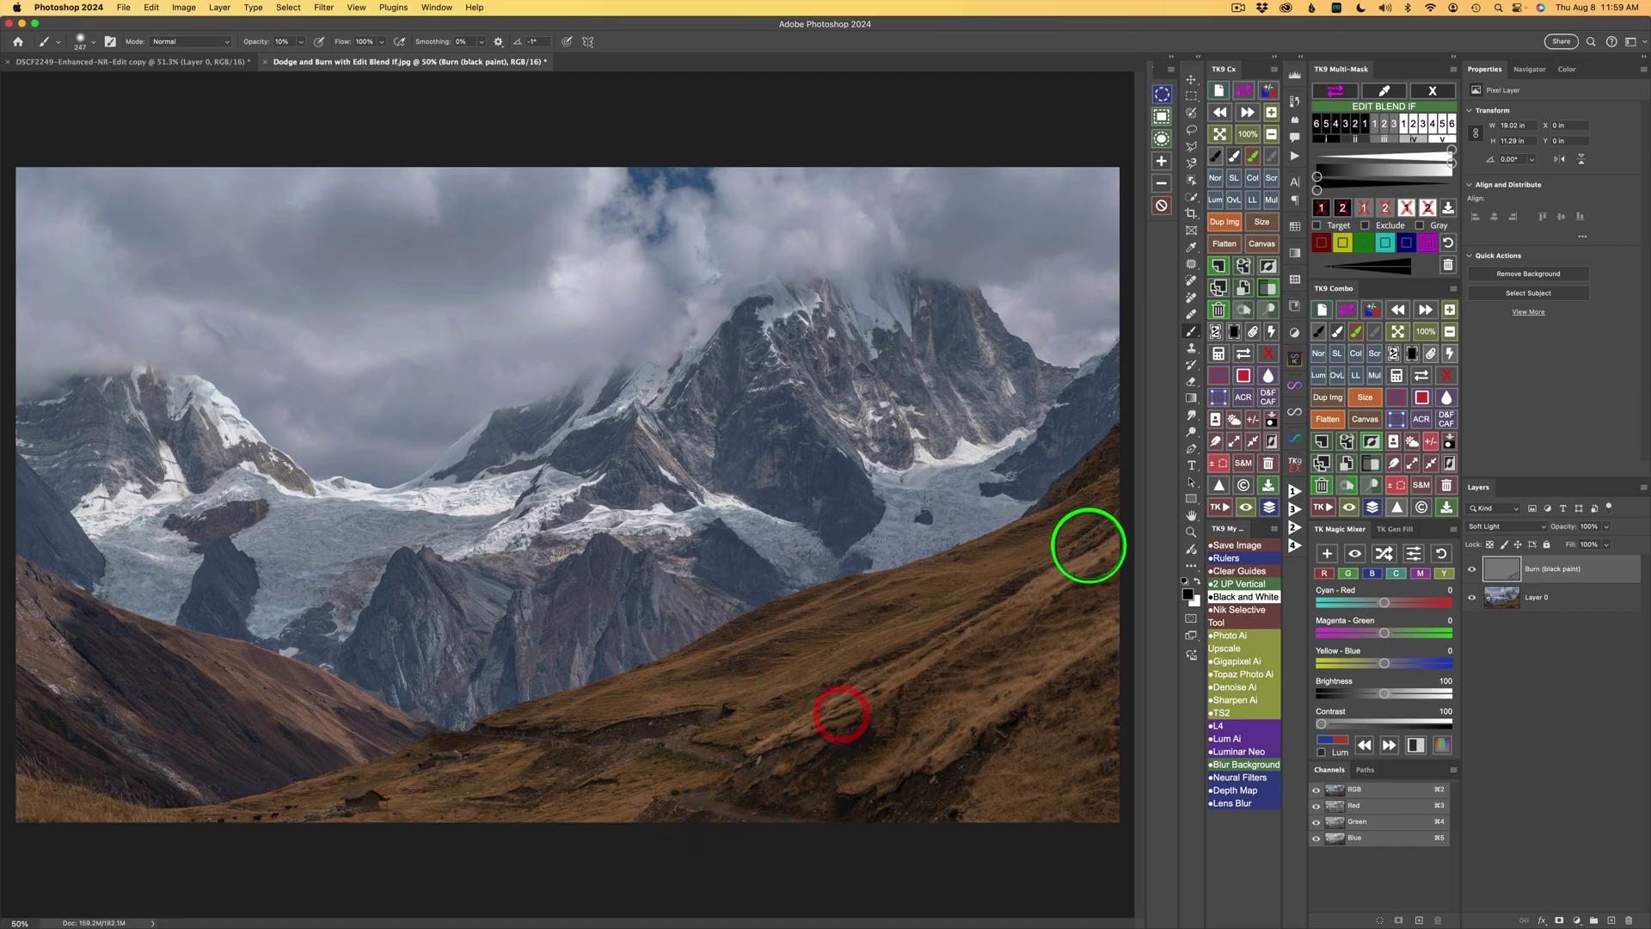
left_click(1065, 534)
left_click(973, 558)
left_click(721, 651)
left_click(686, 686)
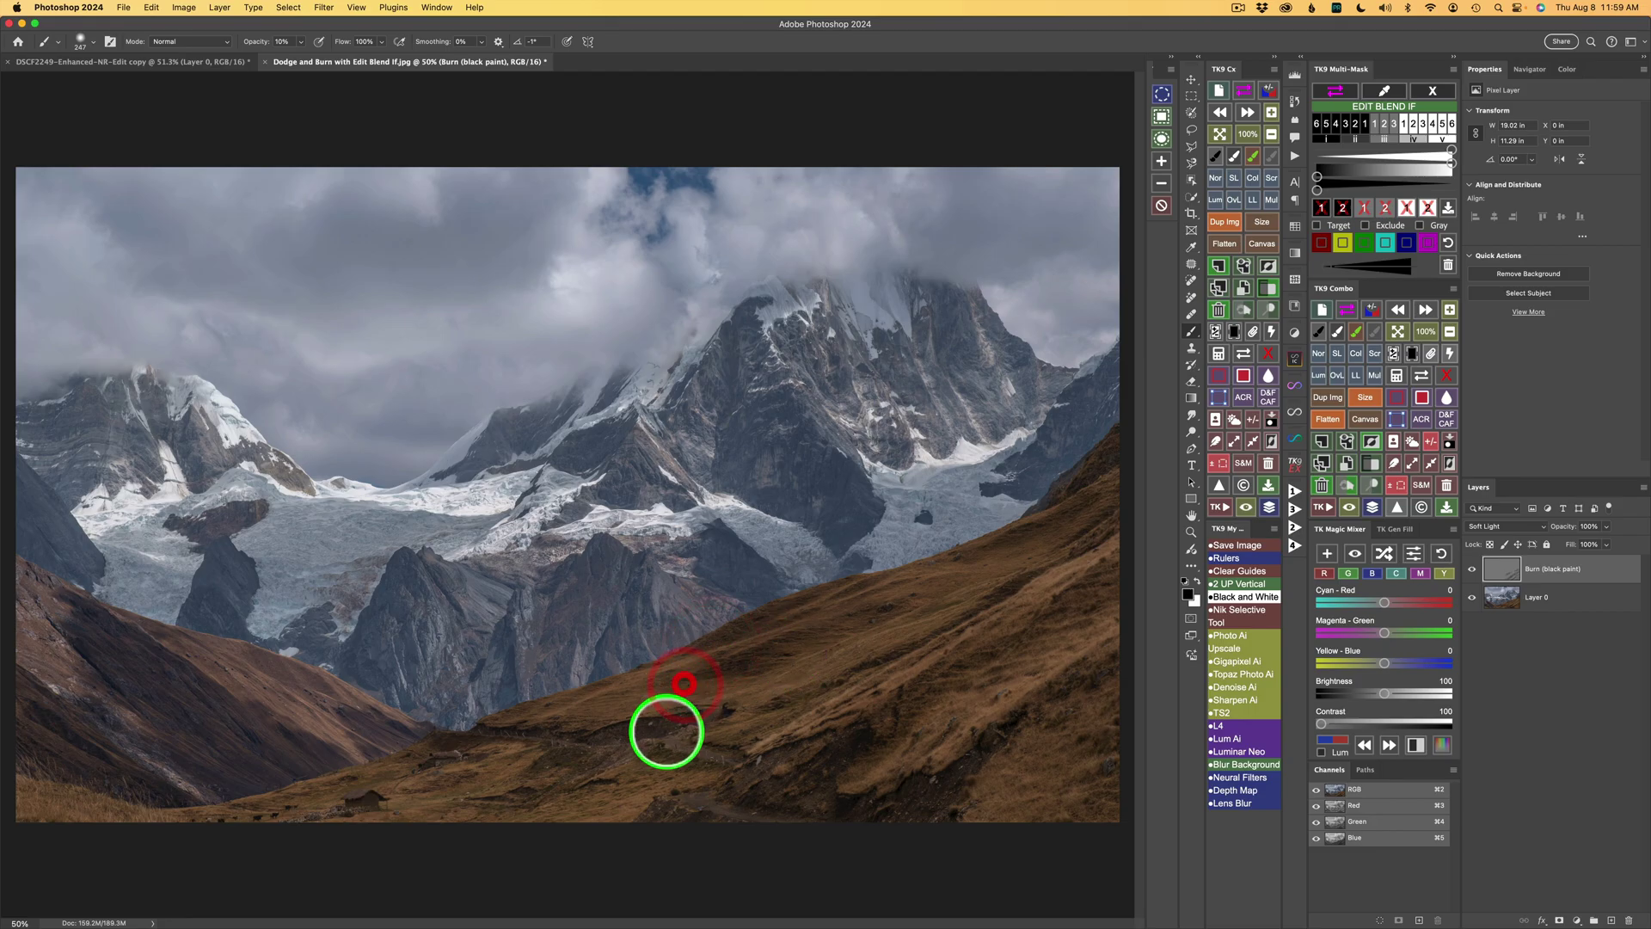
left_click(518, 752)
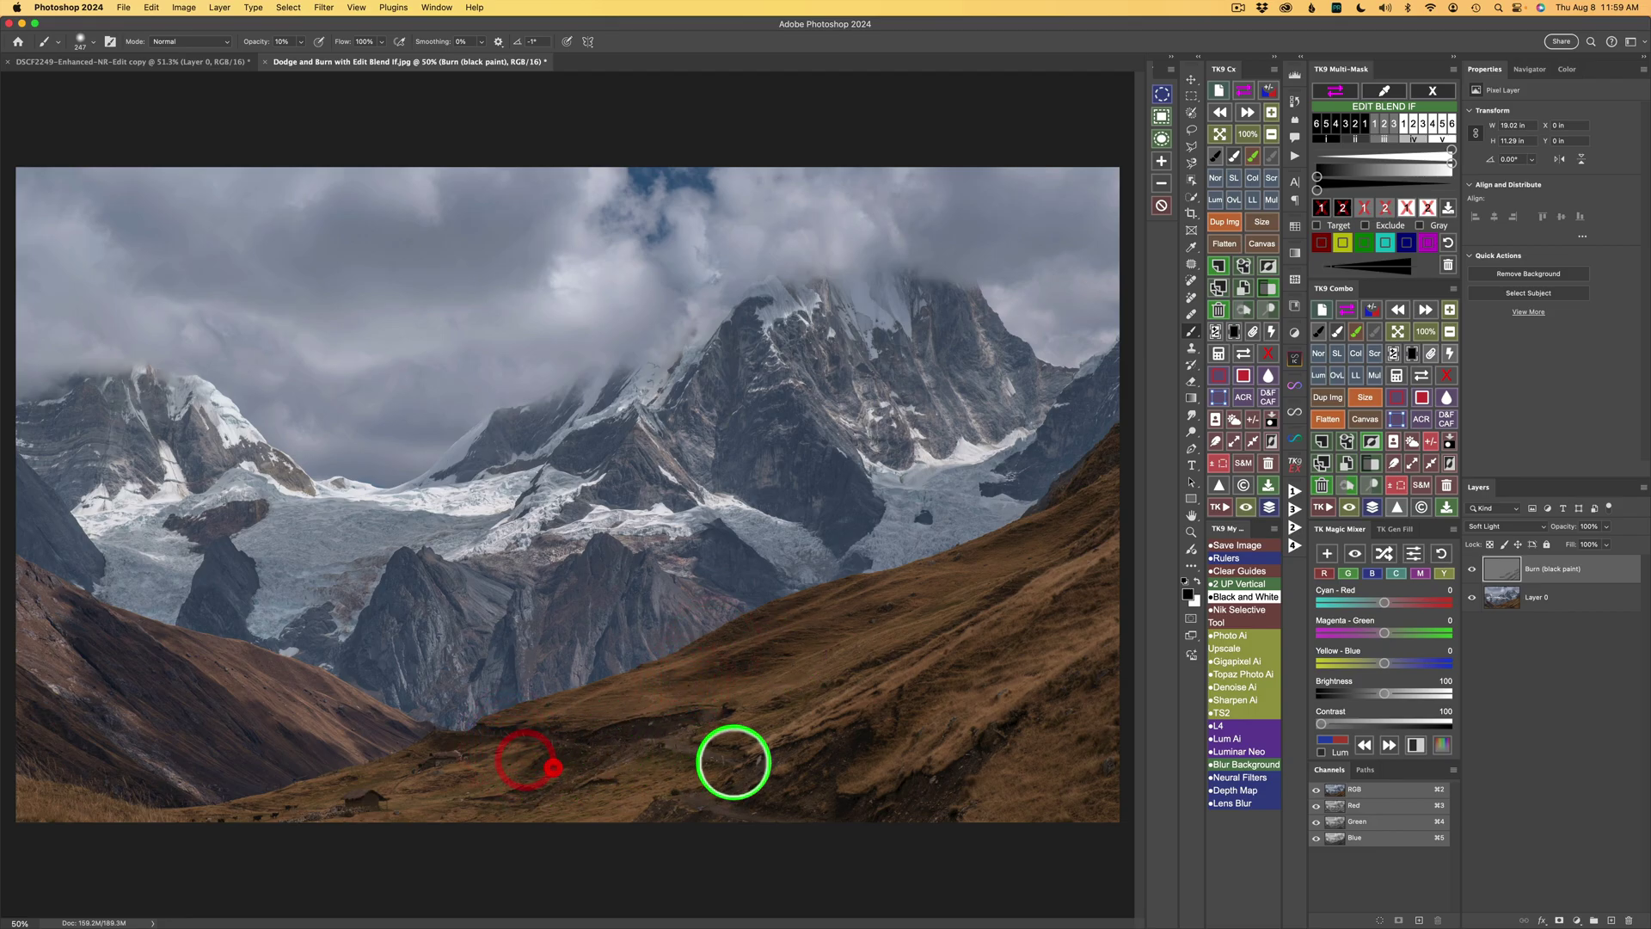
left_click(640, 731)
left_click(656, 799)
left_click(728, 798)
left_click(835, 818)
left_click(993, 794)
left_click(1064, 792)
left_click(1057, 732)
left_click(1048, 706)
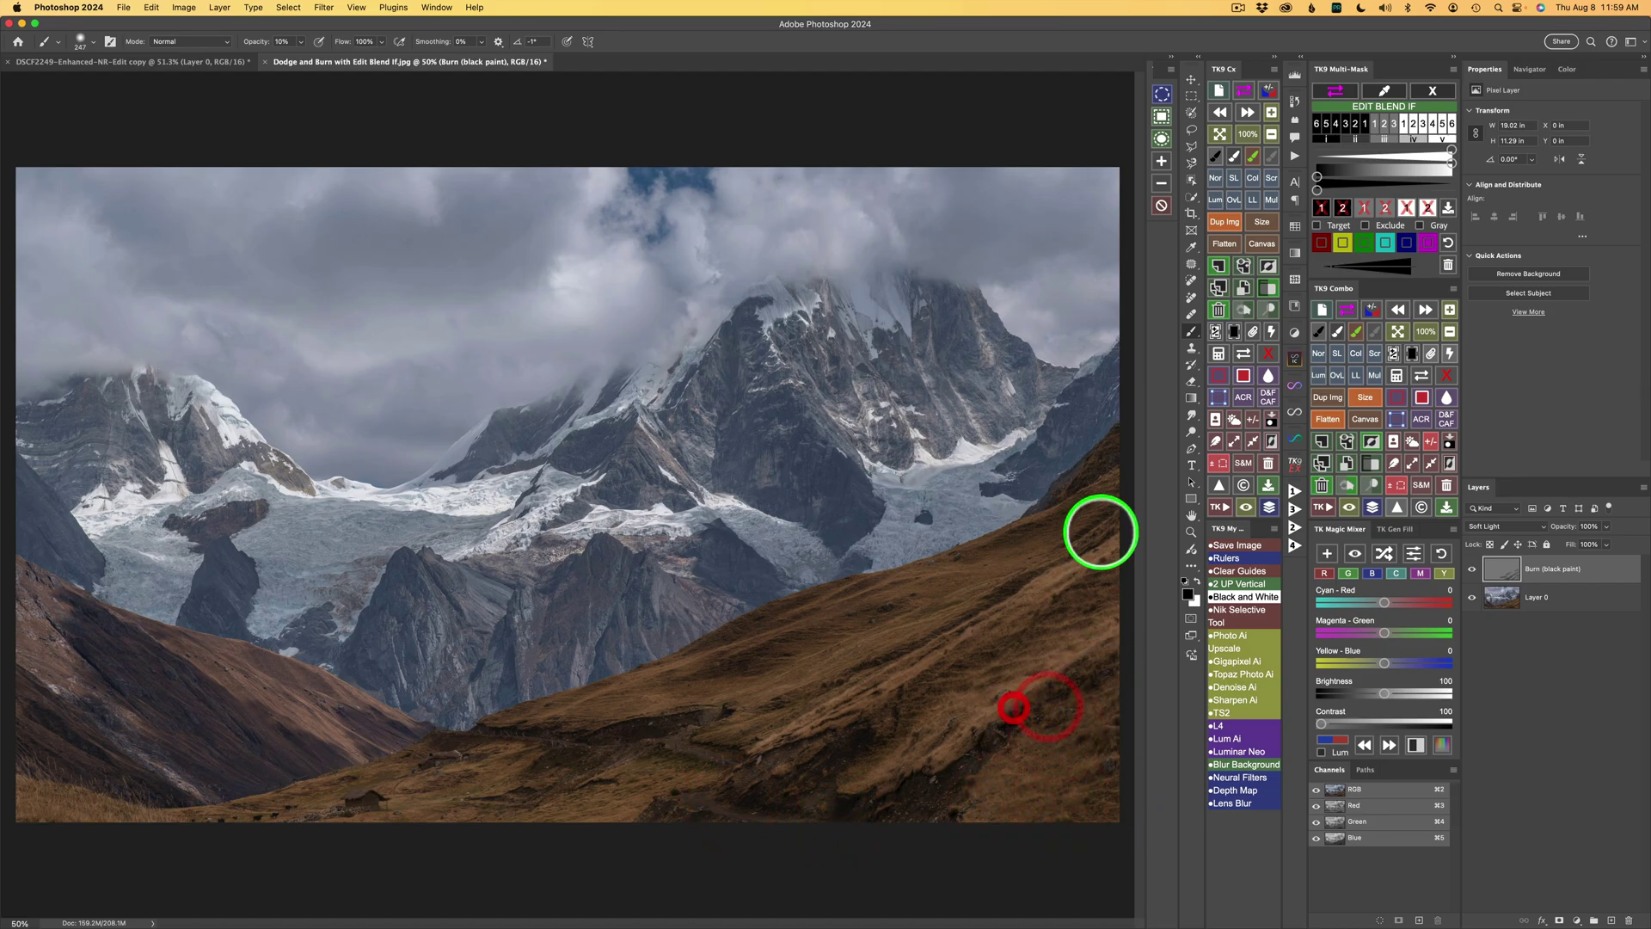
left_click(997, 572)
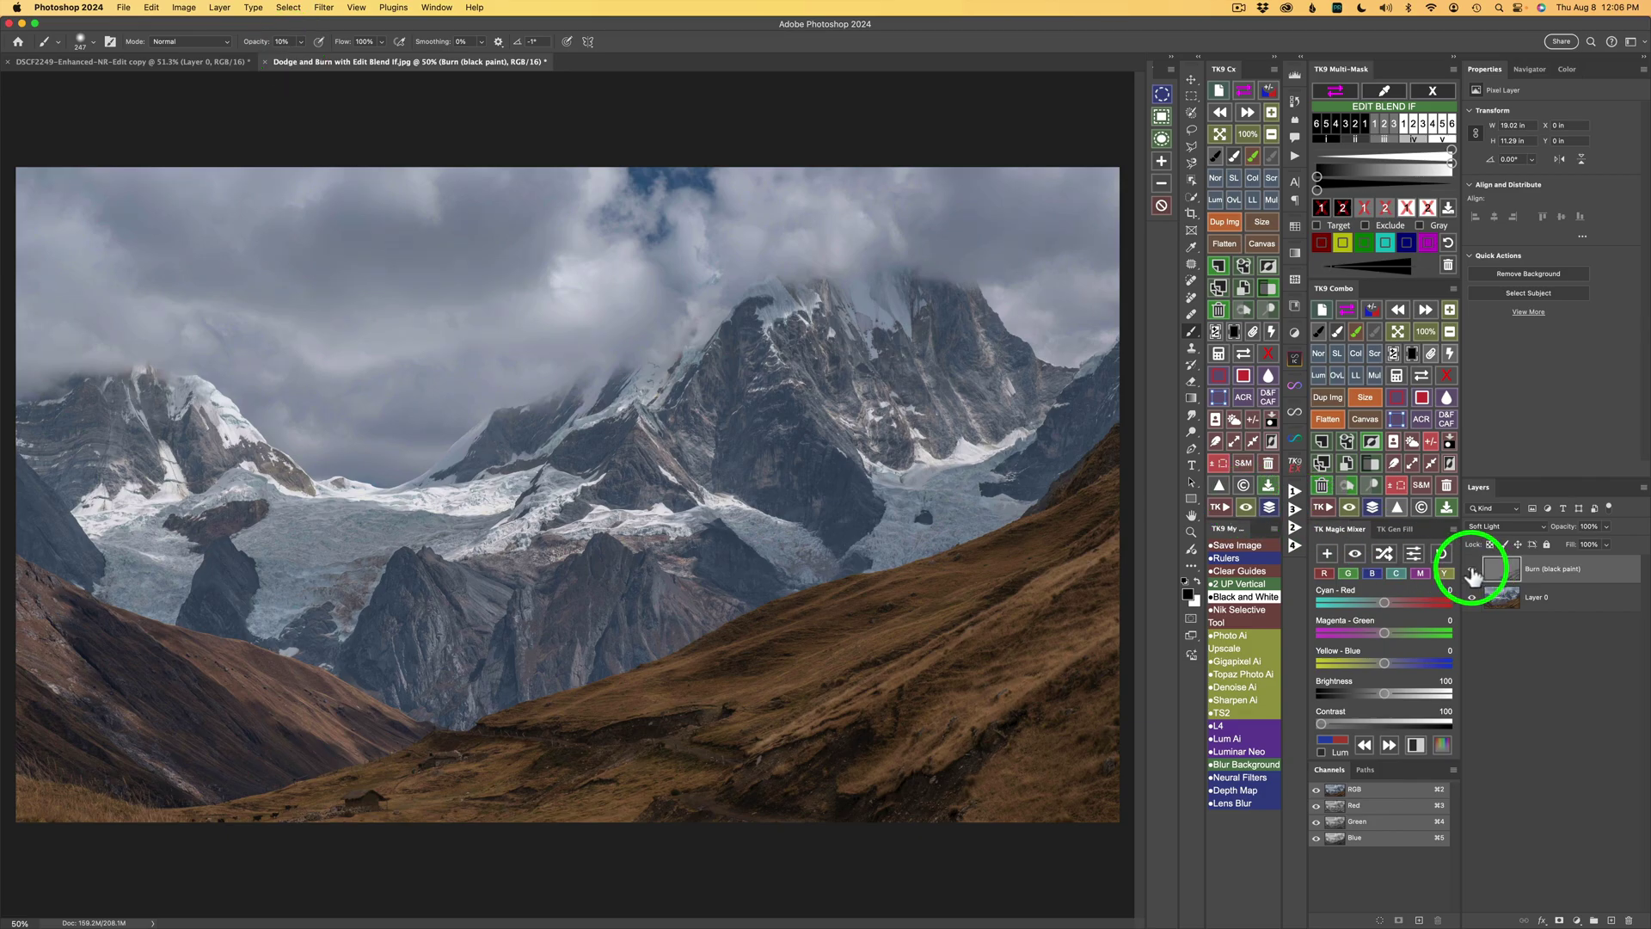
left_click(1472, 570)
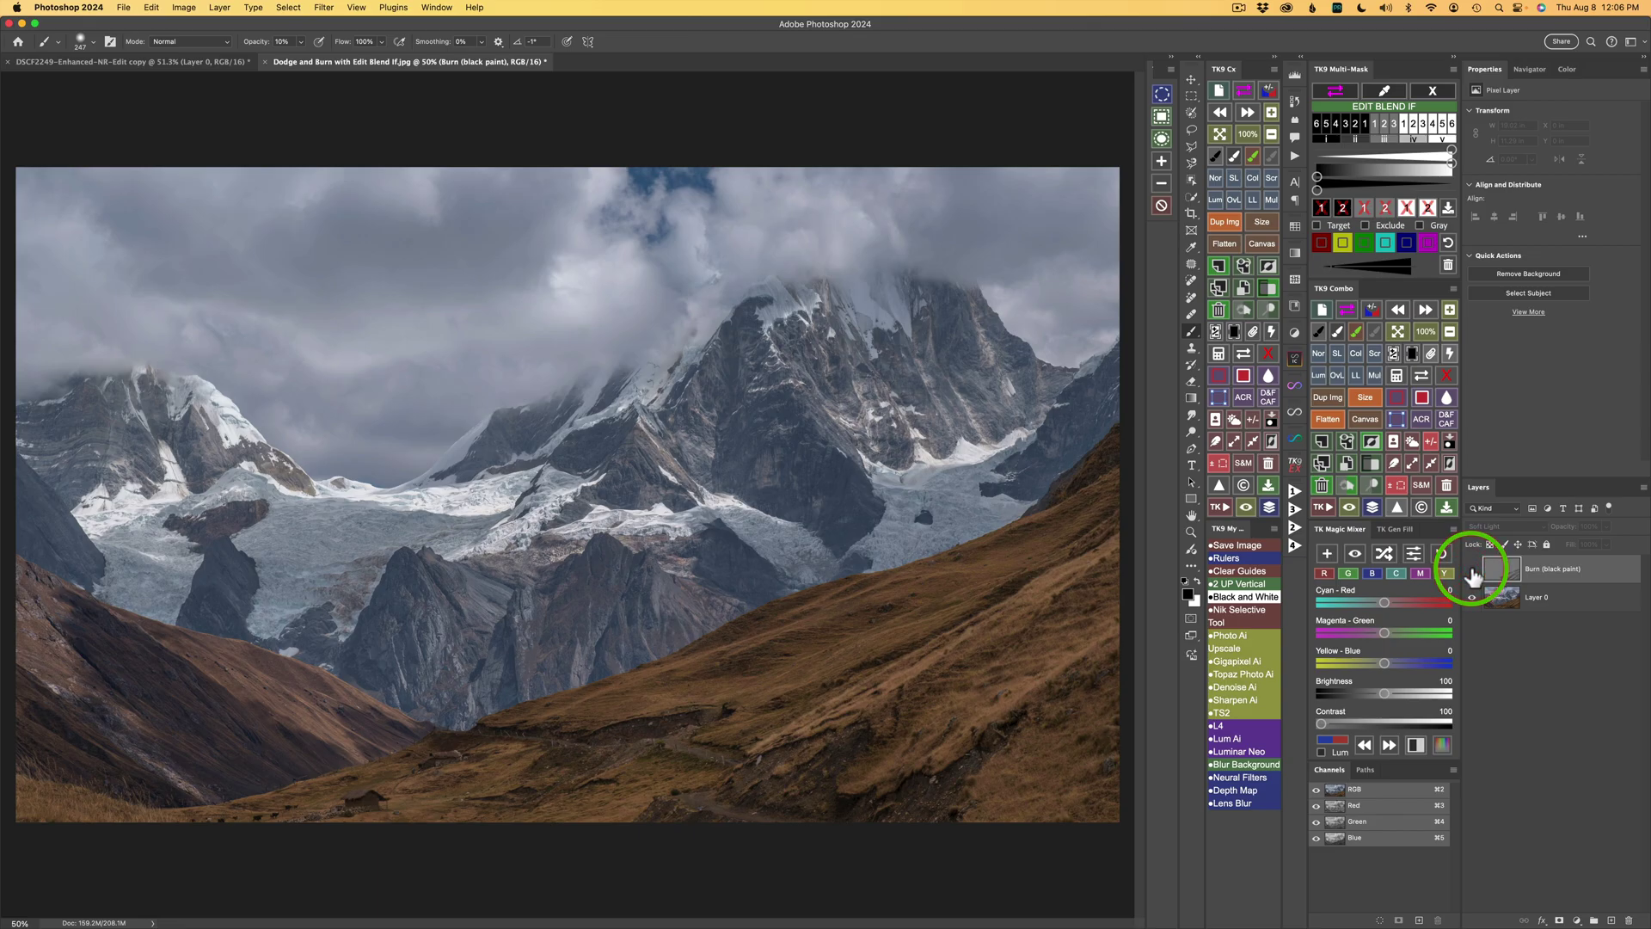
left_click(1472, 570)
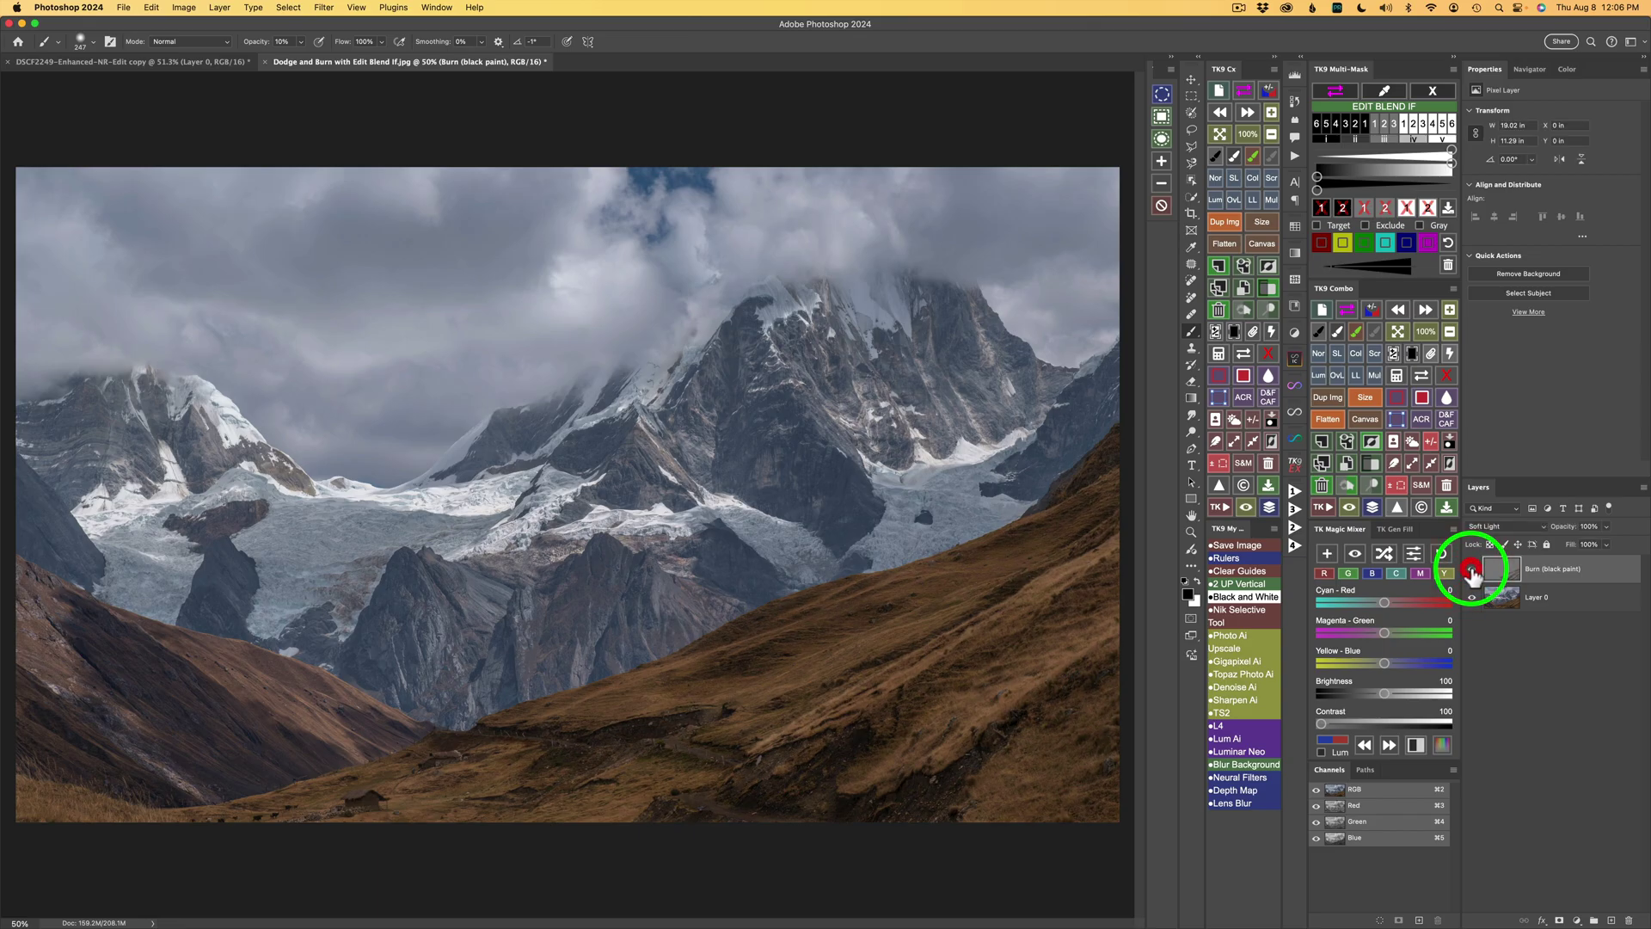
Reopen the Edit Blend If controls, limit the Burn layer to Darks 1, and compare the image with the layer hidden and shown
left_click(1432, 91)
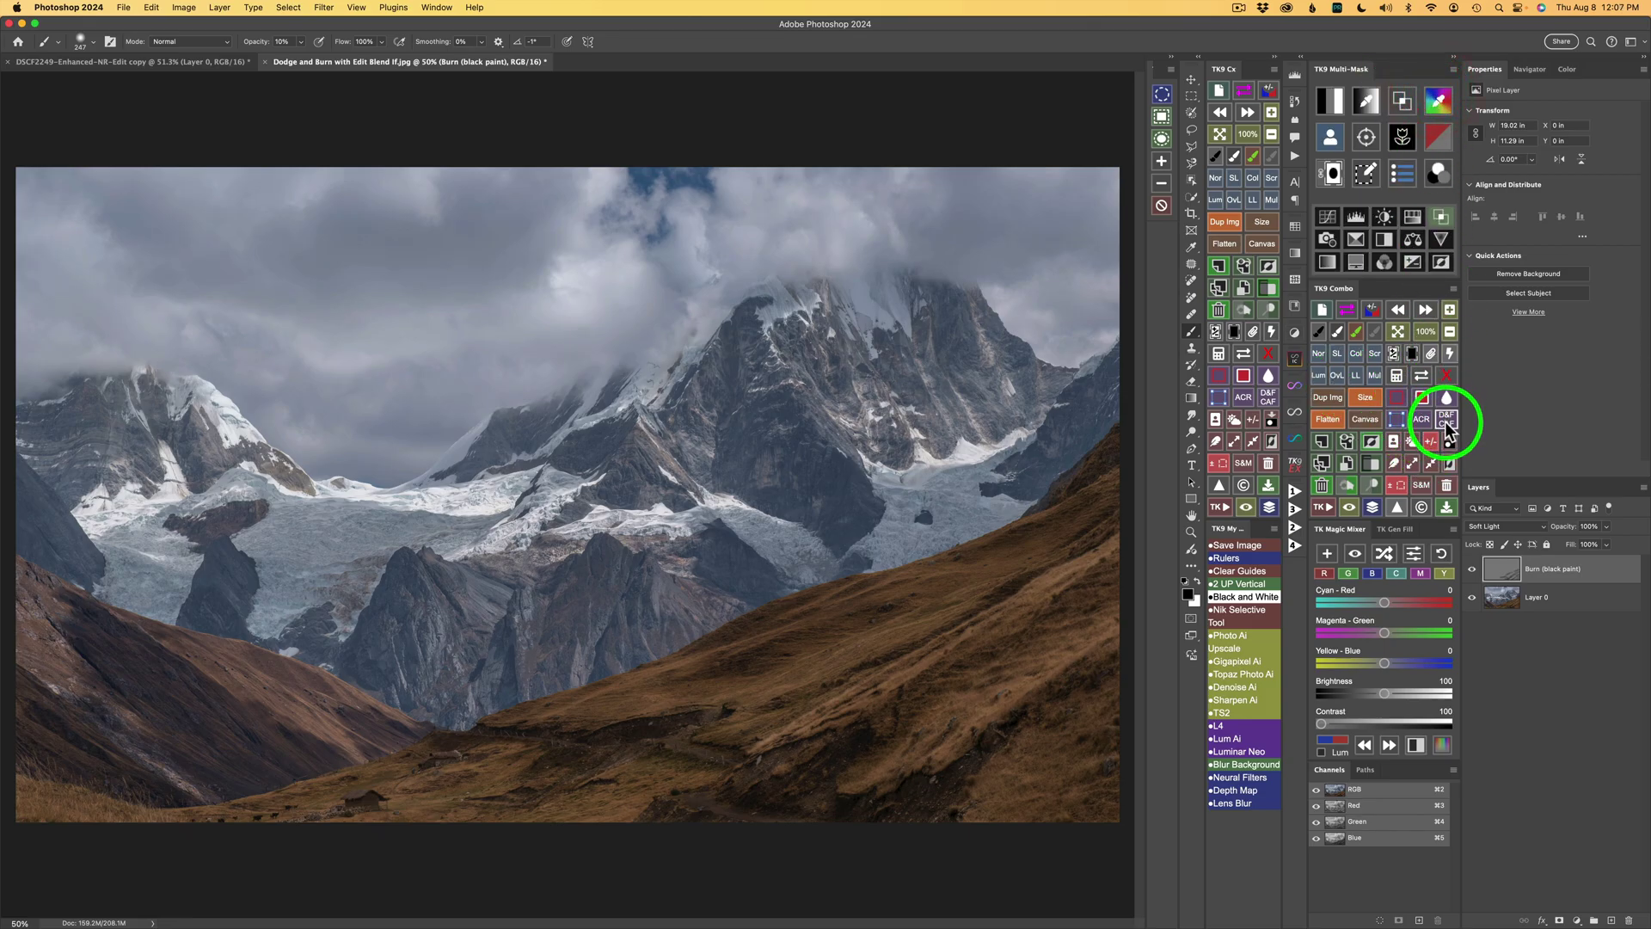
left_click(1443, 219)
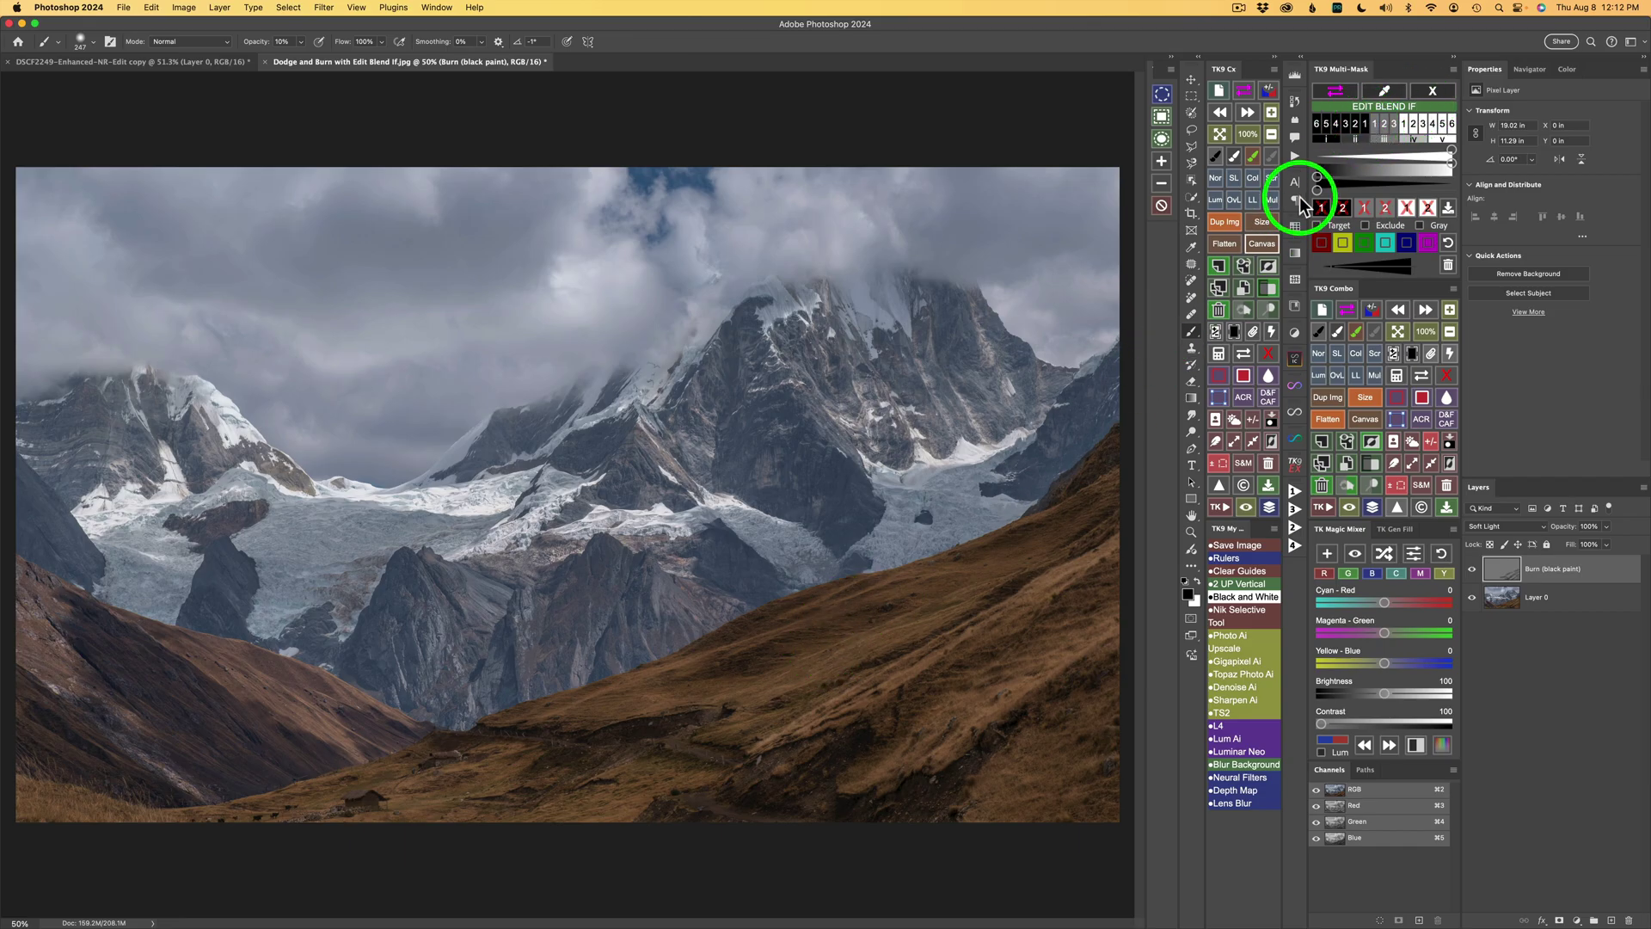
left_click(1364, 123)
left_click(1364, 123)
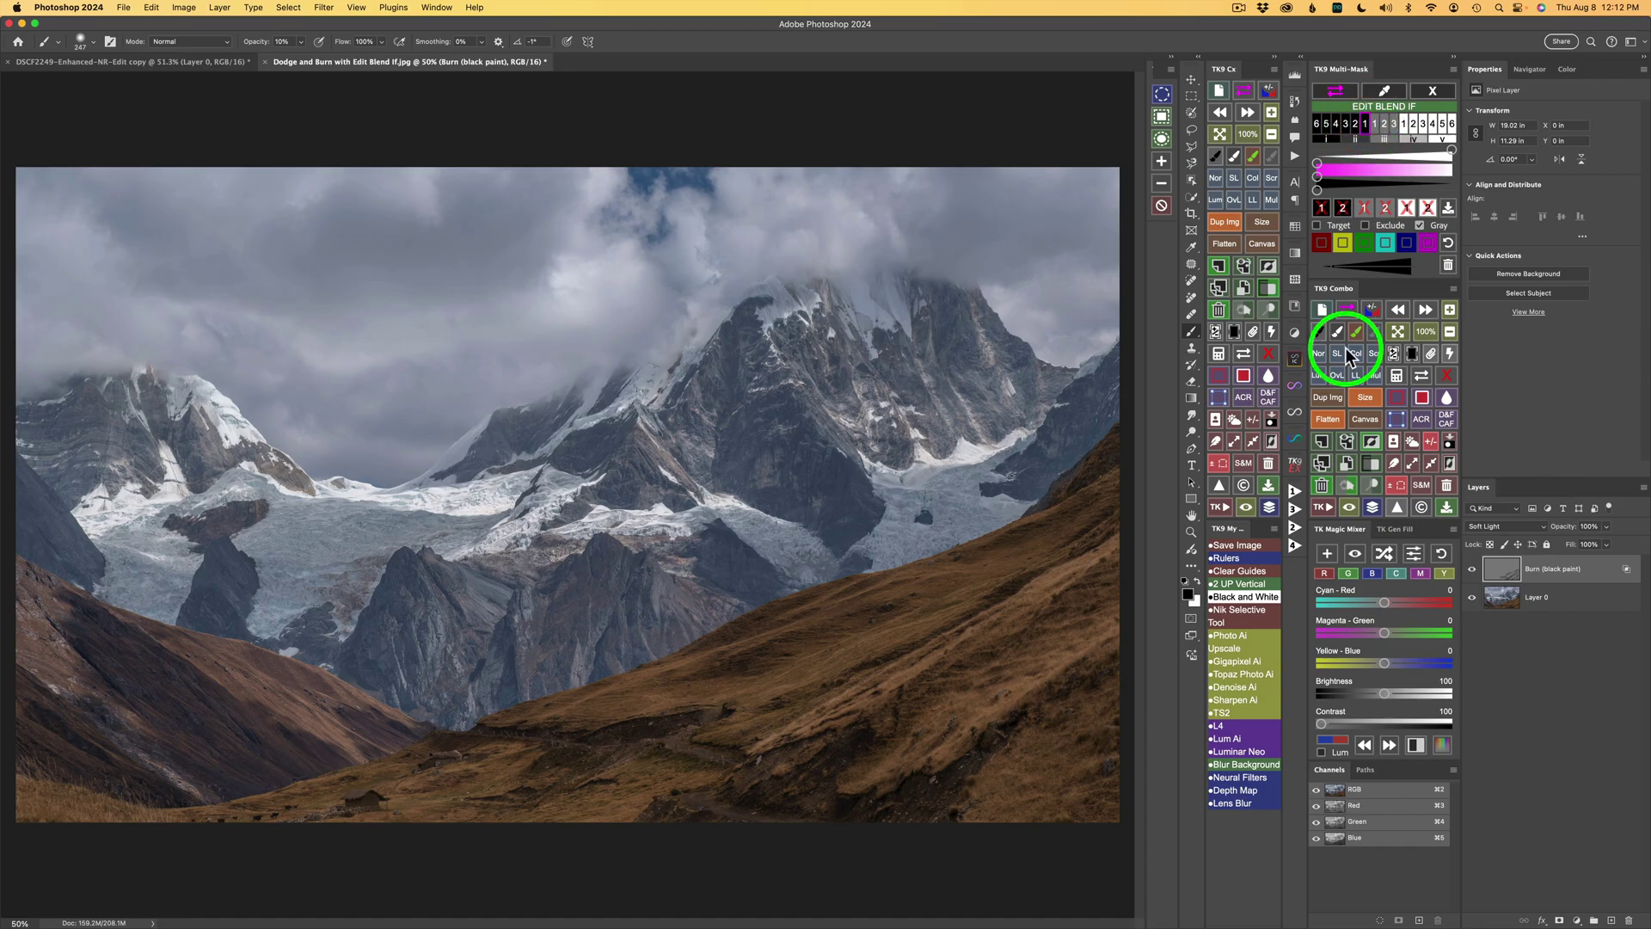
left_click(1472, 569)
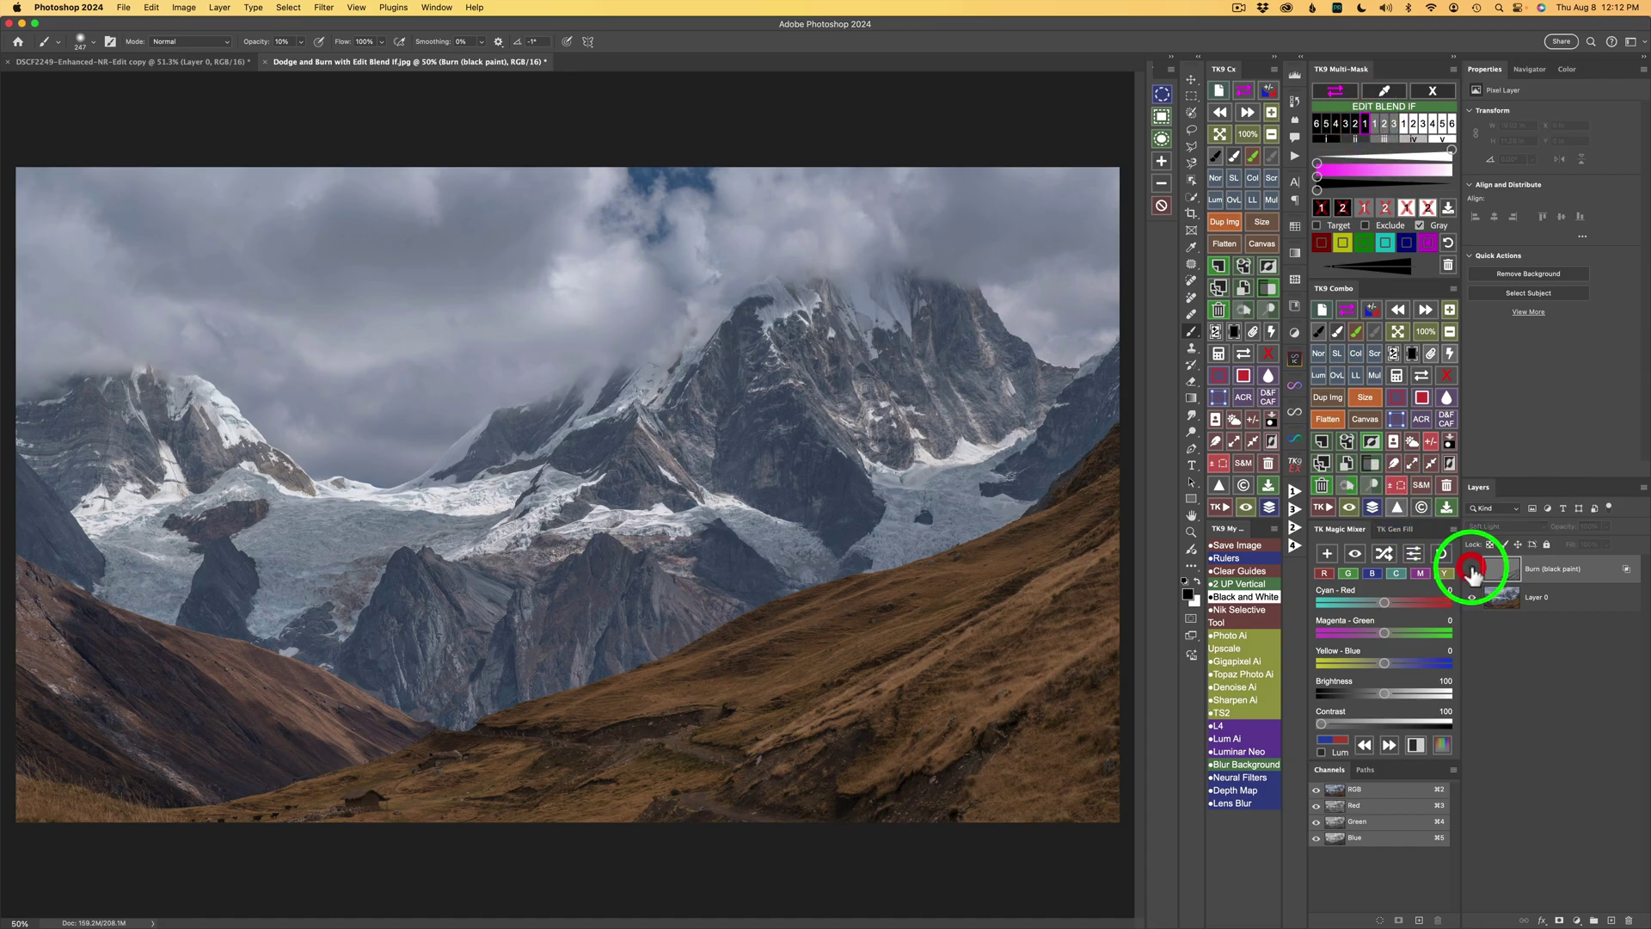
left_click(1472, 570)
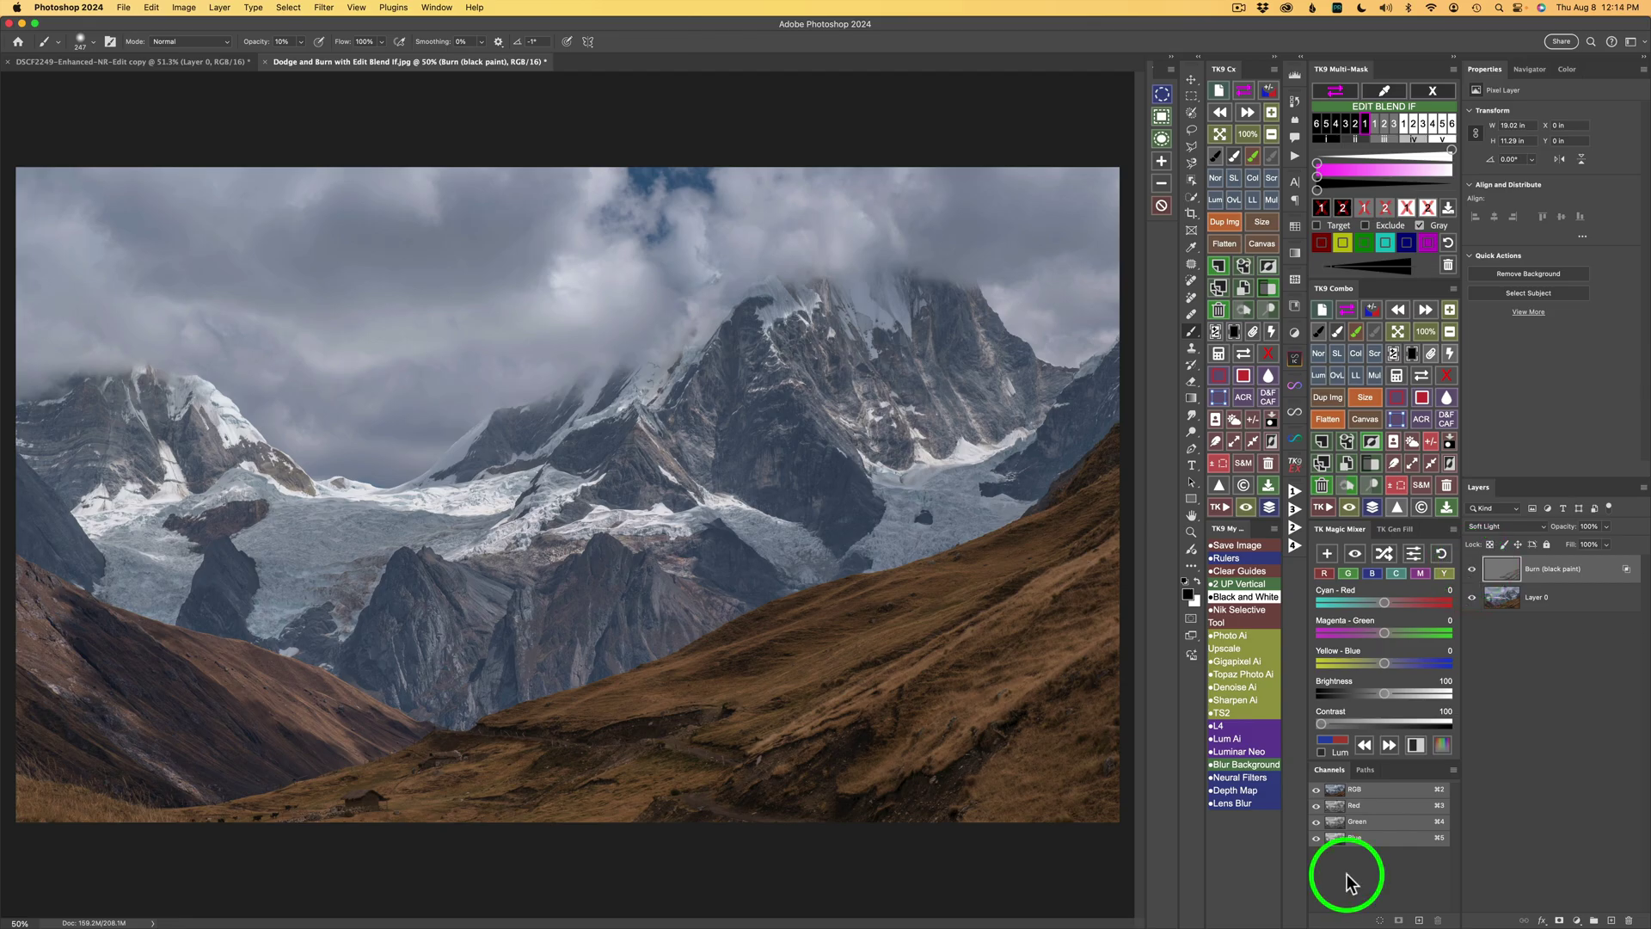
Narrow the Burn layer's Blend If target through Darks 2 and 3 to Darks 4, and compare the image with the layer hidden and shown
left_click(1356, 125)
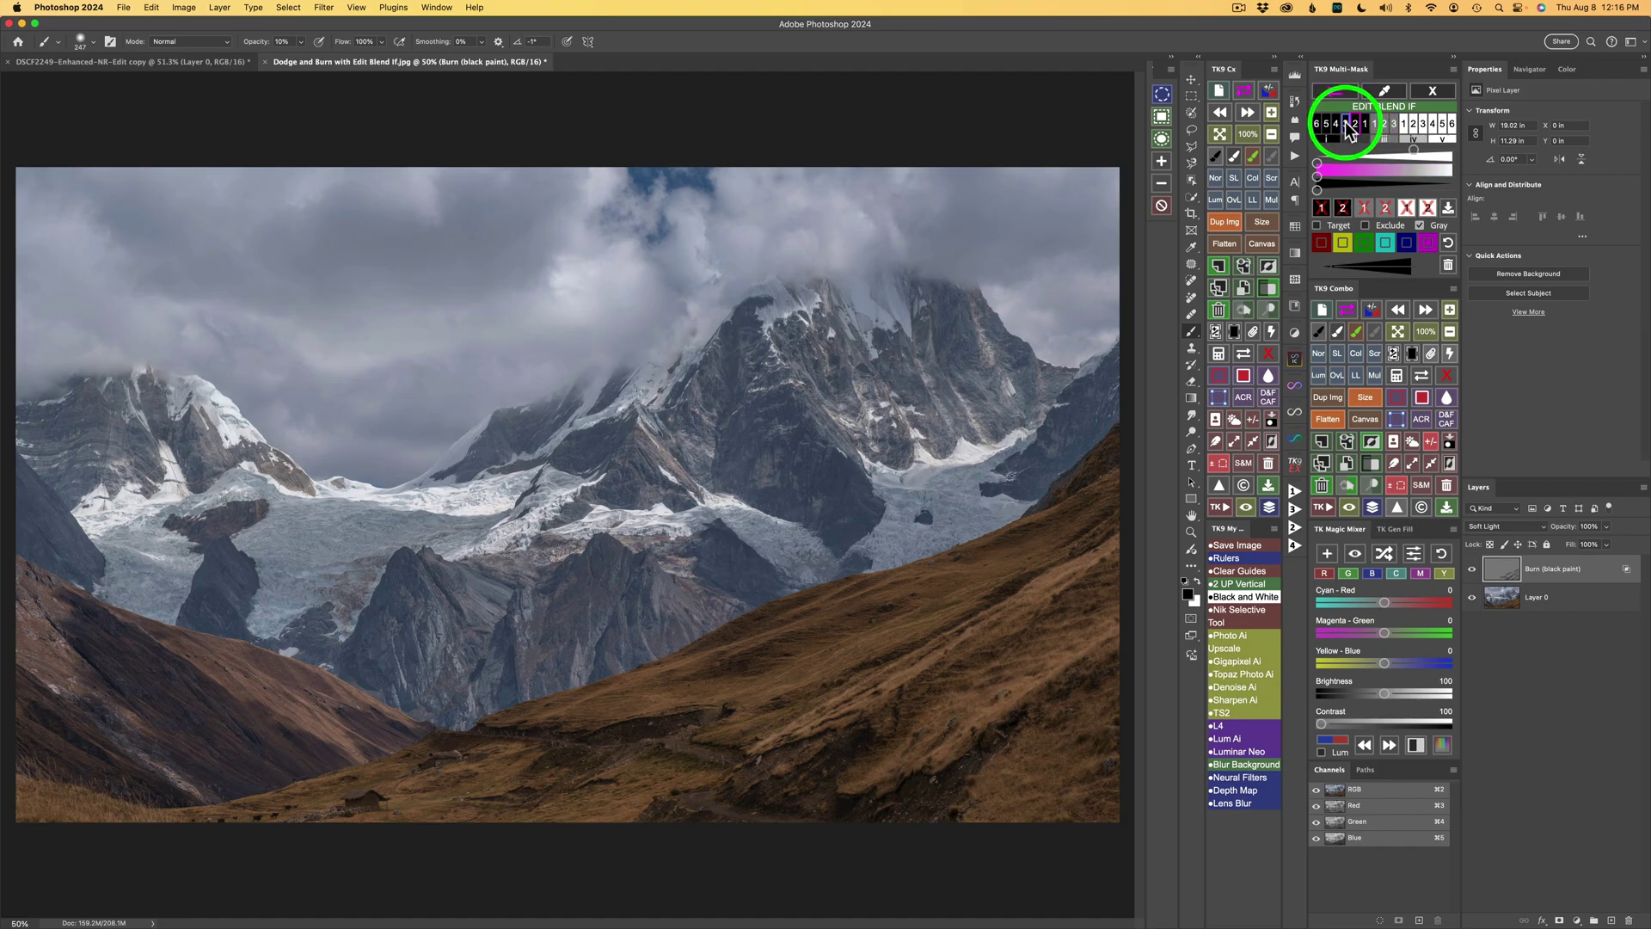
left_click(1347, 125)
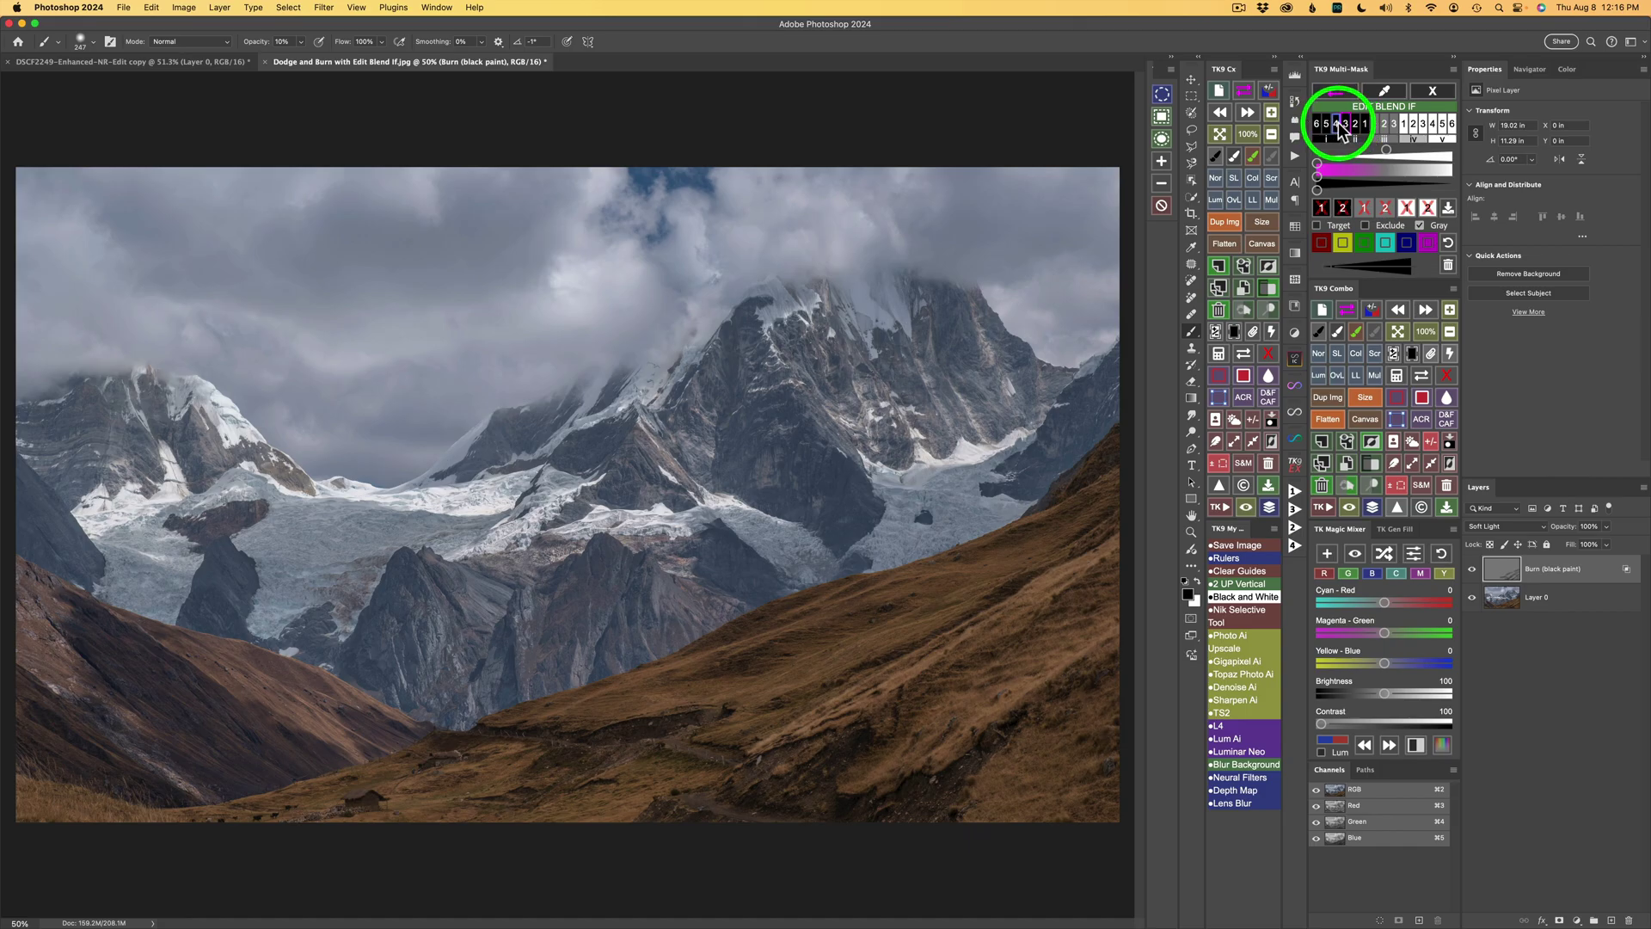
left_click(1336, 125)
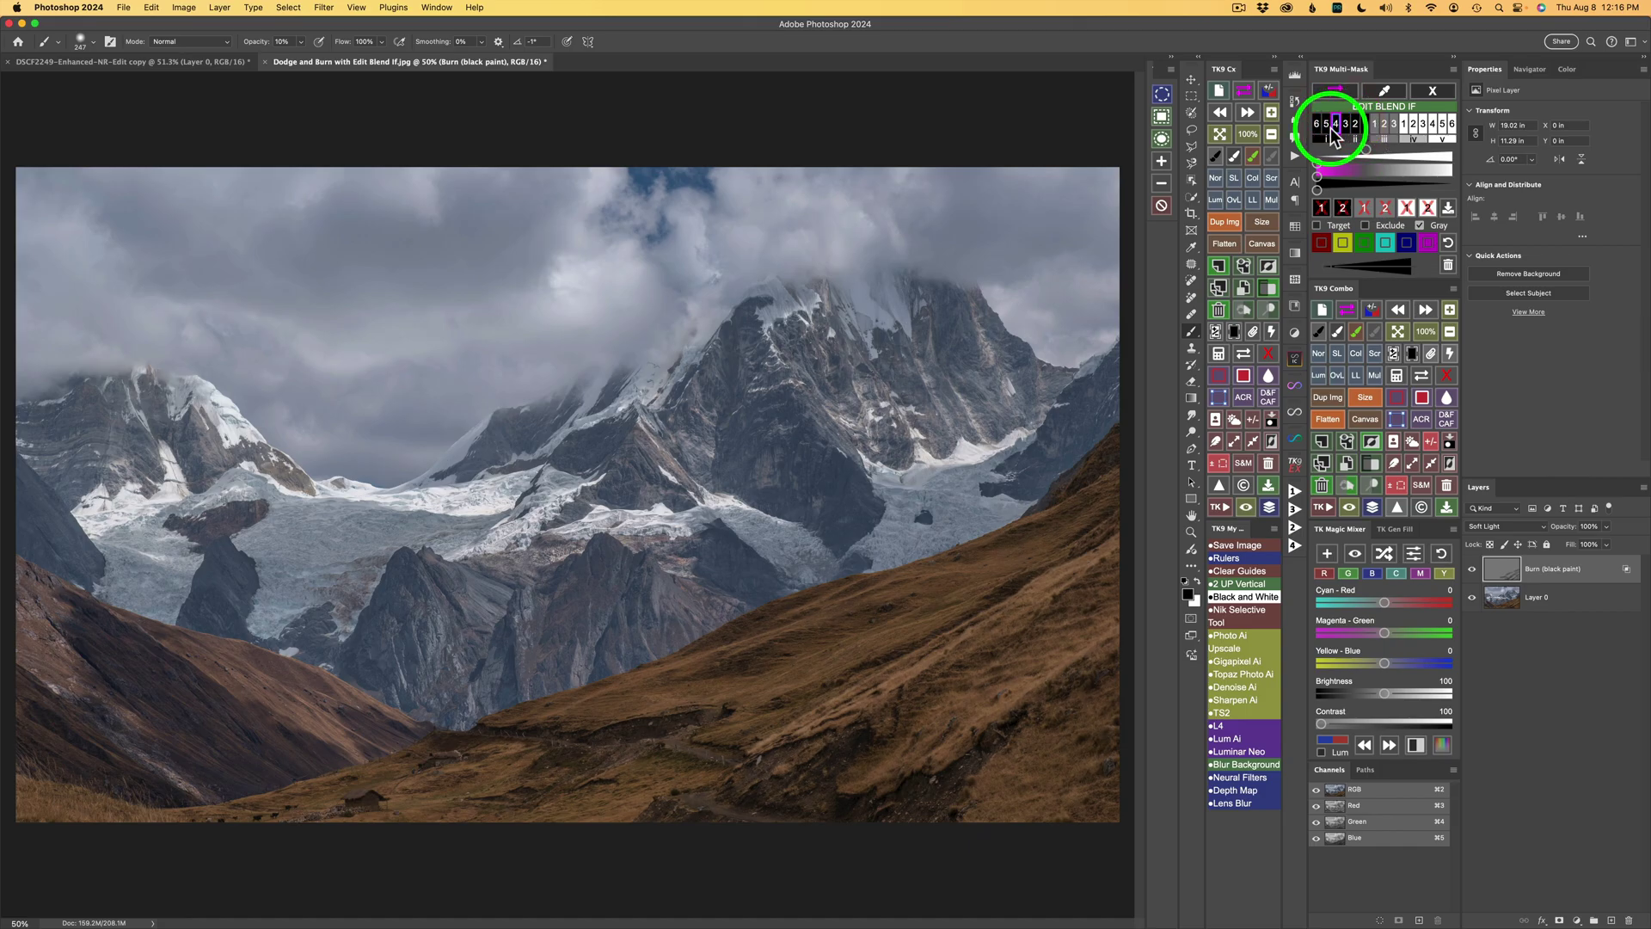
left_click(1472, 571)
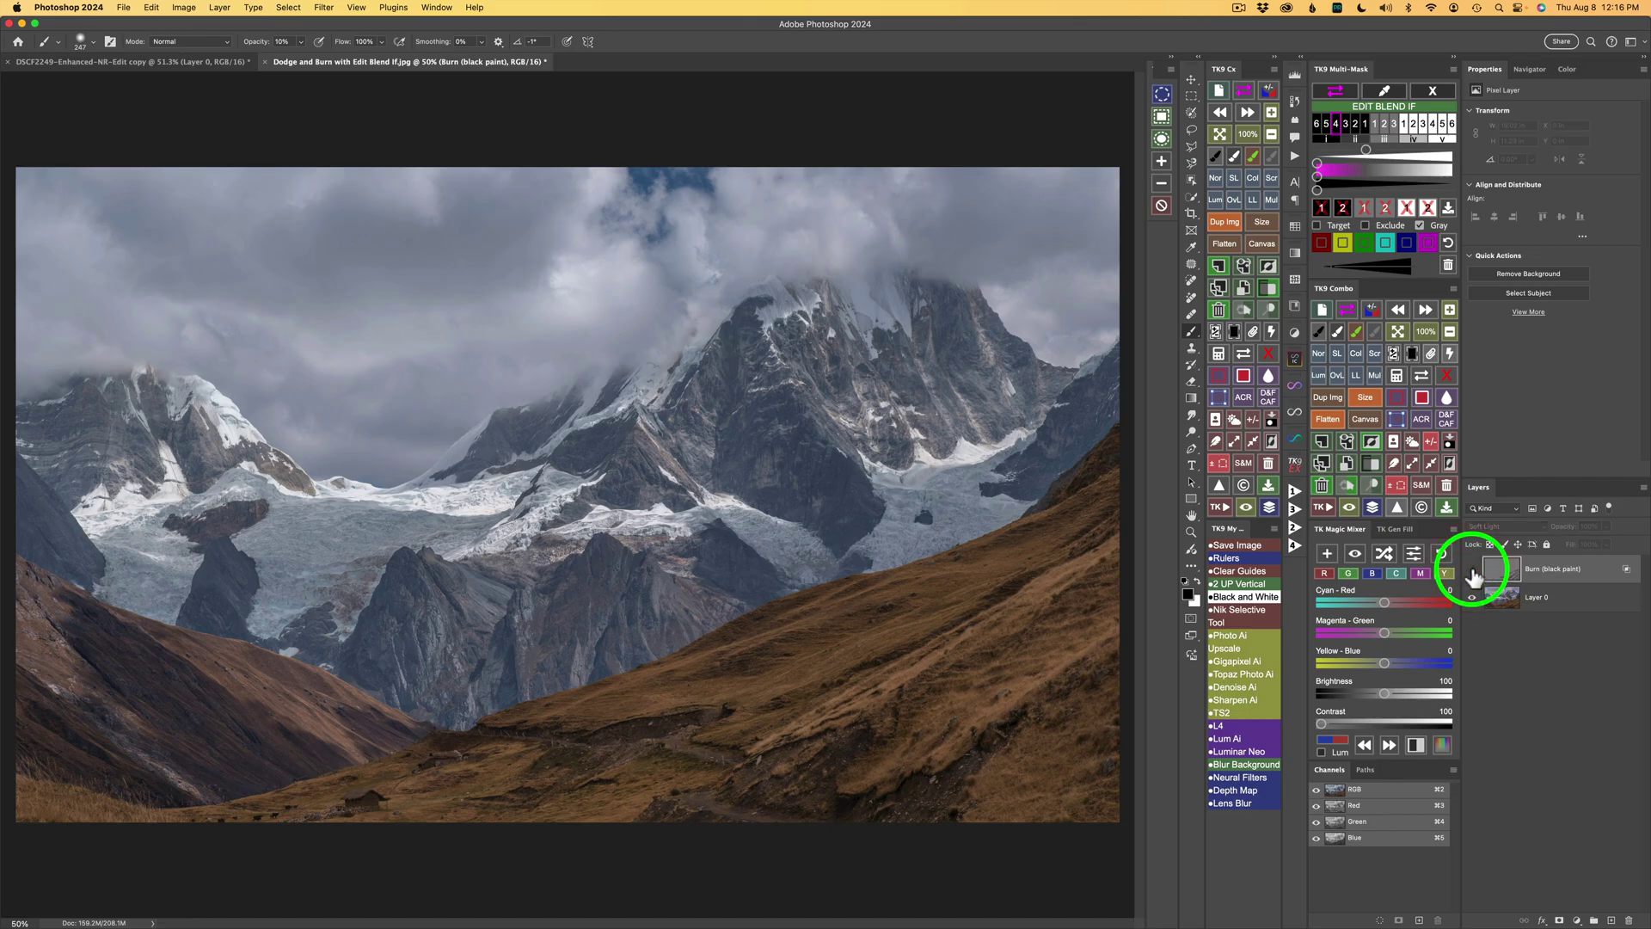
left_click(1472, 571)
left_click(1472, 571)
left_click(1472, 571)
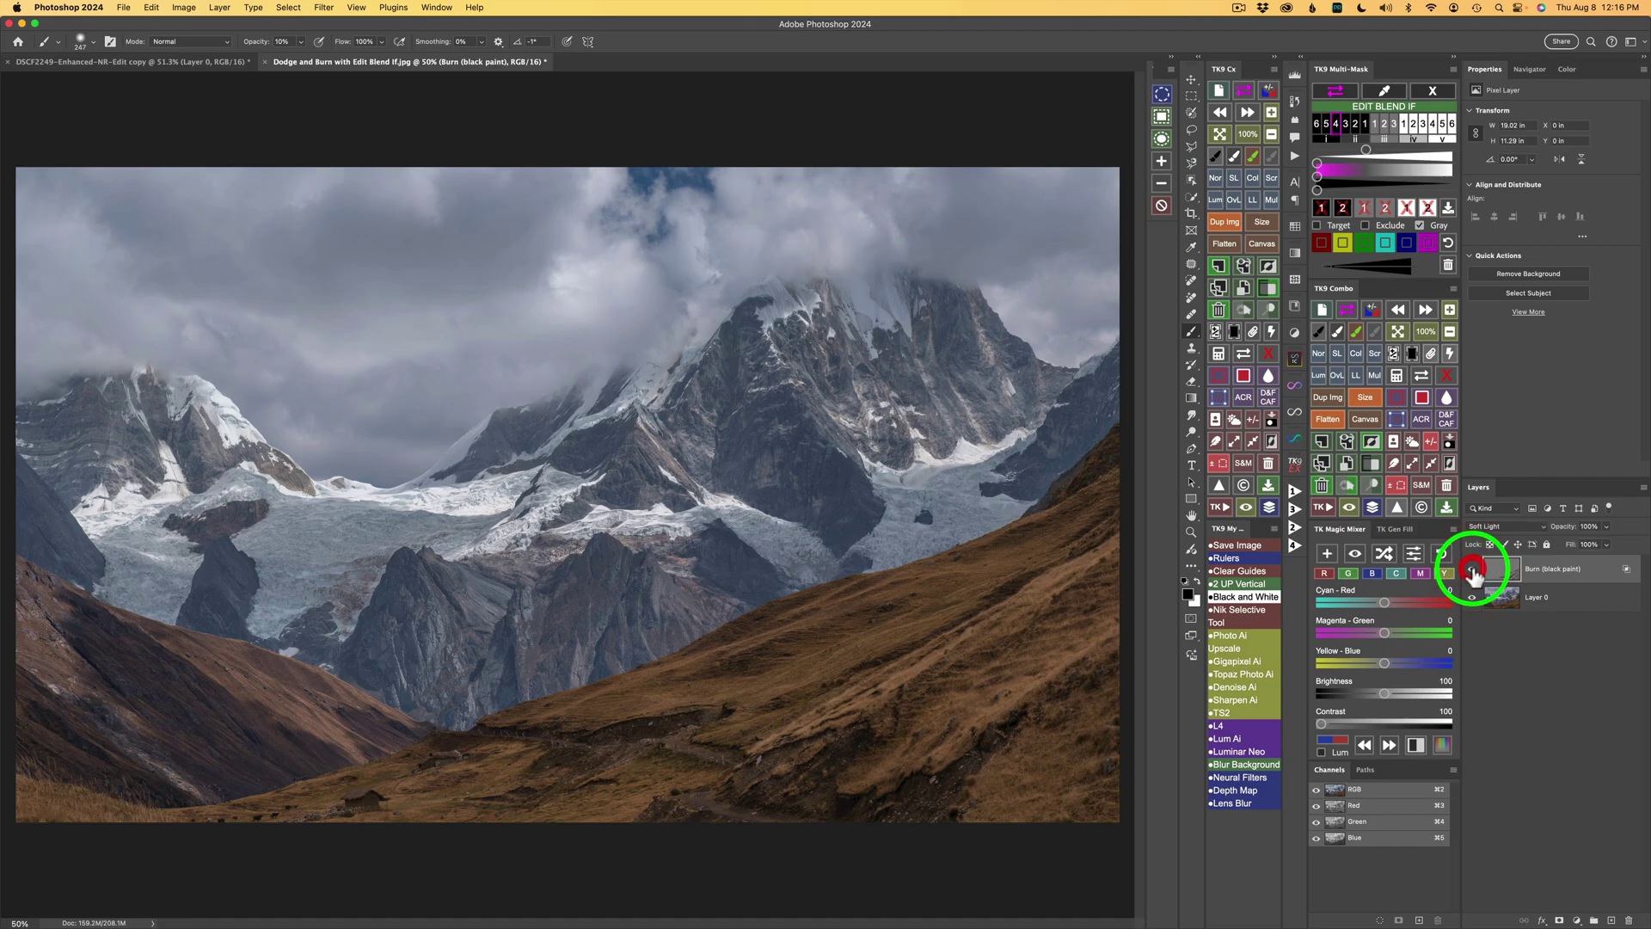
Compare the burn with the Gray Blend If setting off and on, and with the Burn layer hidden and shown
left_click(1420, 222)
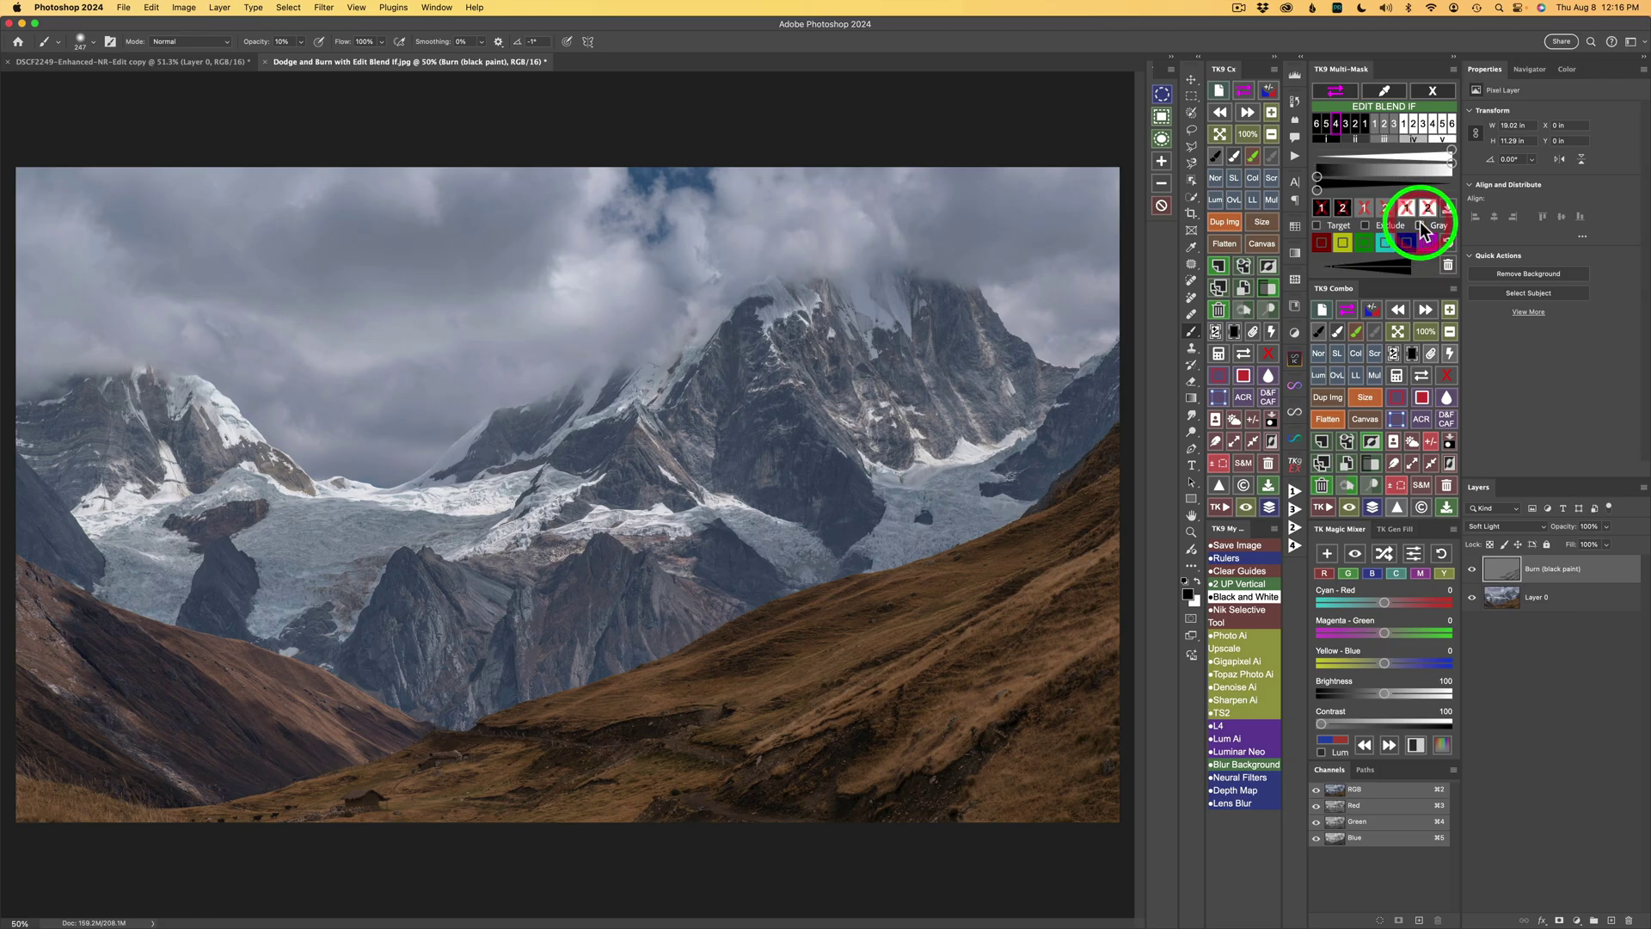
left_click(1421, 222)
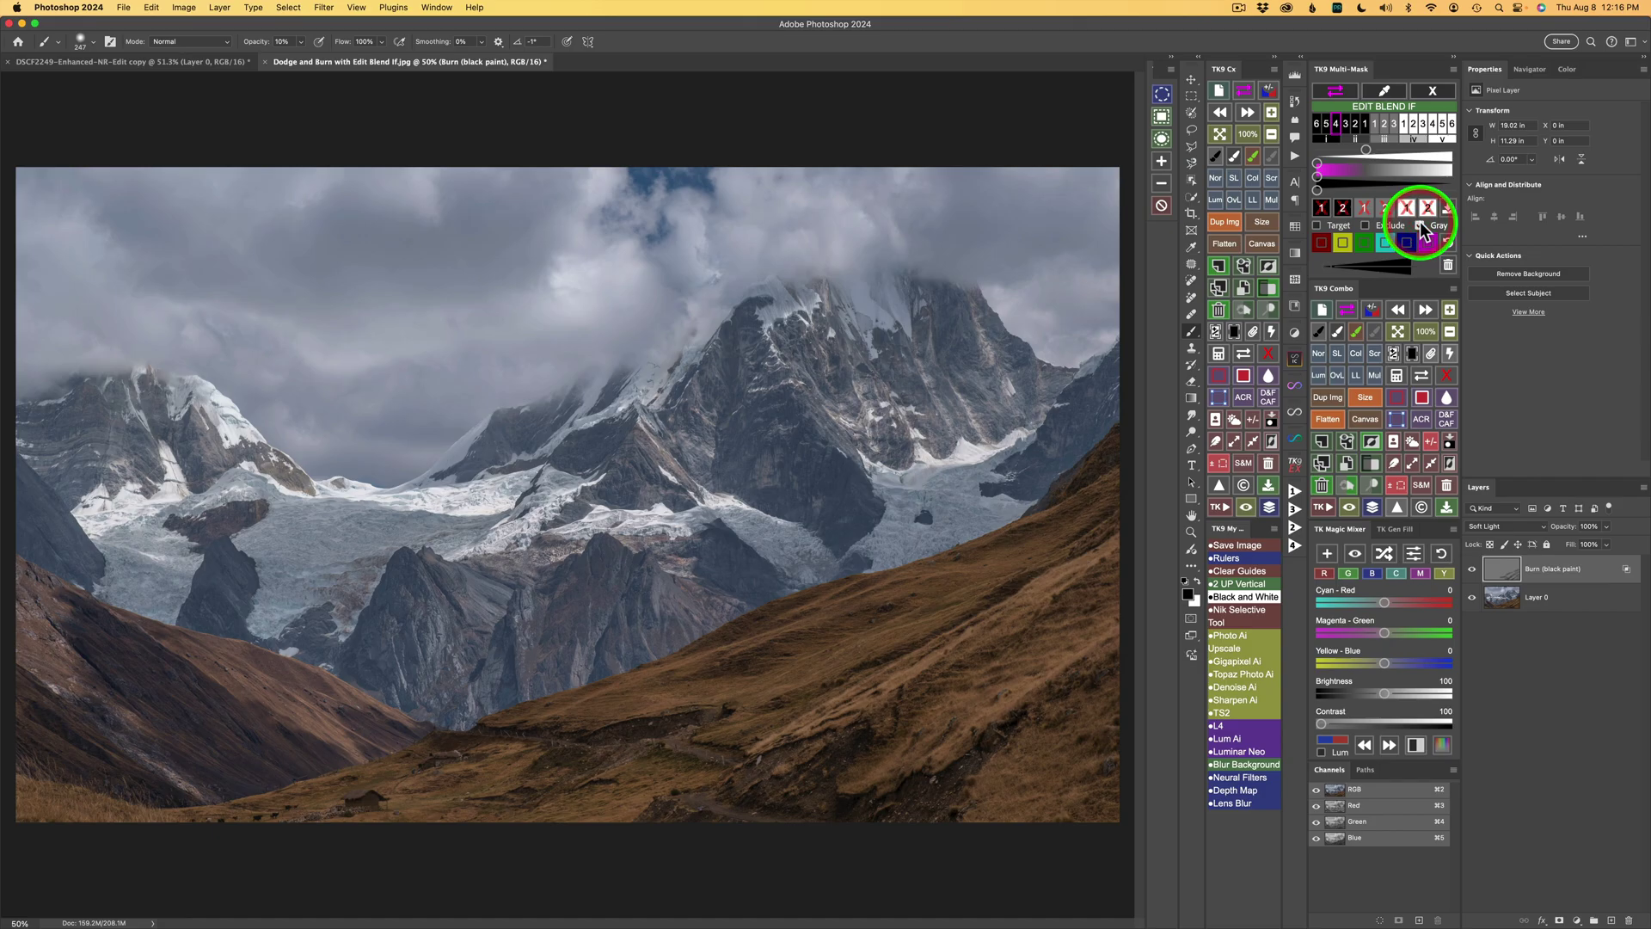
left_click(1472, 571)
left_click(1472, 571)
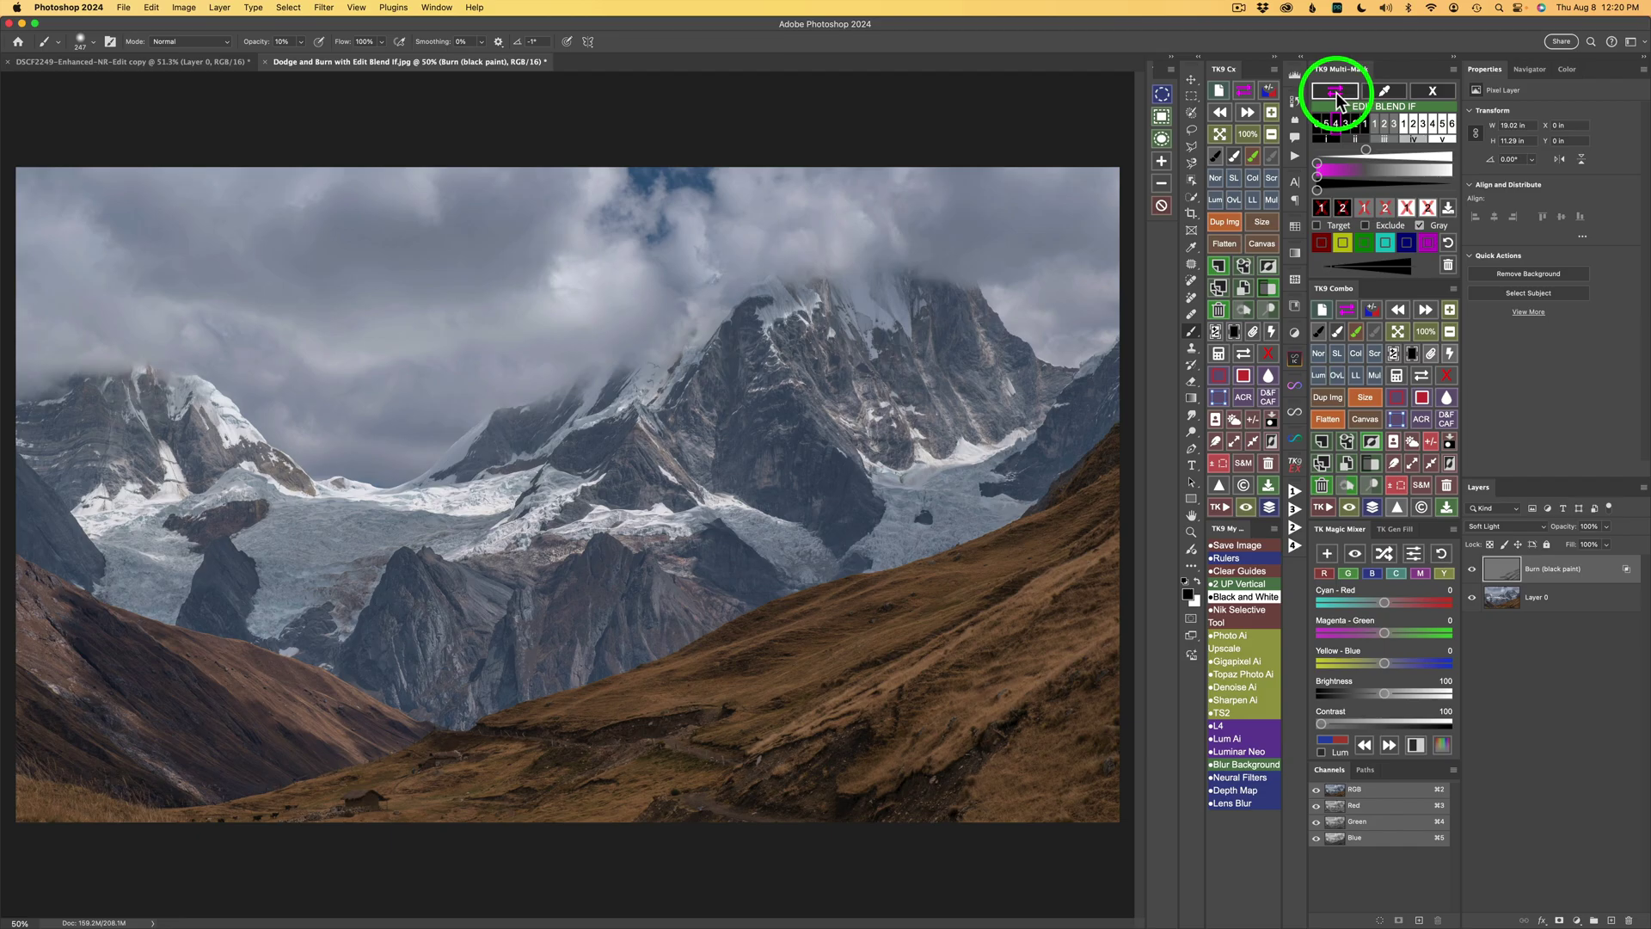
Show the magenta overlay to examine which areas the Burn layer targets, and turn the overlay off again
left_click(1338, 93)
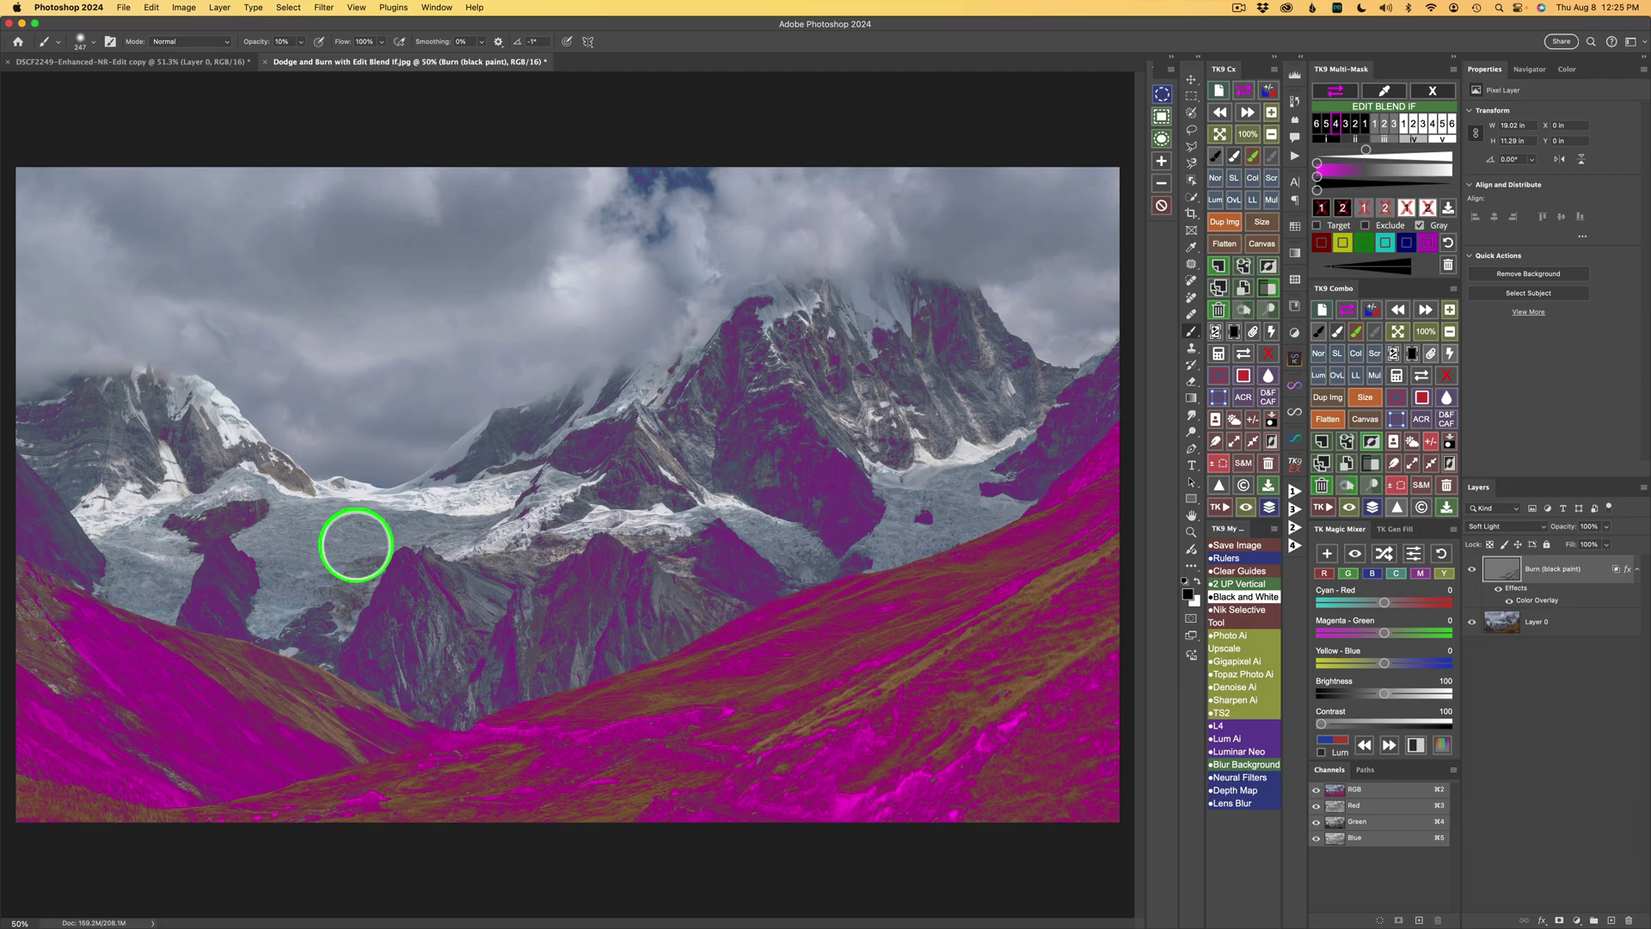
left_click(1343, 128)
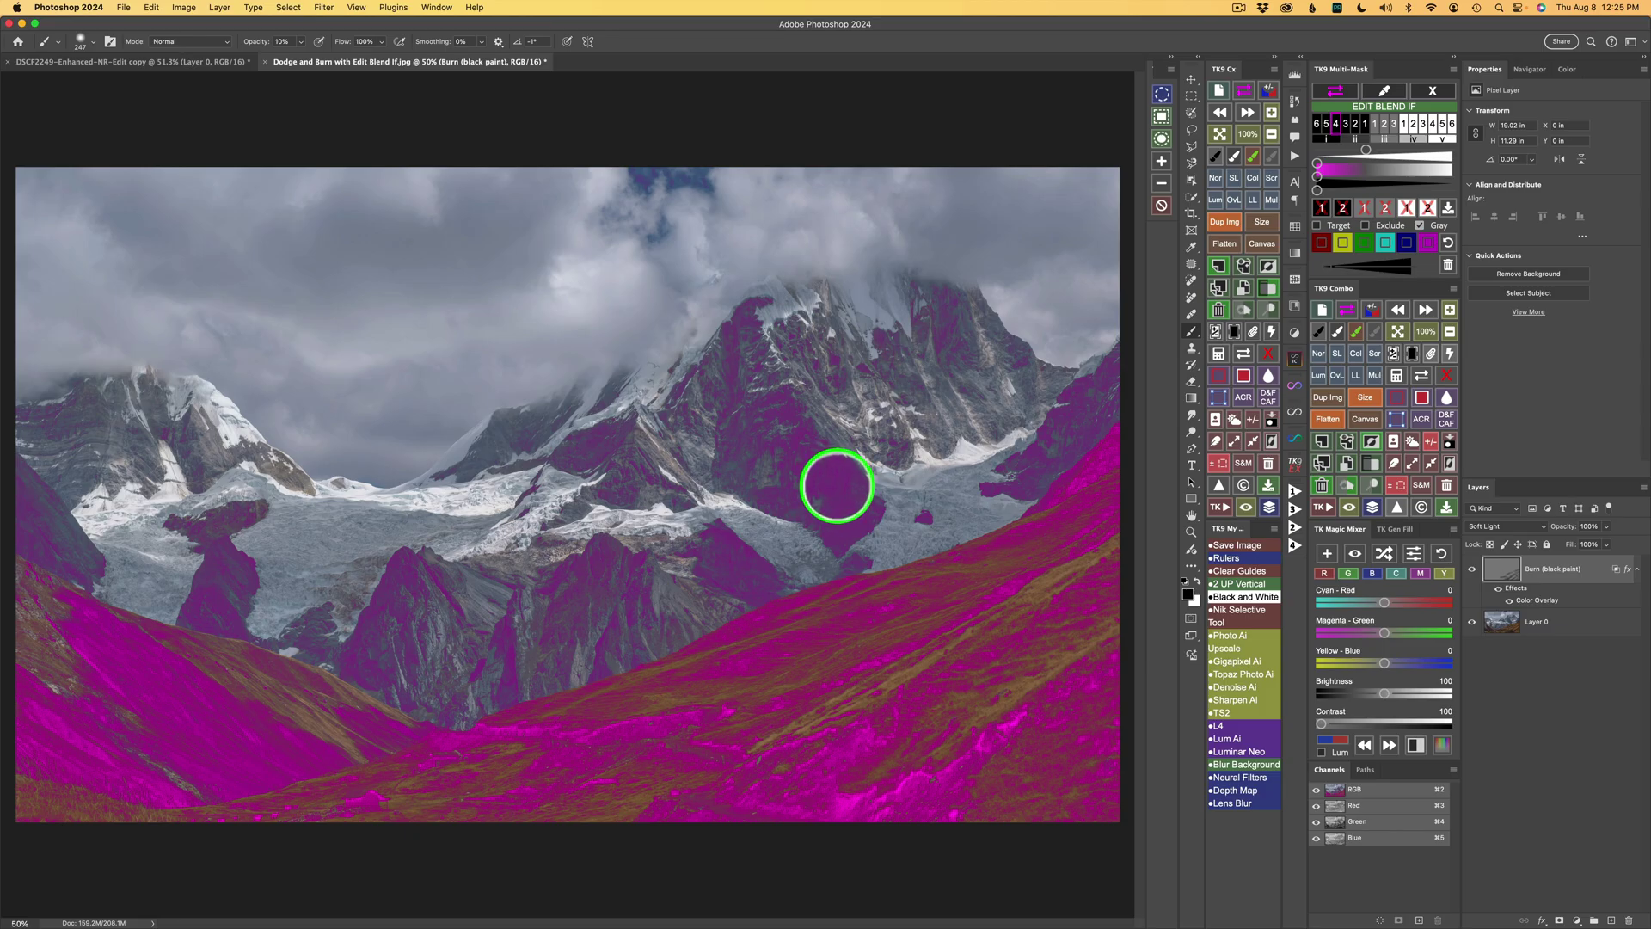
left_click(1338, 92)
Burn the dark faces of the main peak and the lower rocky peaks with the brush at 40% opacity, and compare the result
key("4")
mouse_move(818, 512)
left_mouse_down()
mouse_move(800, 501)
mouse_move(828, 495)
left_mouse_up()
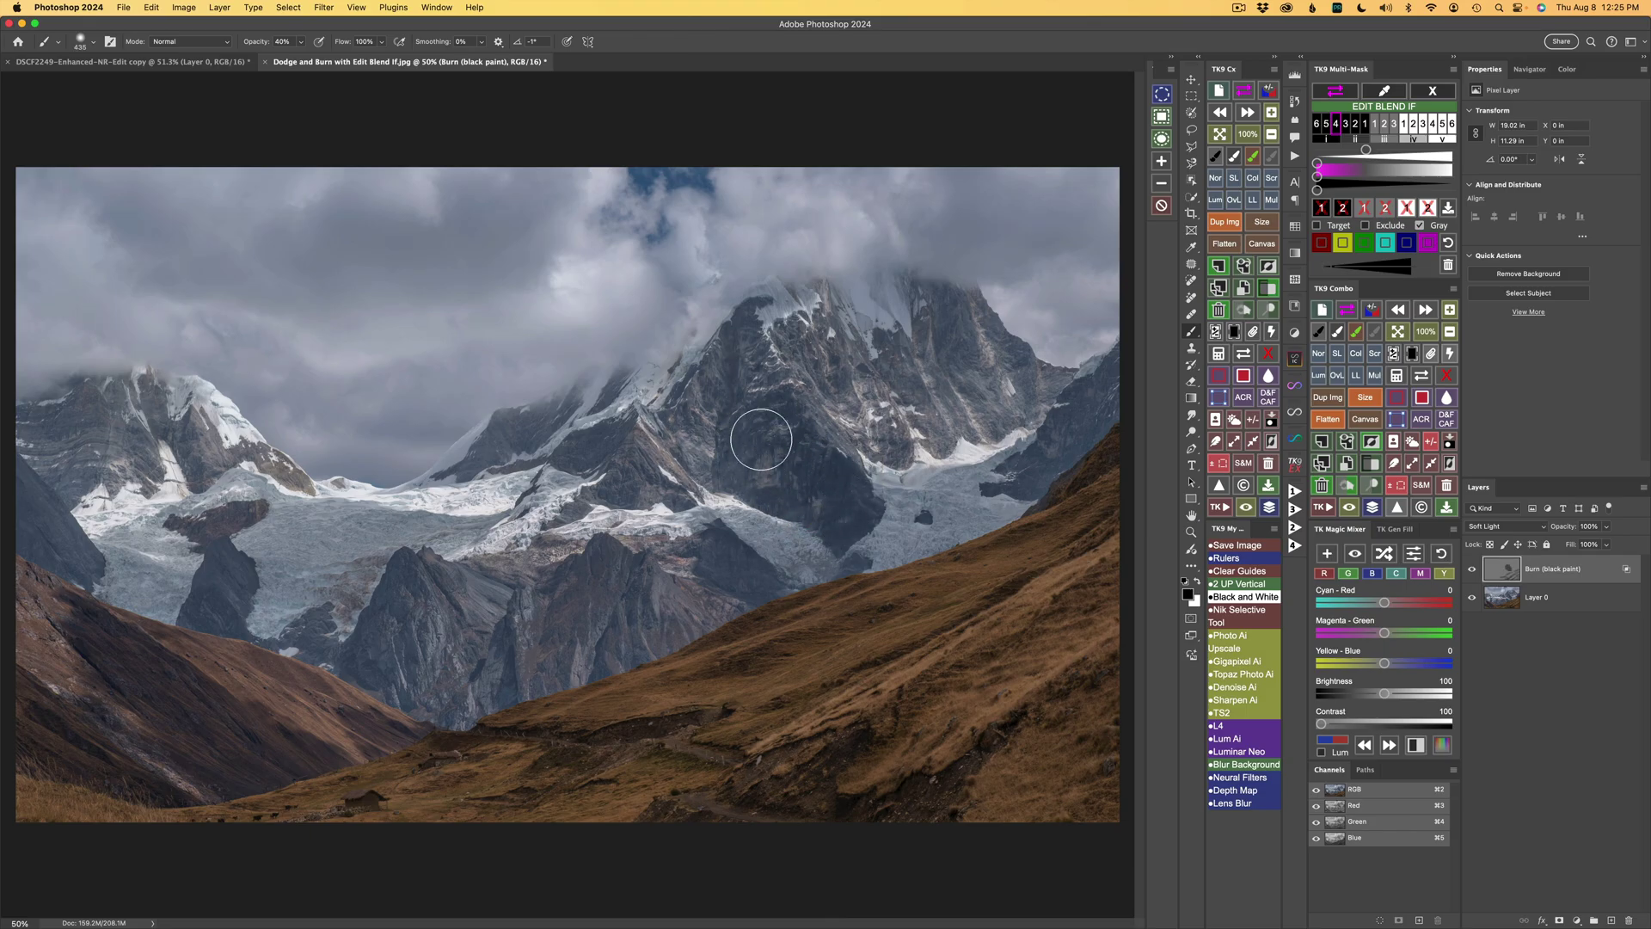
mouse_move(748, 580)
left_mouse_down()
mouse_move(675, 579)
mouse_move(546, 627)
mouse_move(635, 589)
mouse_move(627, 608)
mouse_move(494, 625)
mouse_move(416, 584)
mouse_move(405, 652)
left_mouse_up()
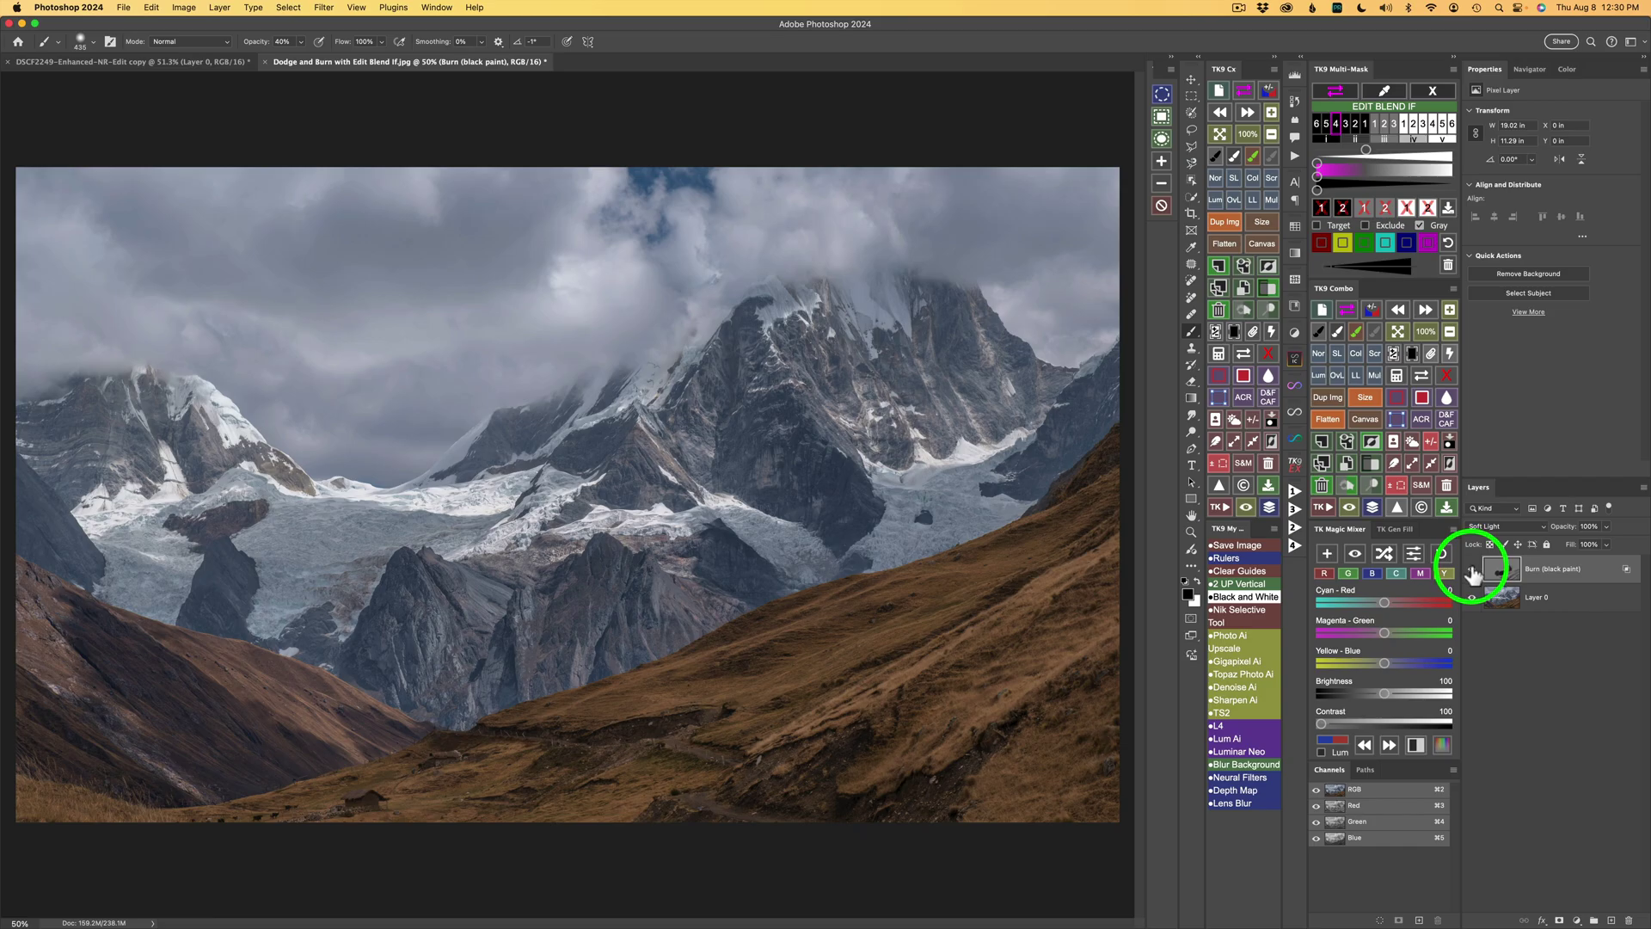
left_click(1472, 569)
left_click(1472, 570)
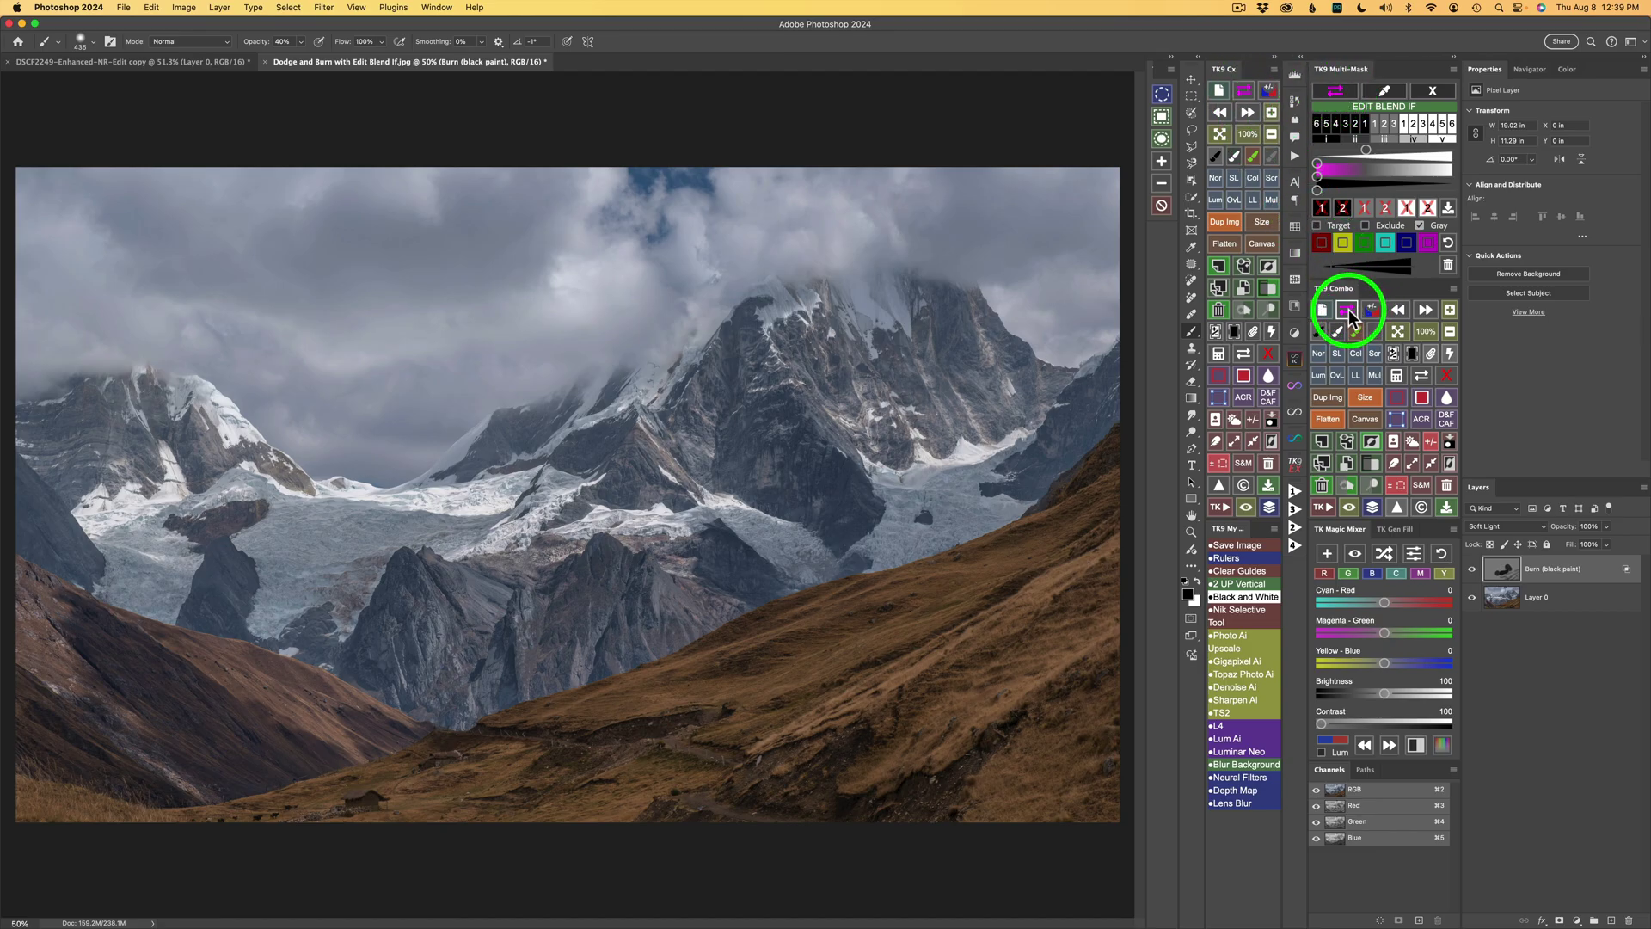
Exit the Edit Blend If controls and switch the magenta overlay on and off to check the targeted areas
left_click(1436, 93)
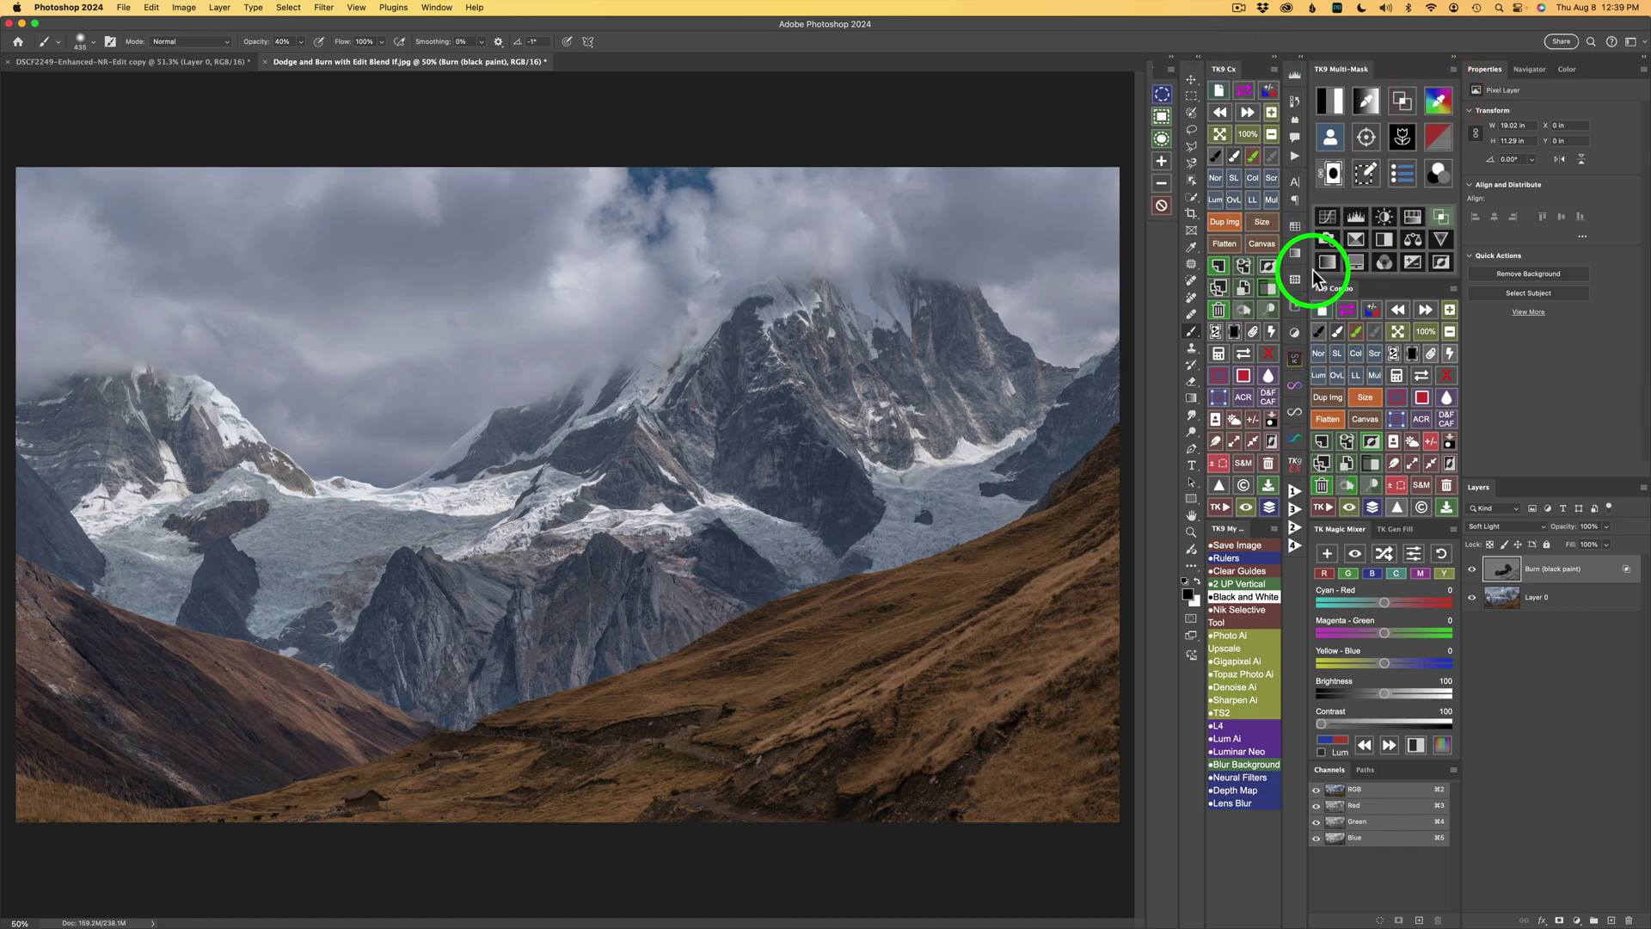
left_click(1348, 307)
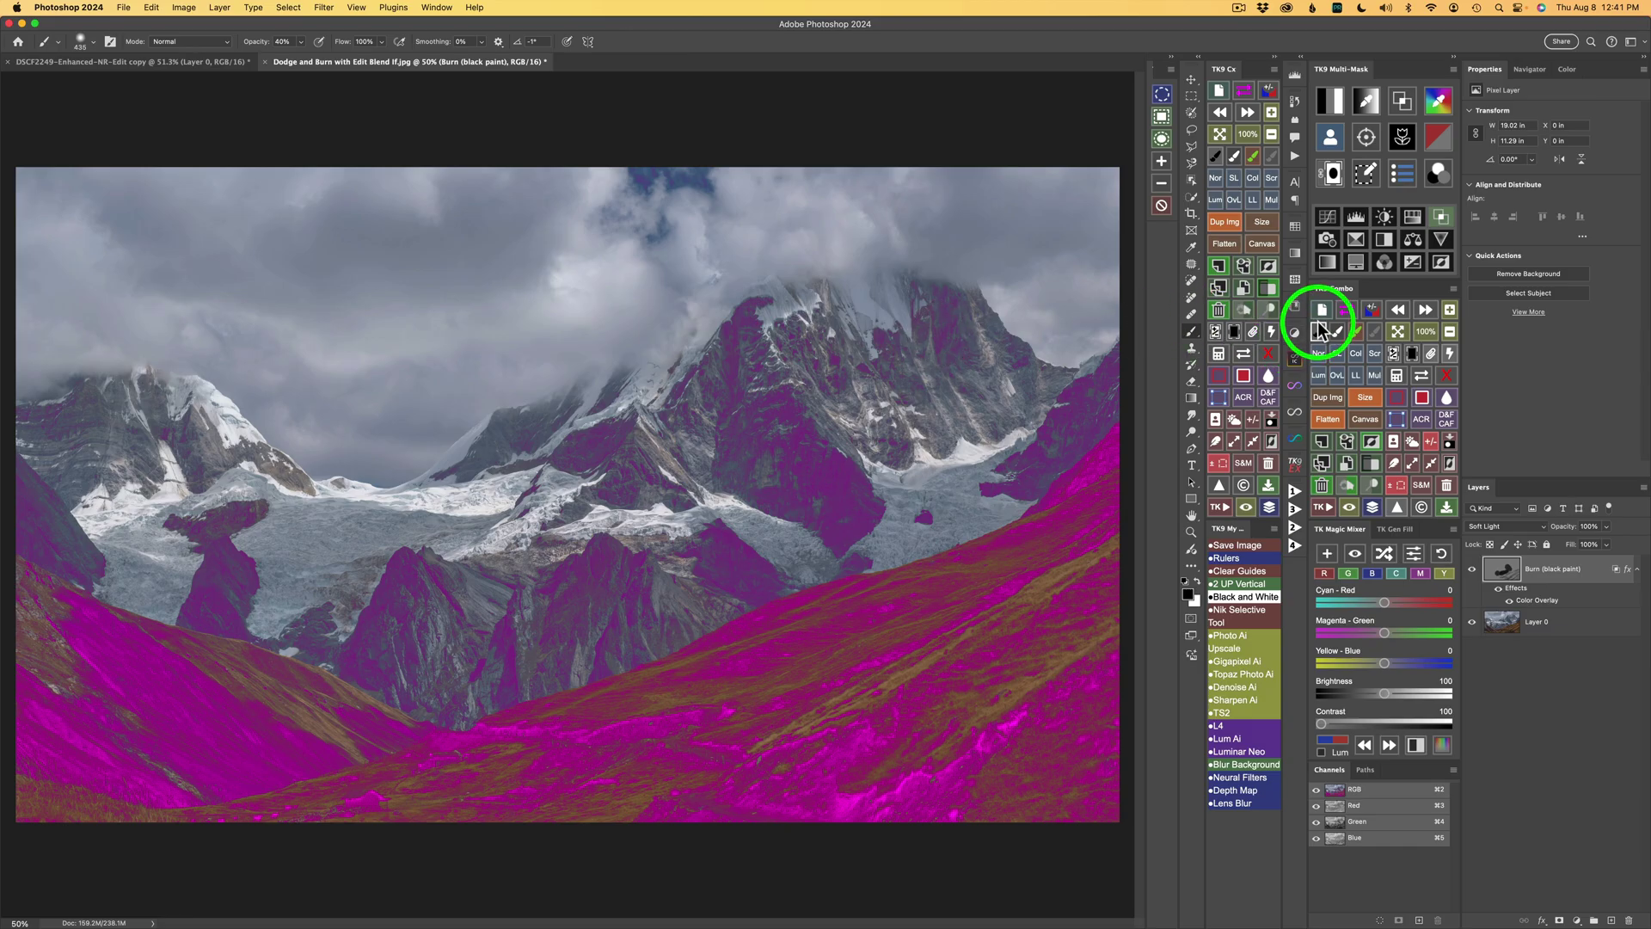
left_click(1348, 309)
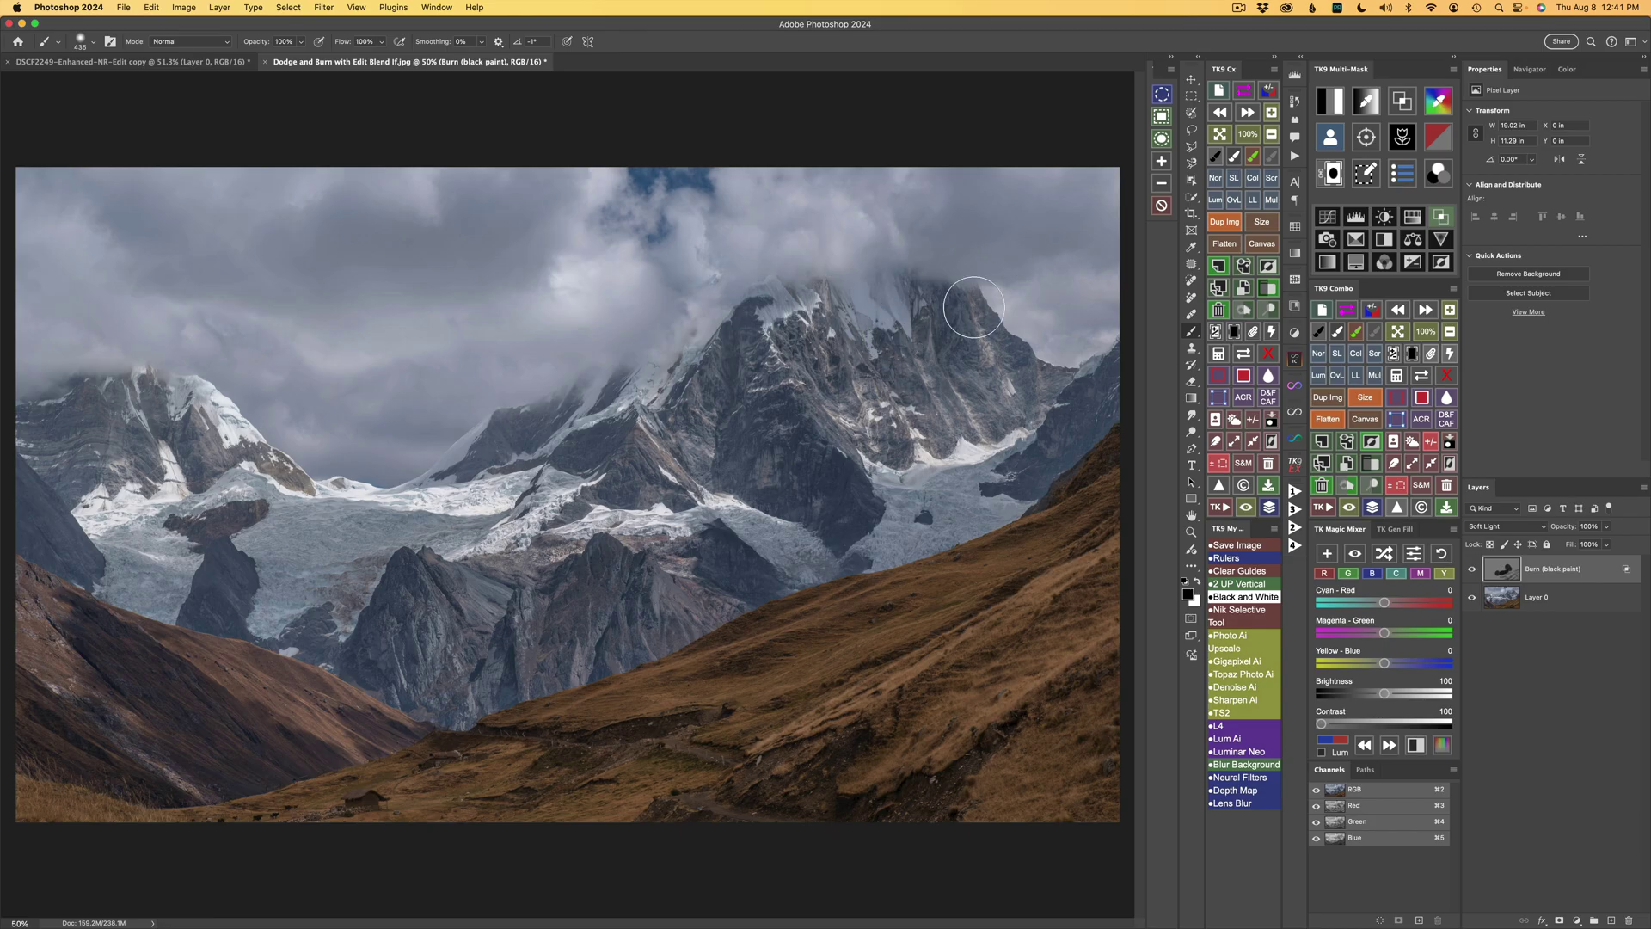
Switch the magenta overlay on and off to check the Burn layer's targeting, and reopen its Edit Blend If controls to check the Gray setting
left_click(1244, 90)
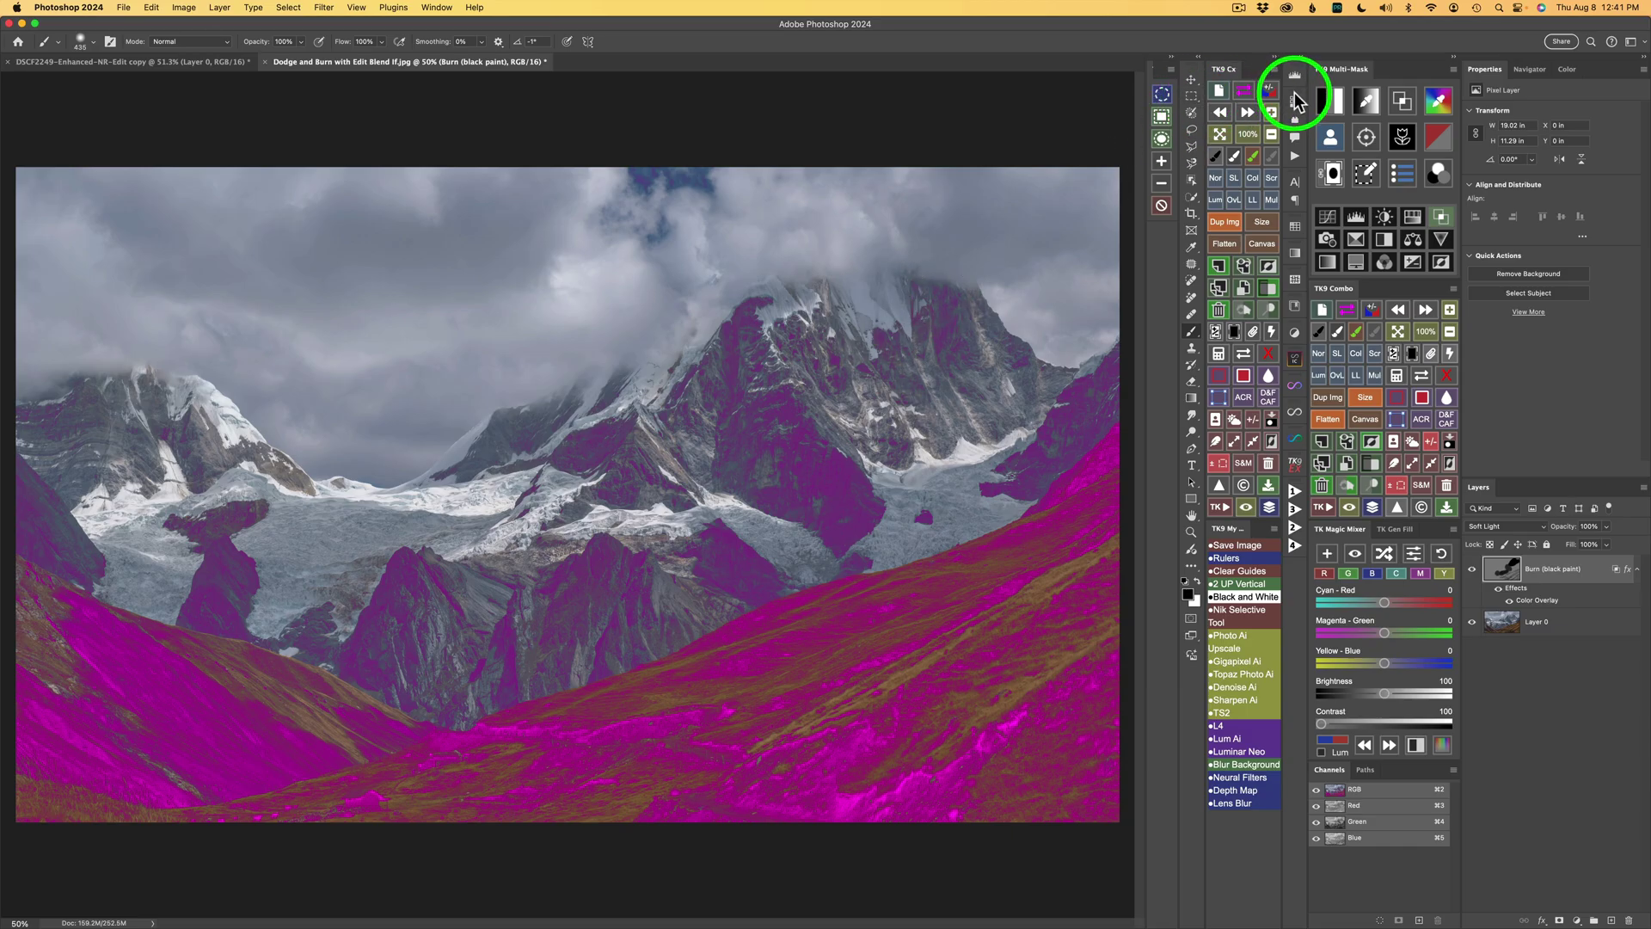
left_click(1244, 90)
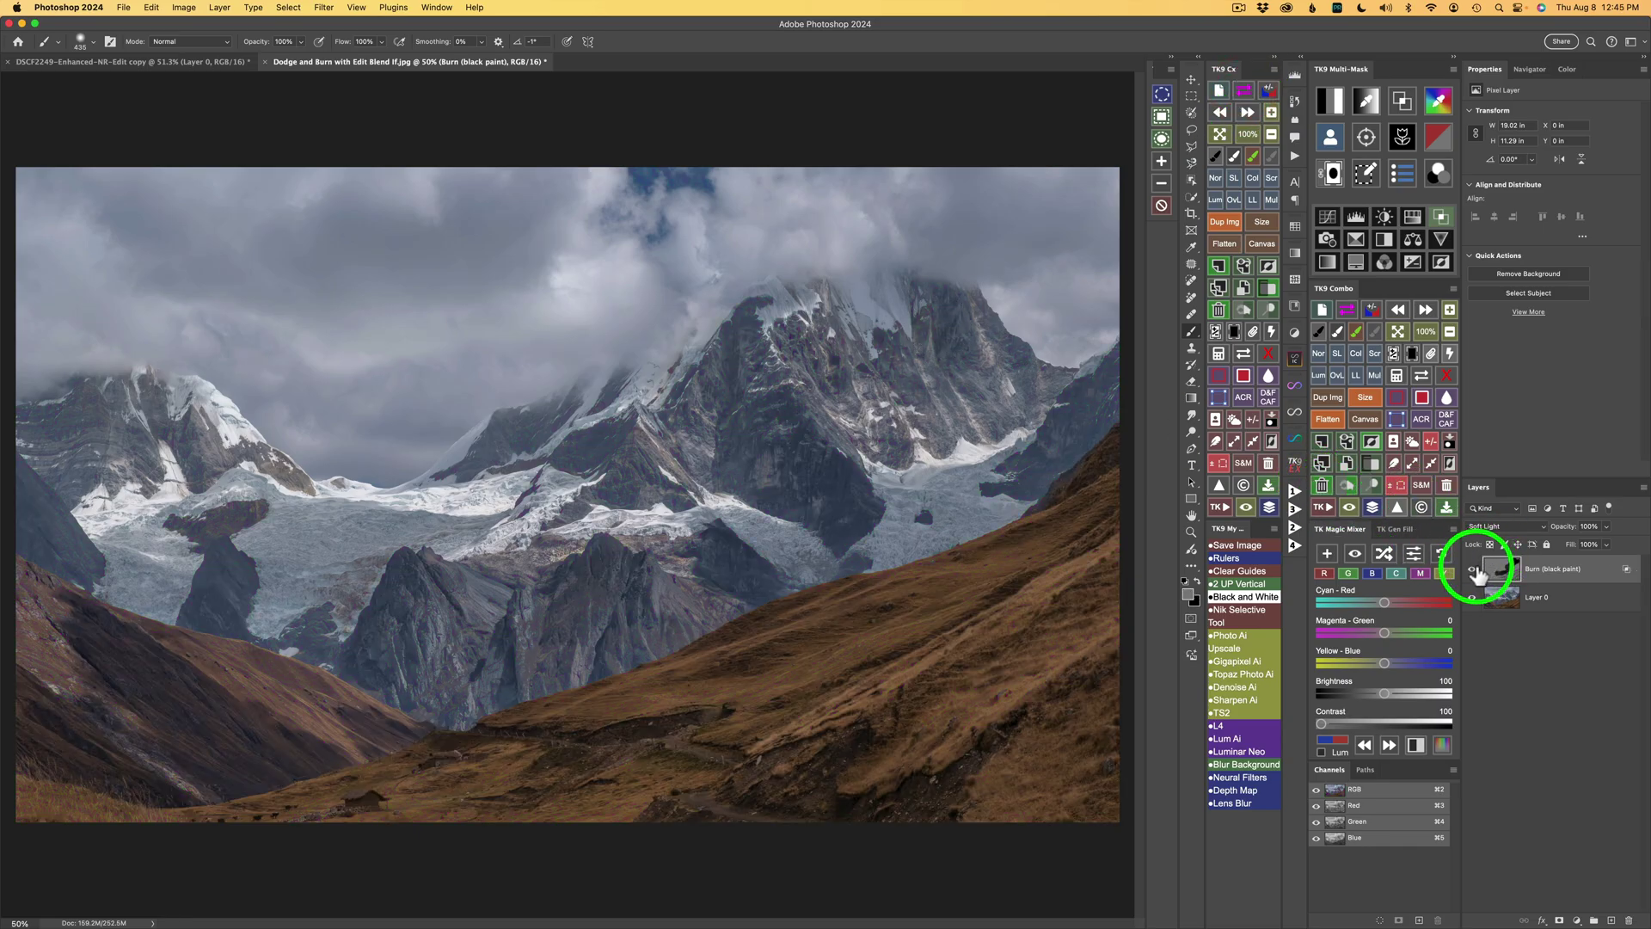
left_click(1472, 571)
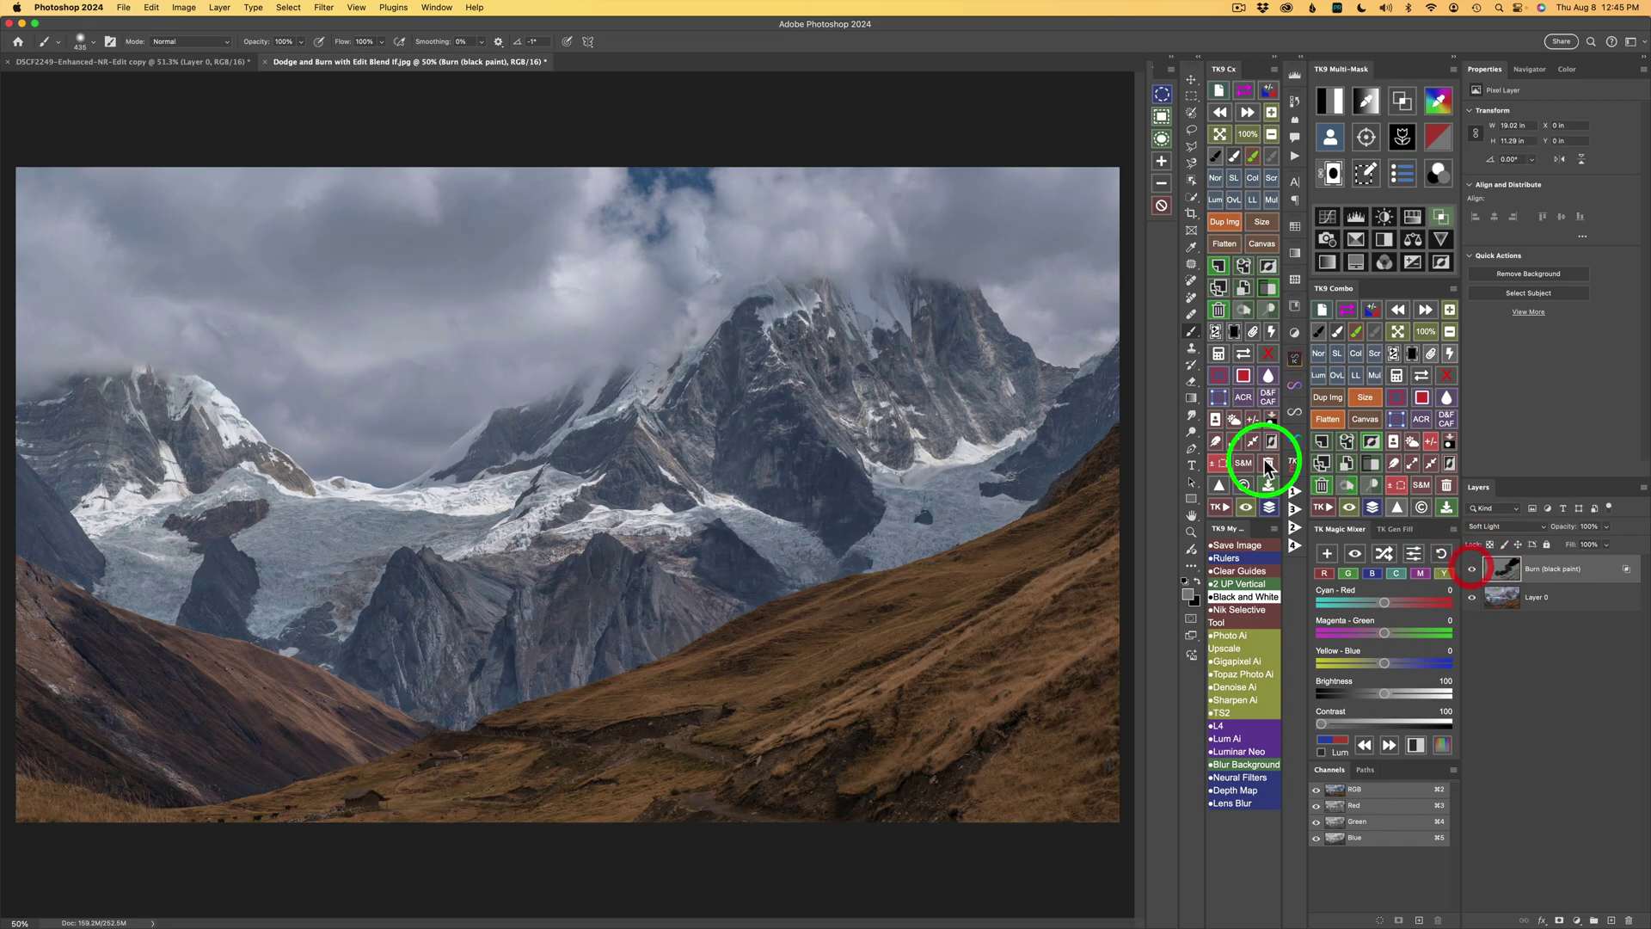
left_click(1443, 218)
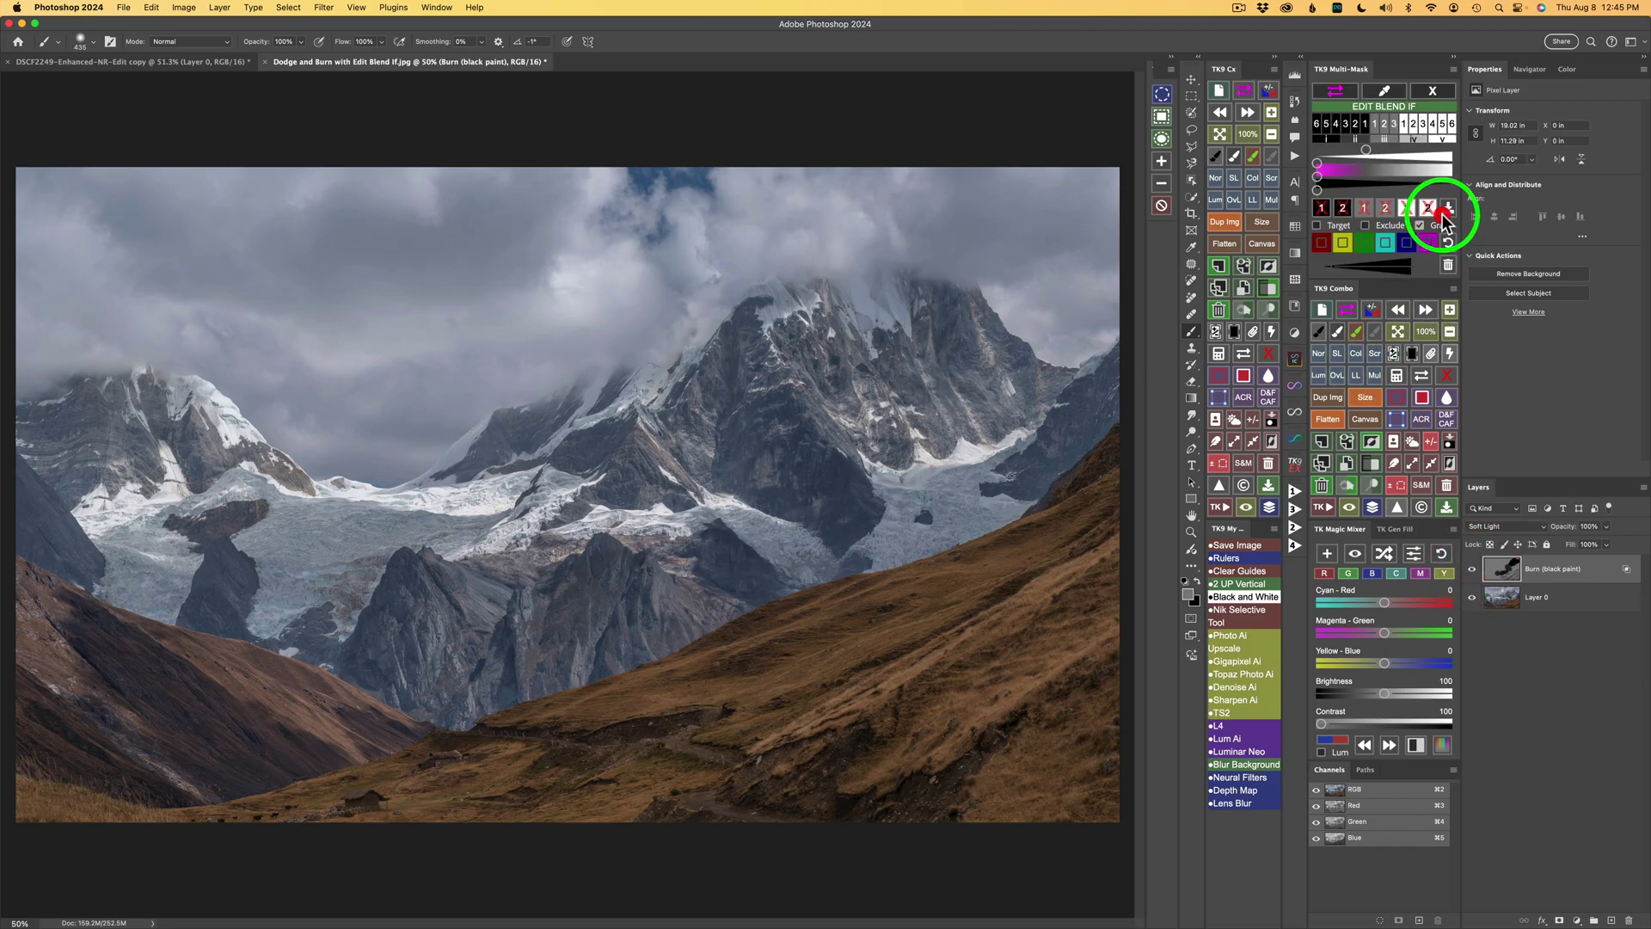
left_click(1421, 224)
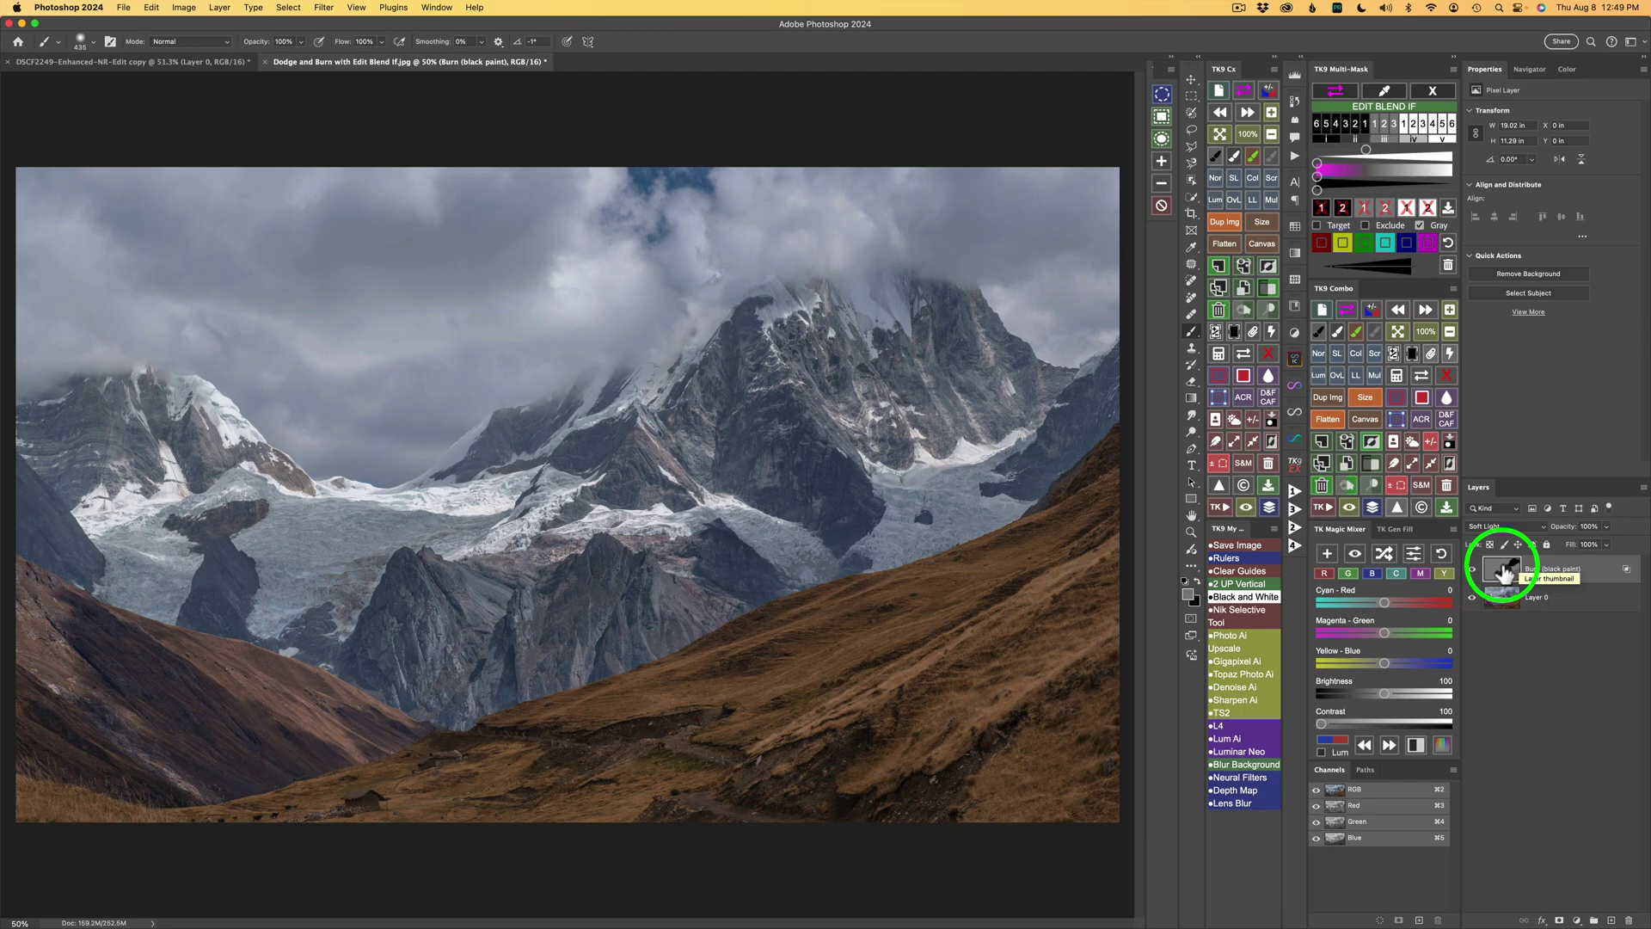
Compare the image with the Burn layer hidden and shown, and view the paint strokes on that layer alone
left_click(1472, 569)
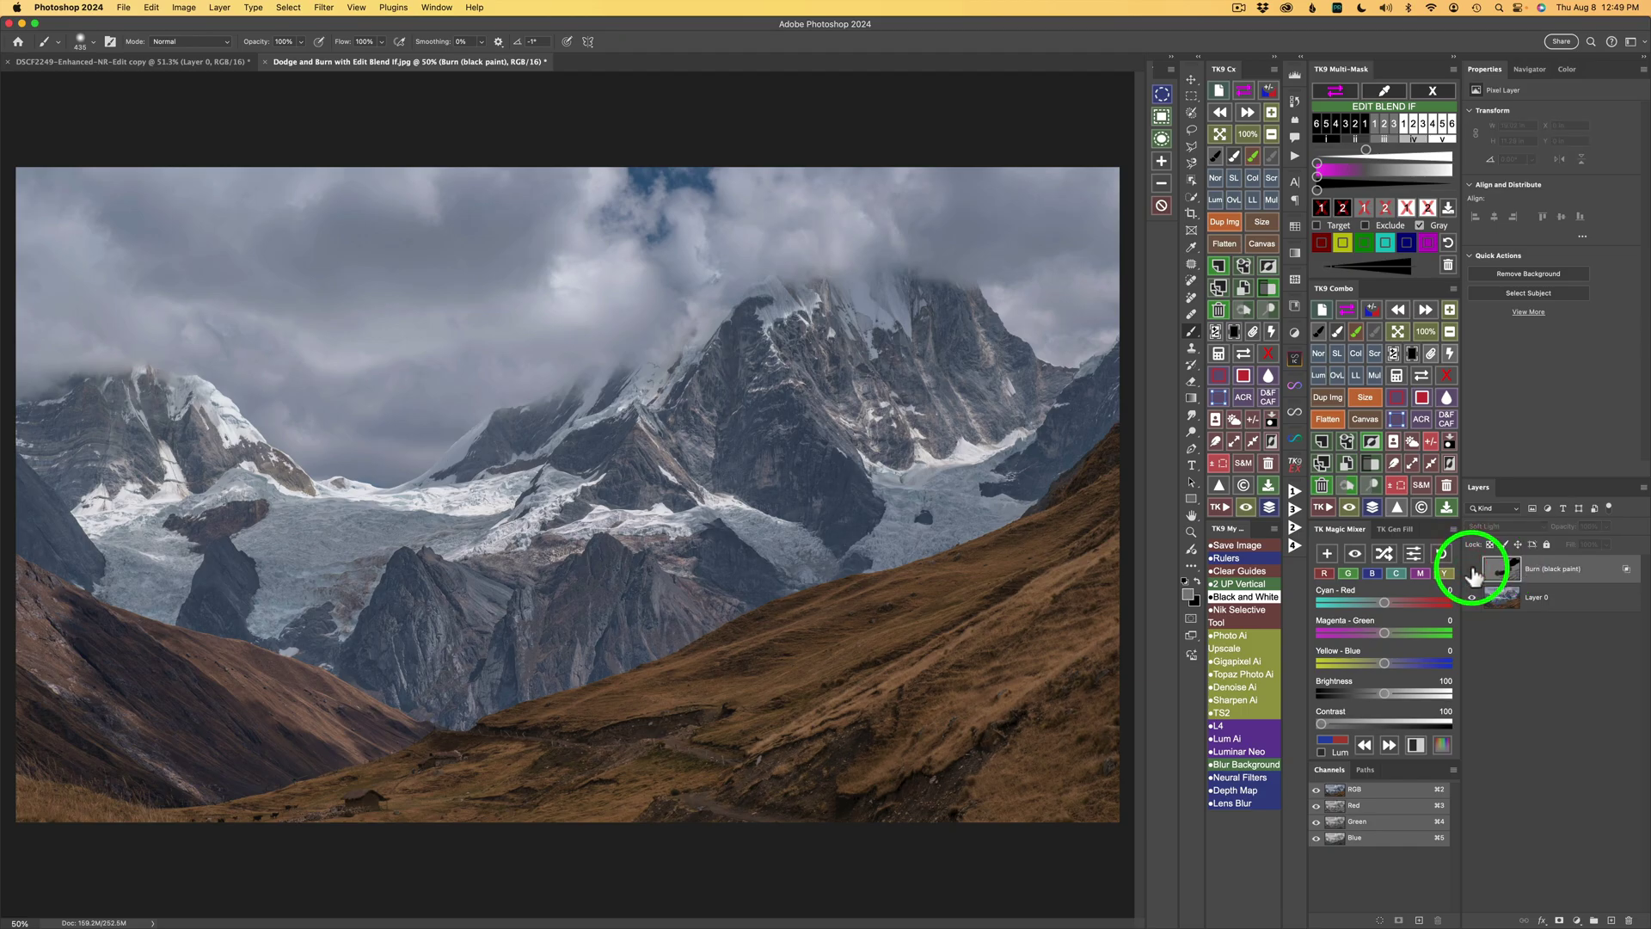
left_click(1471, 570)
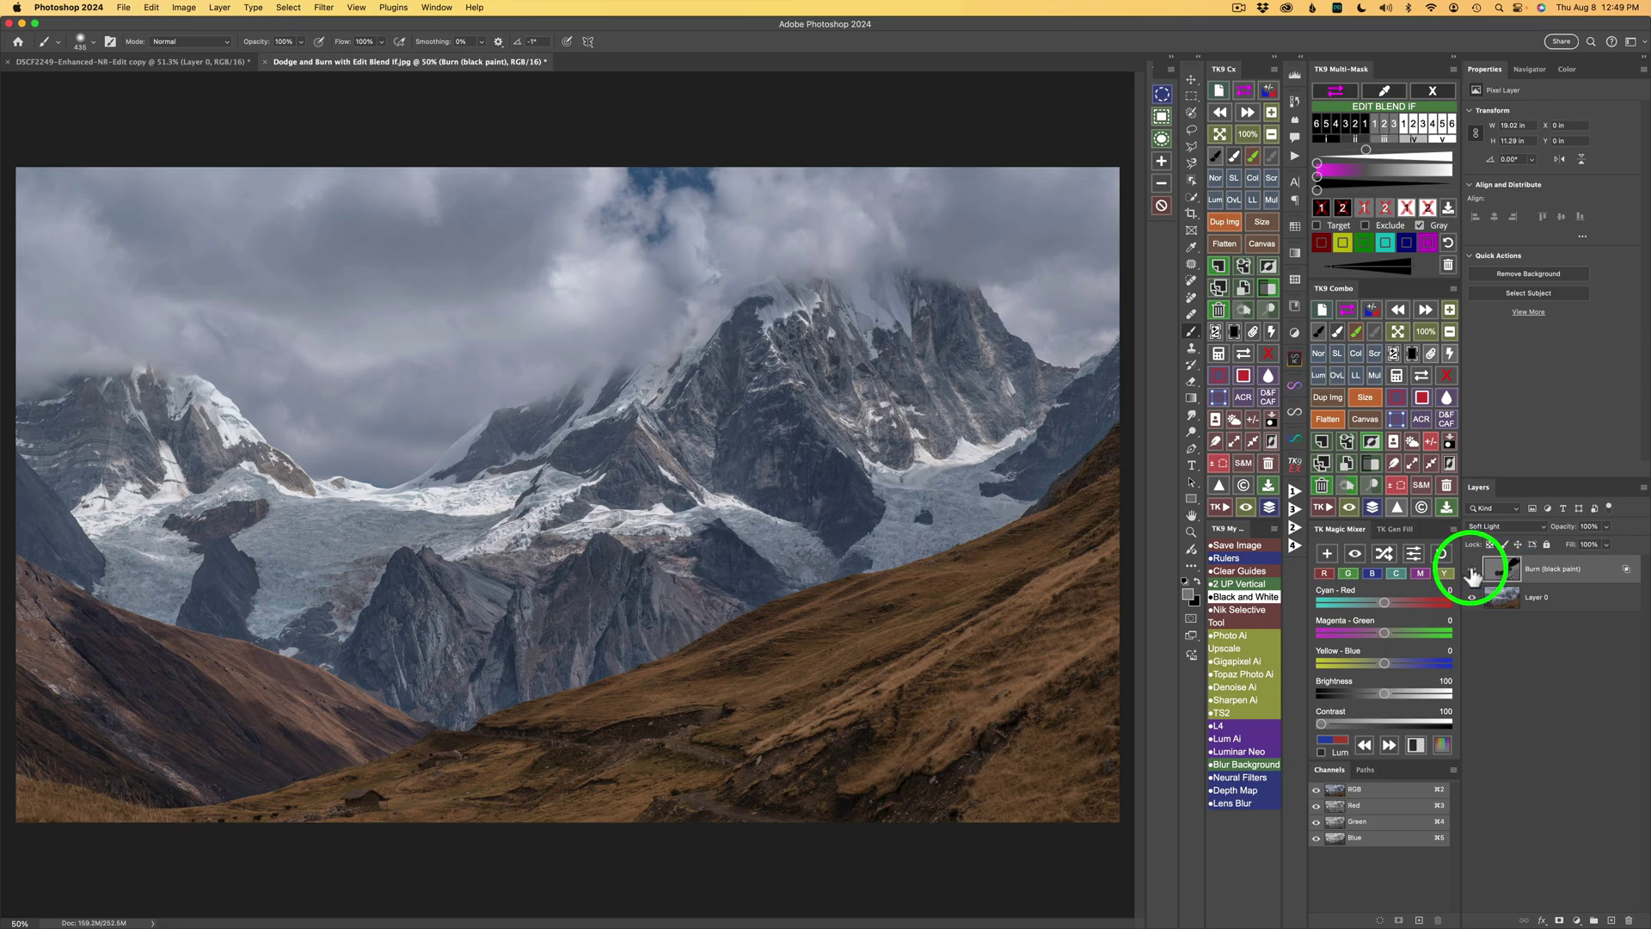
left_click(1473, 571, "alt")
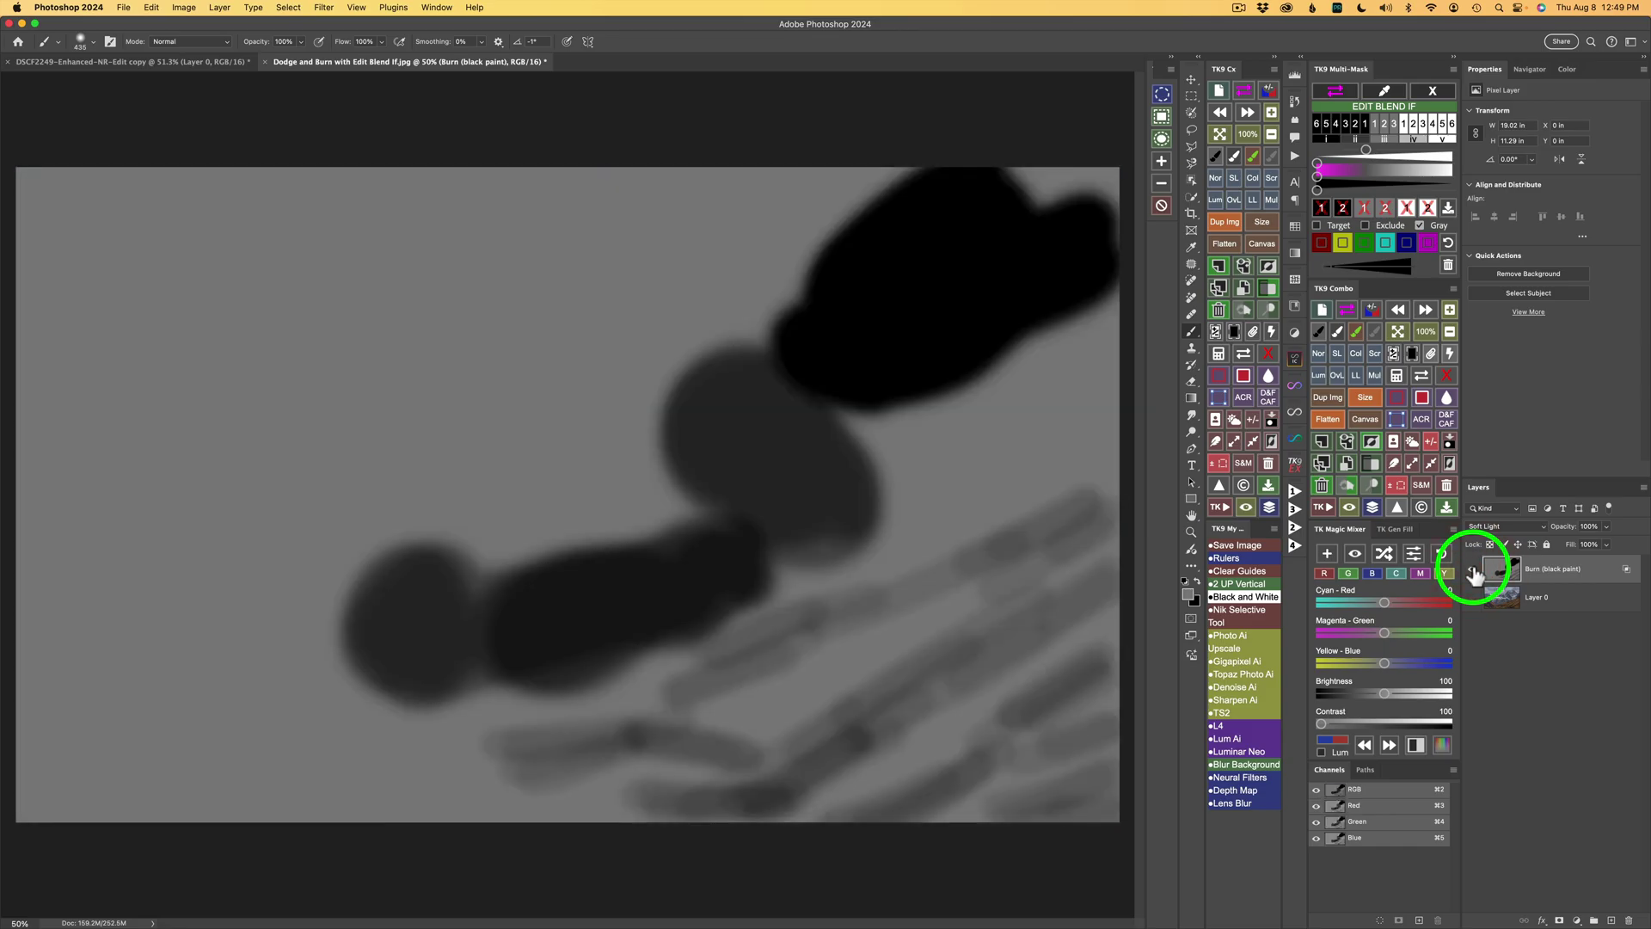
left_click(1473, 571, "alt")
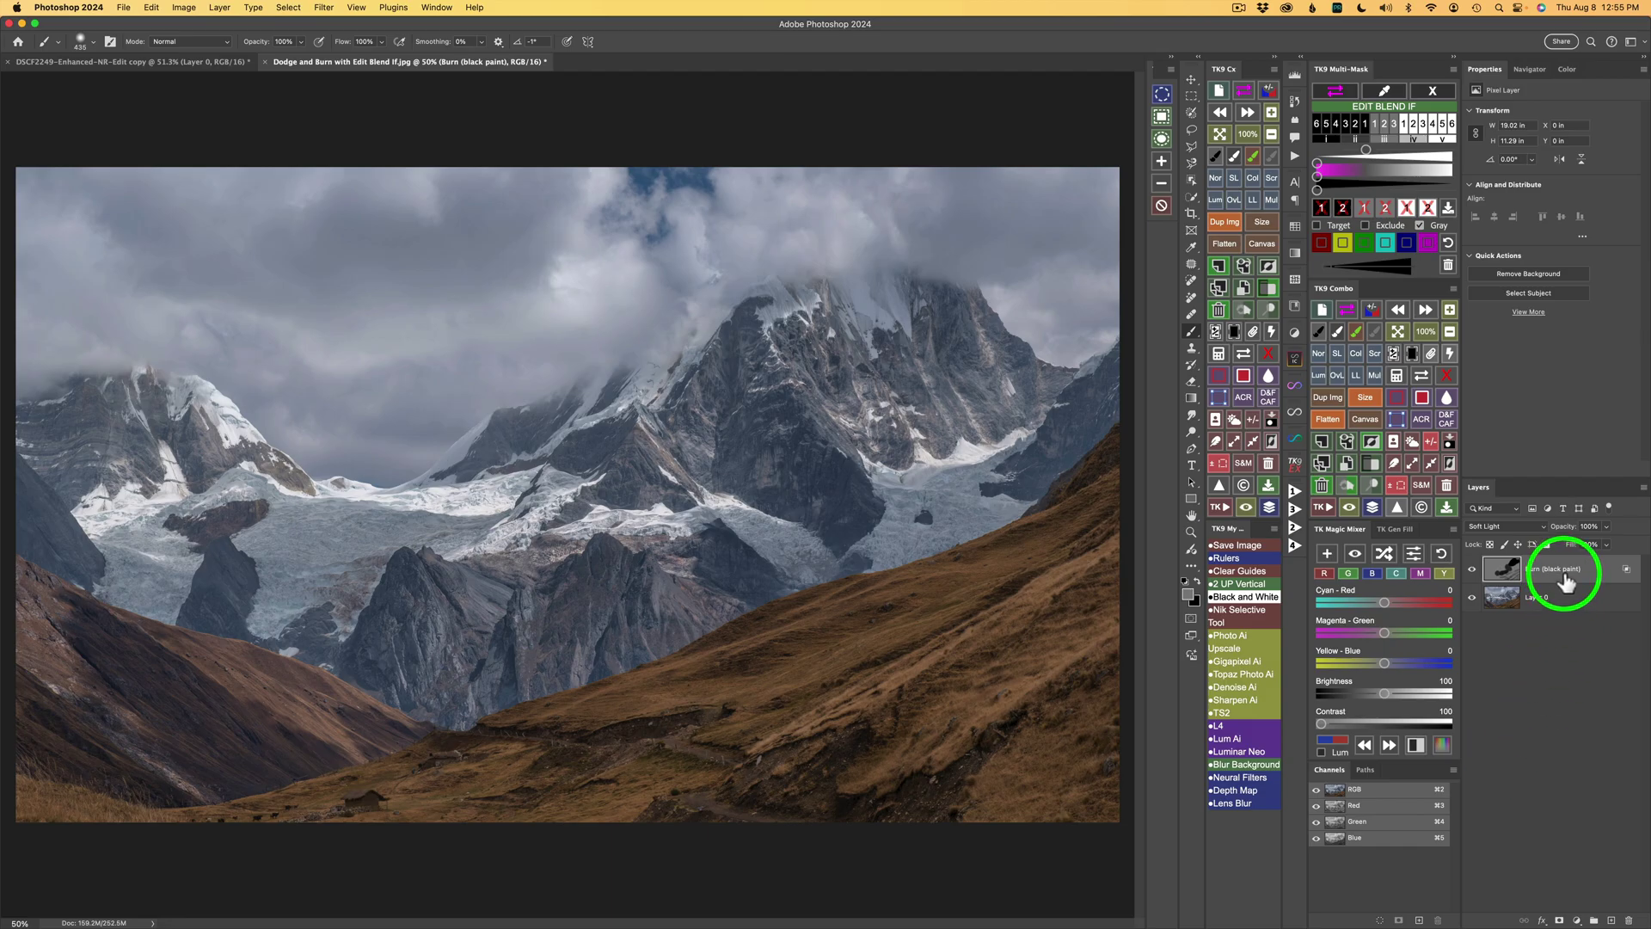
Replace the painted Burn layer with a fresh Burn (black paint) layer and reload the Edit Blend If controls for it
left_click(1321, 486)
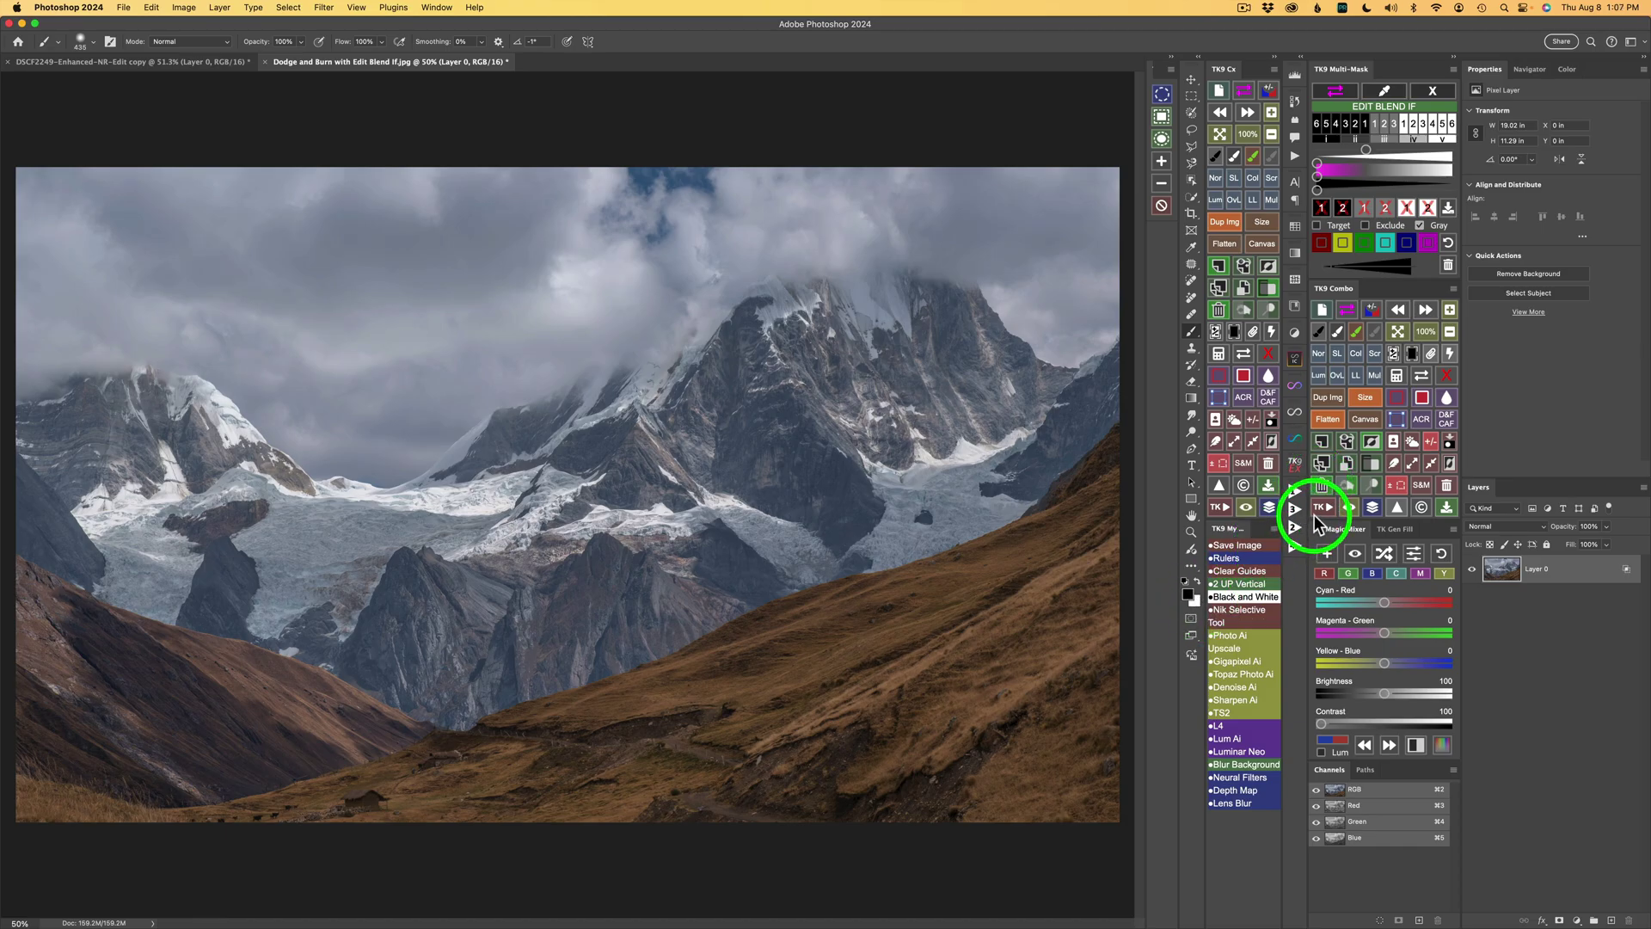
left_click(1350, 468)
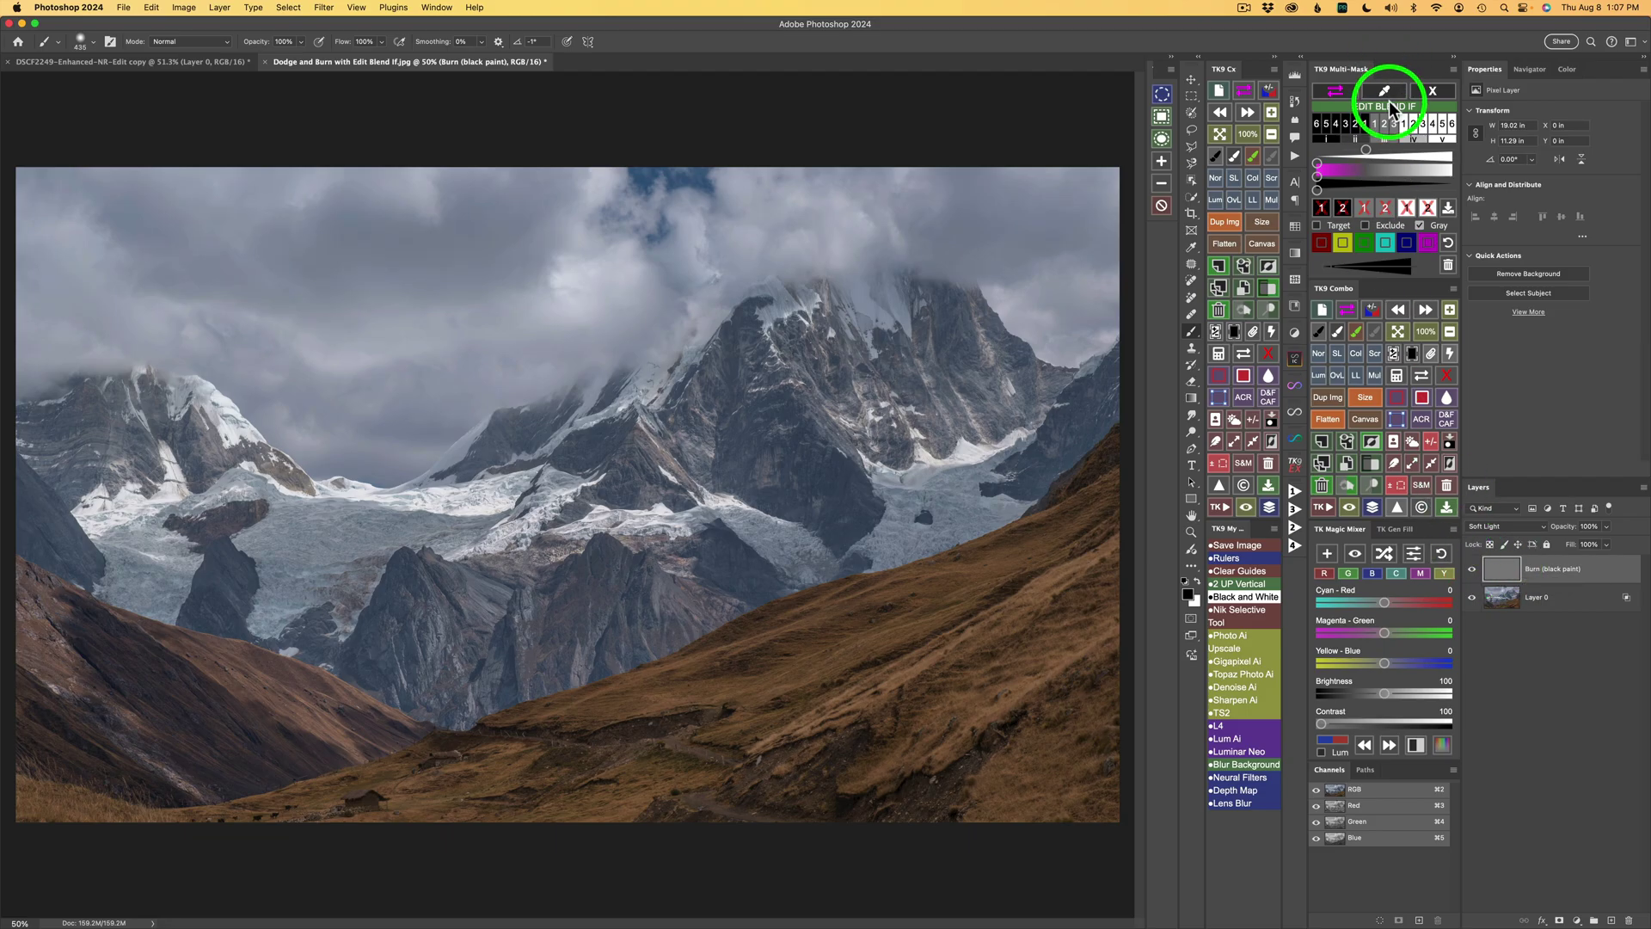
left_click(1440, 93)
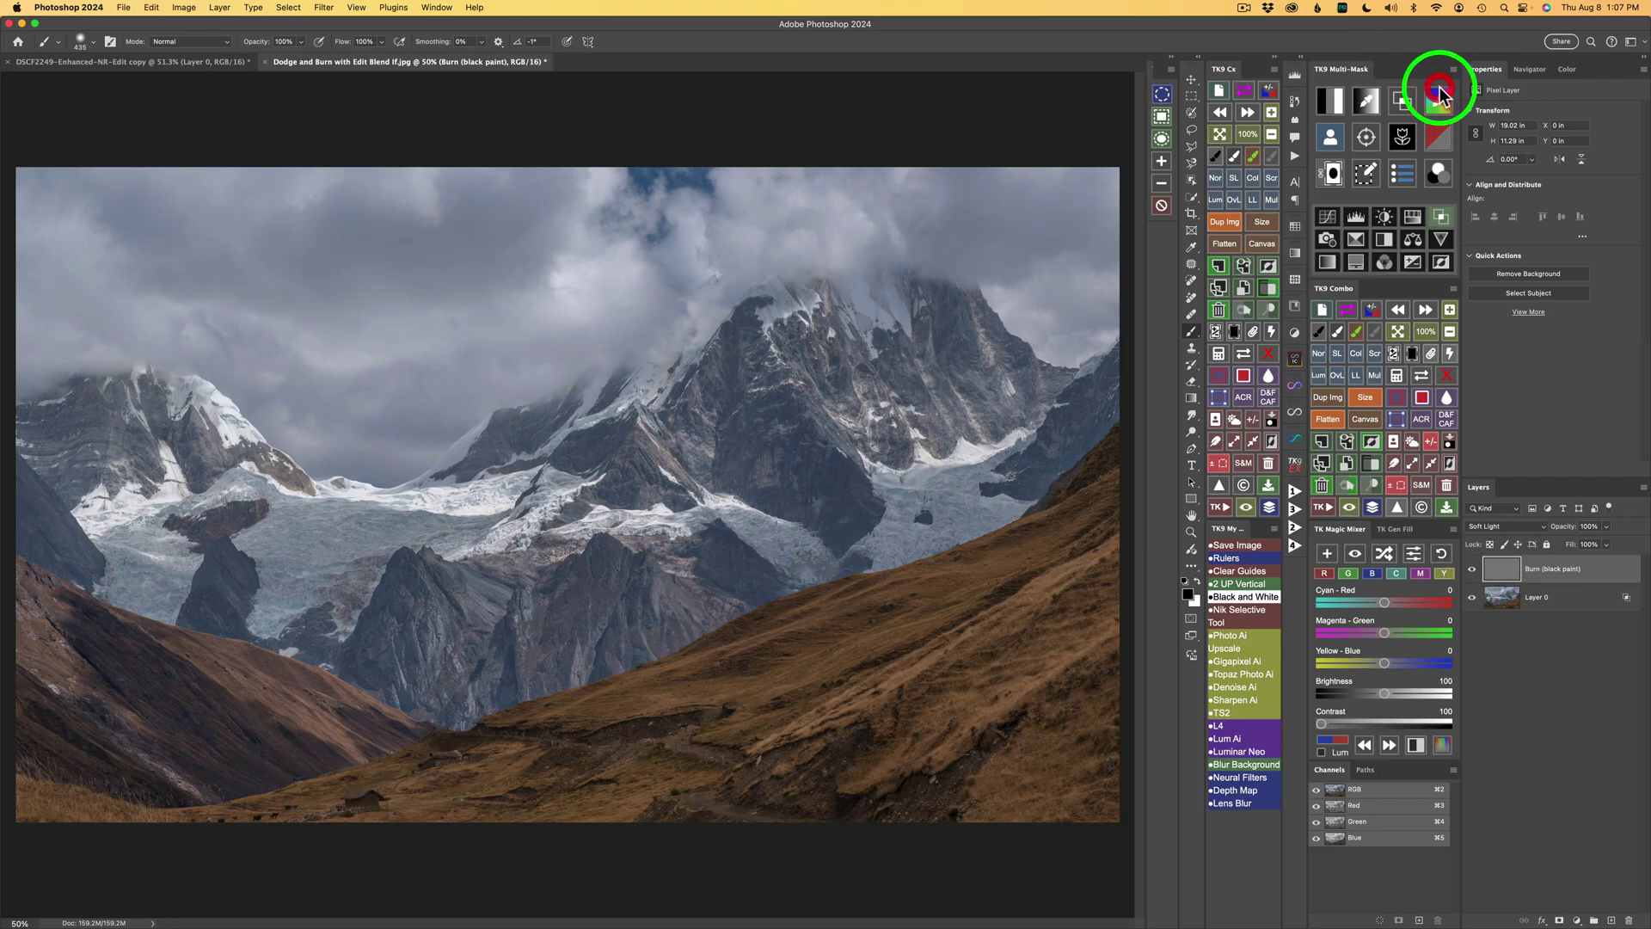
left_click(1443, 215)
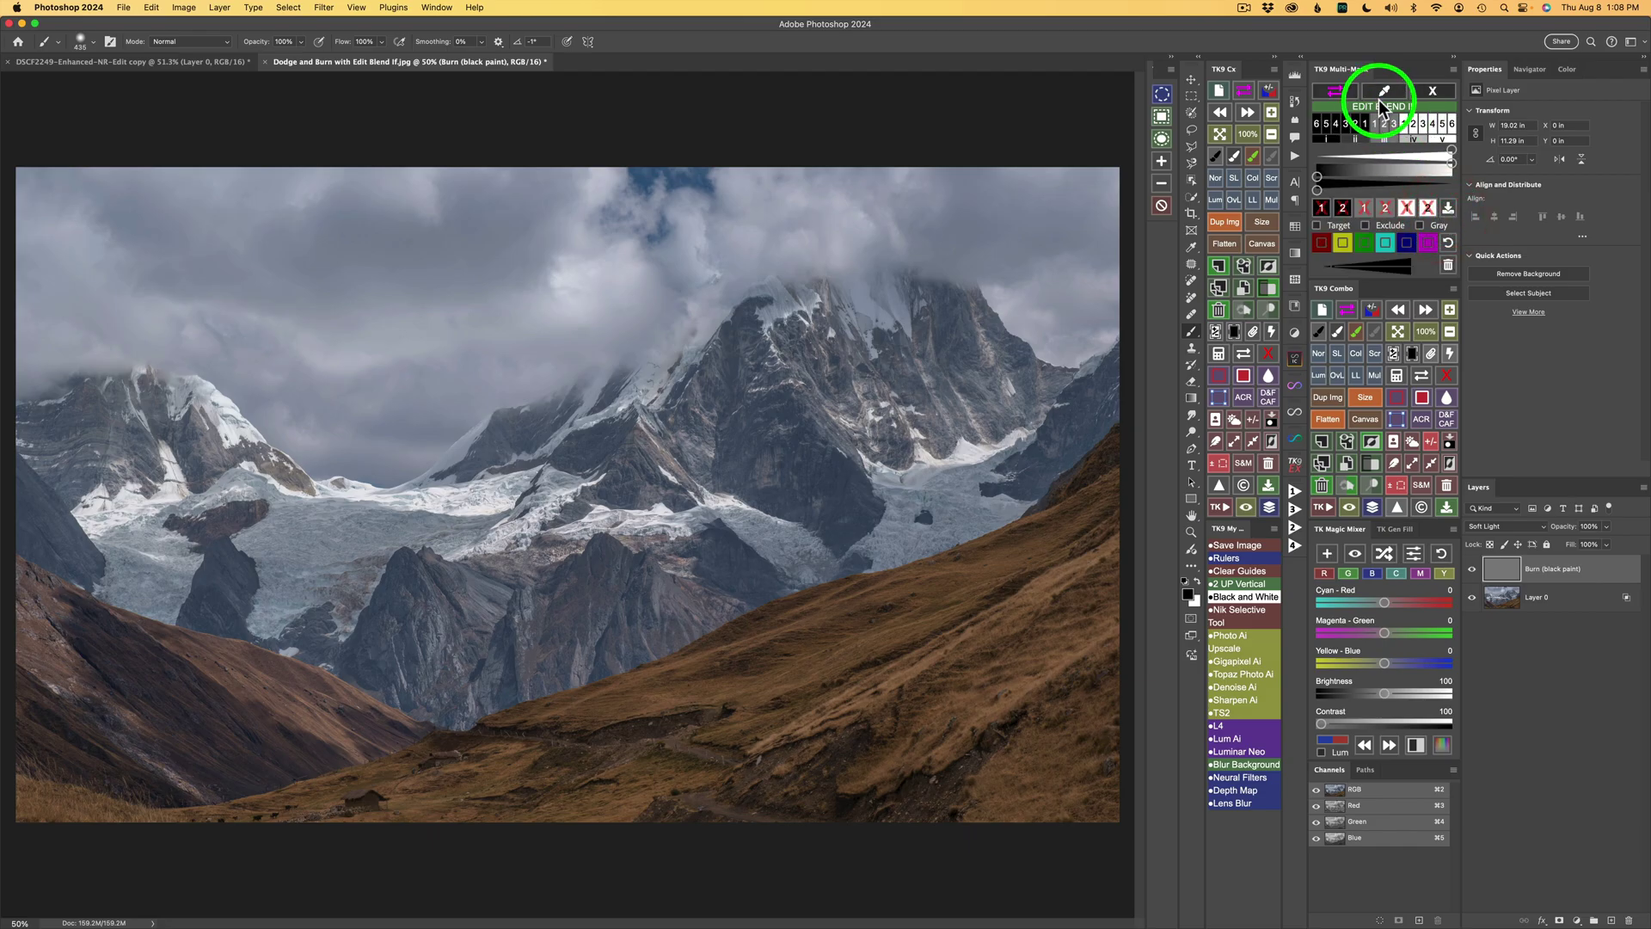
Using the magenta overlay as a guide, narrow the Burn layer's Blend If targeting through Darks 1, 3 and 4 to Darks 5
left_click(1338, 91)
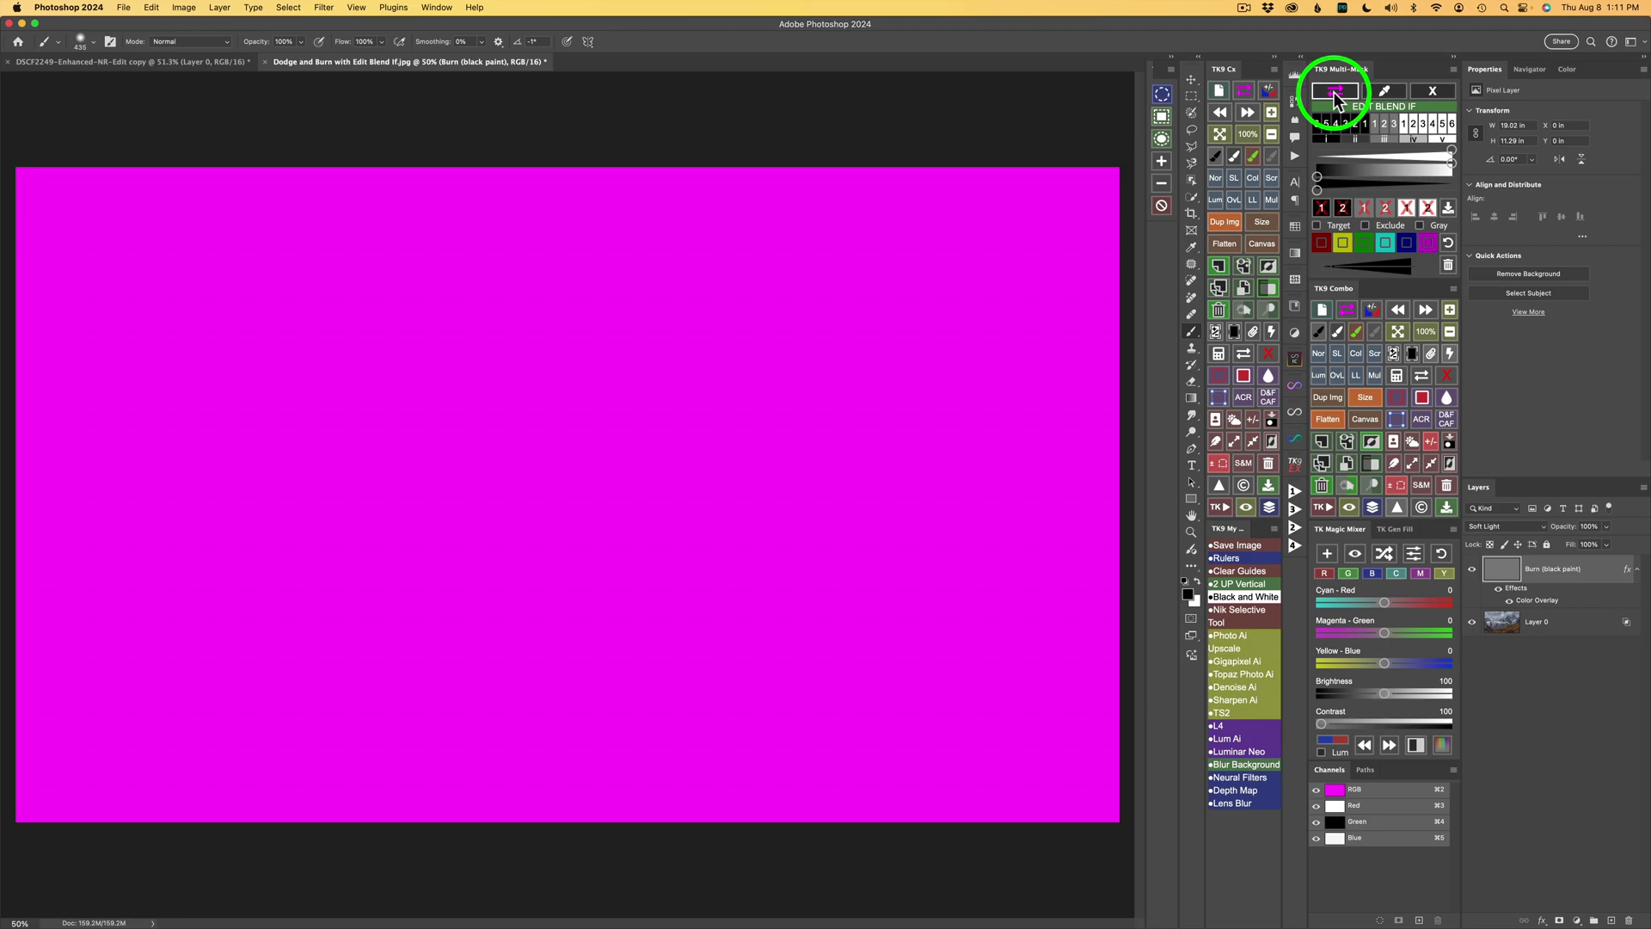
left_click(1365, 124)
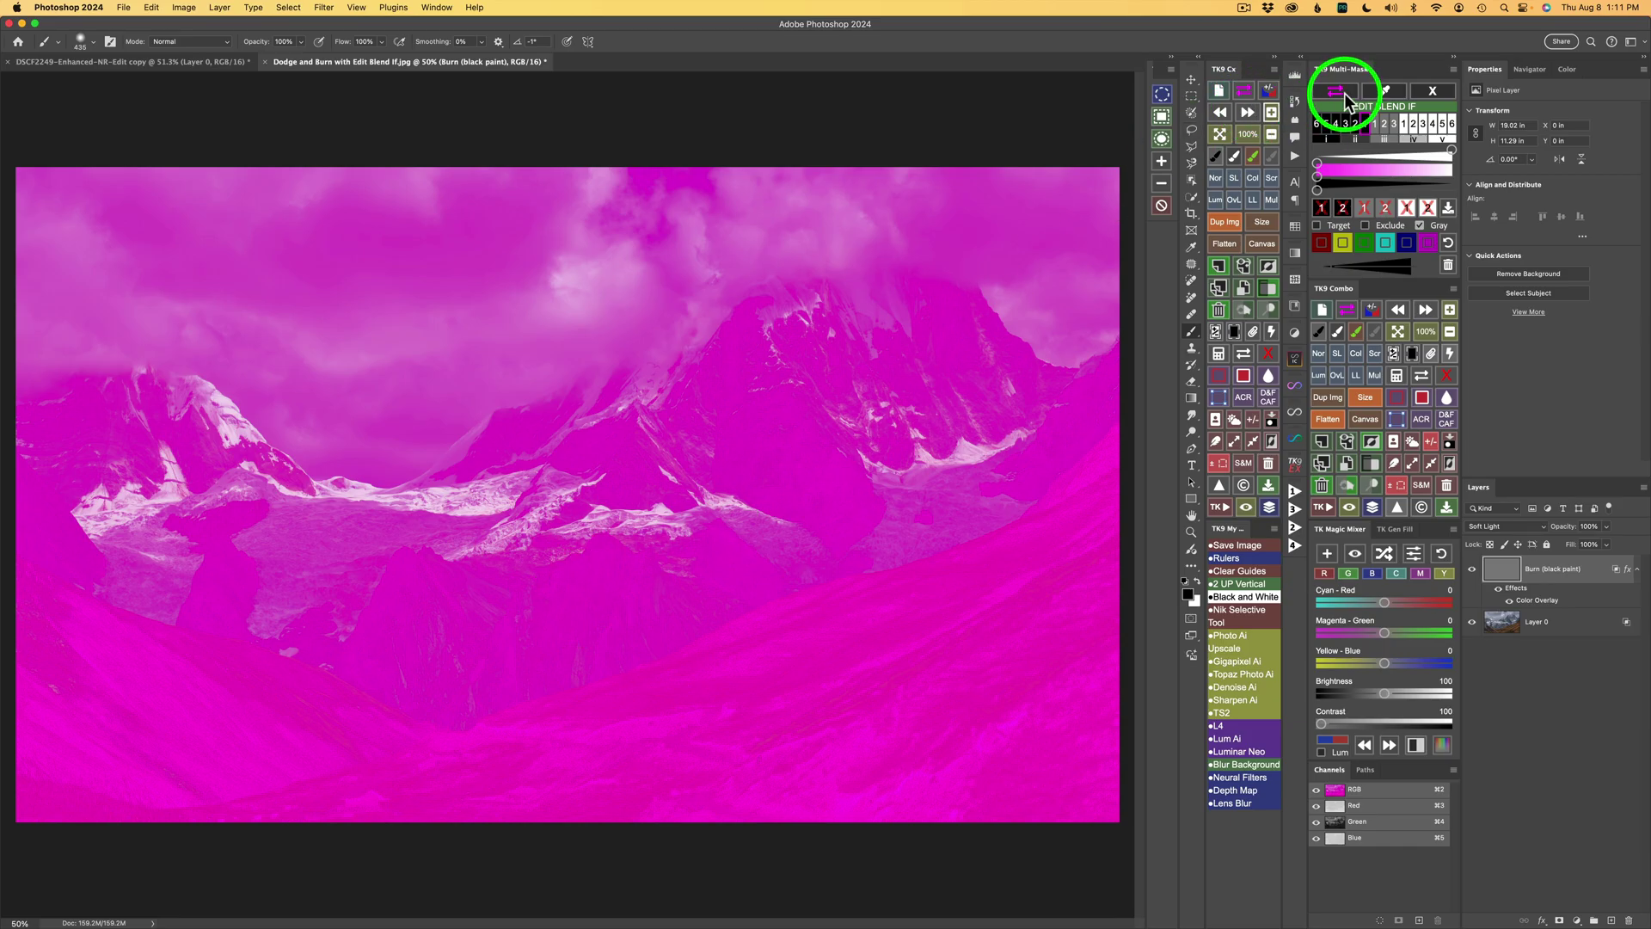
left_click(1347, 124)
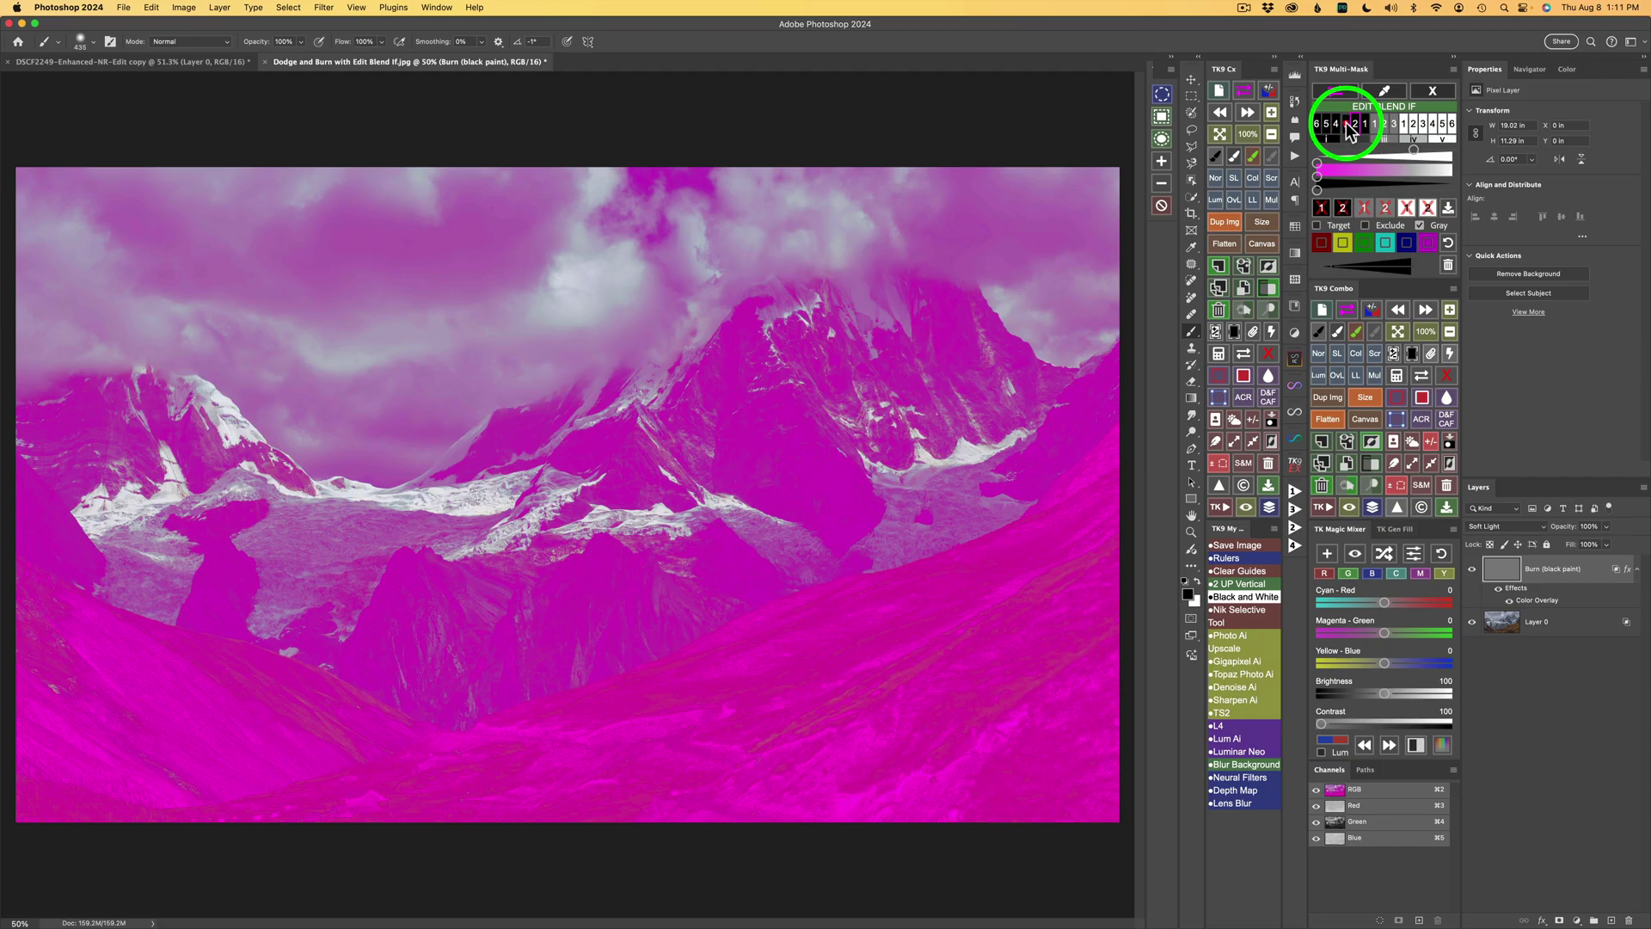
left_click(1337, 127)
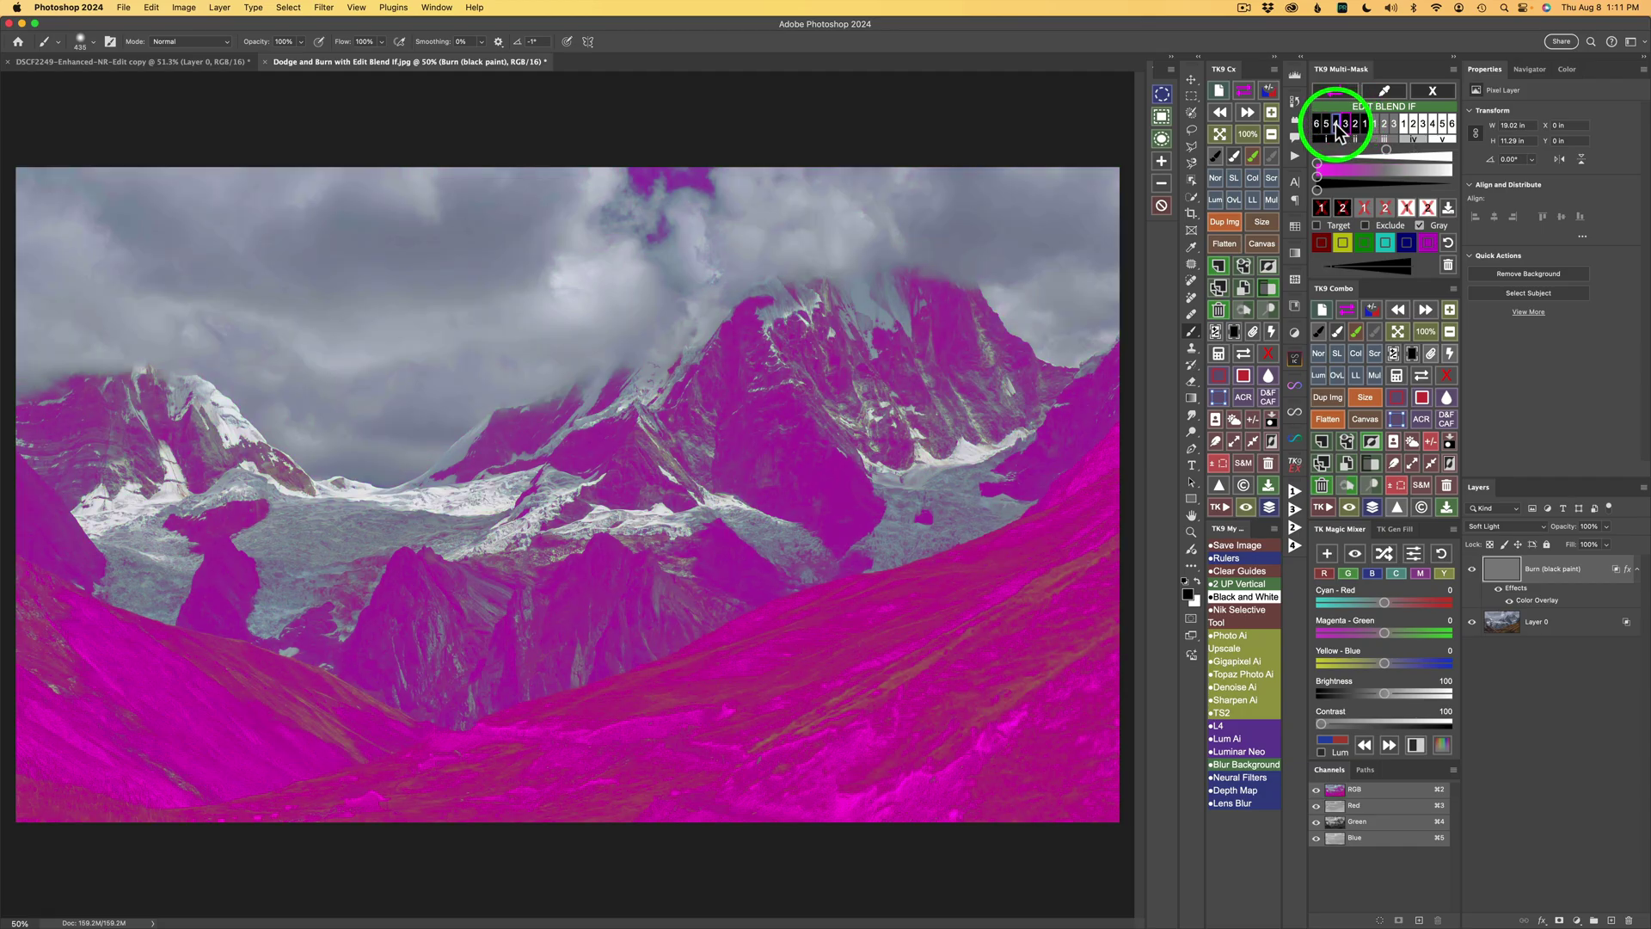
left_click(1328, 128)
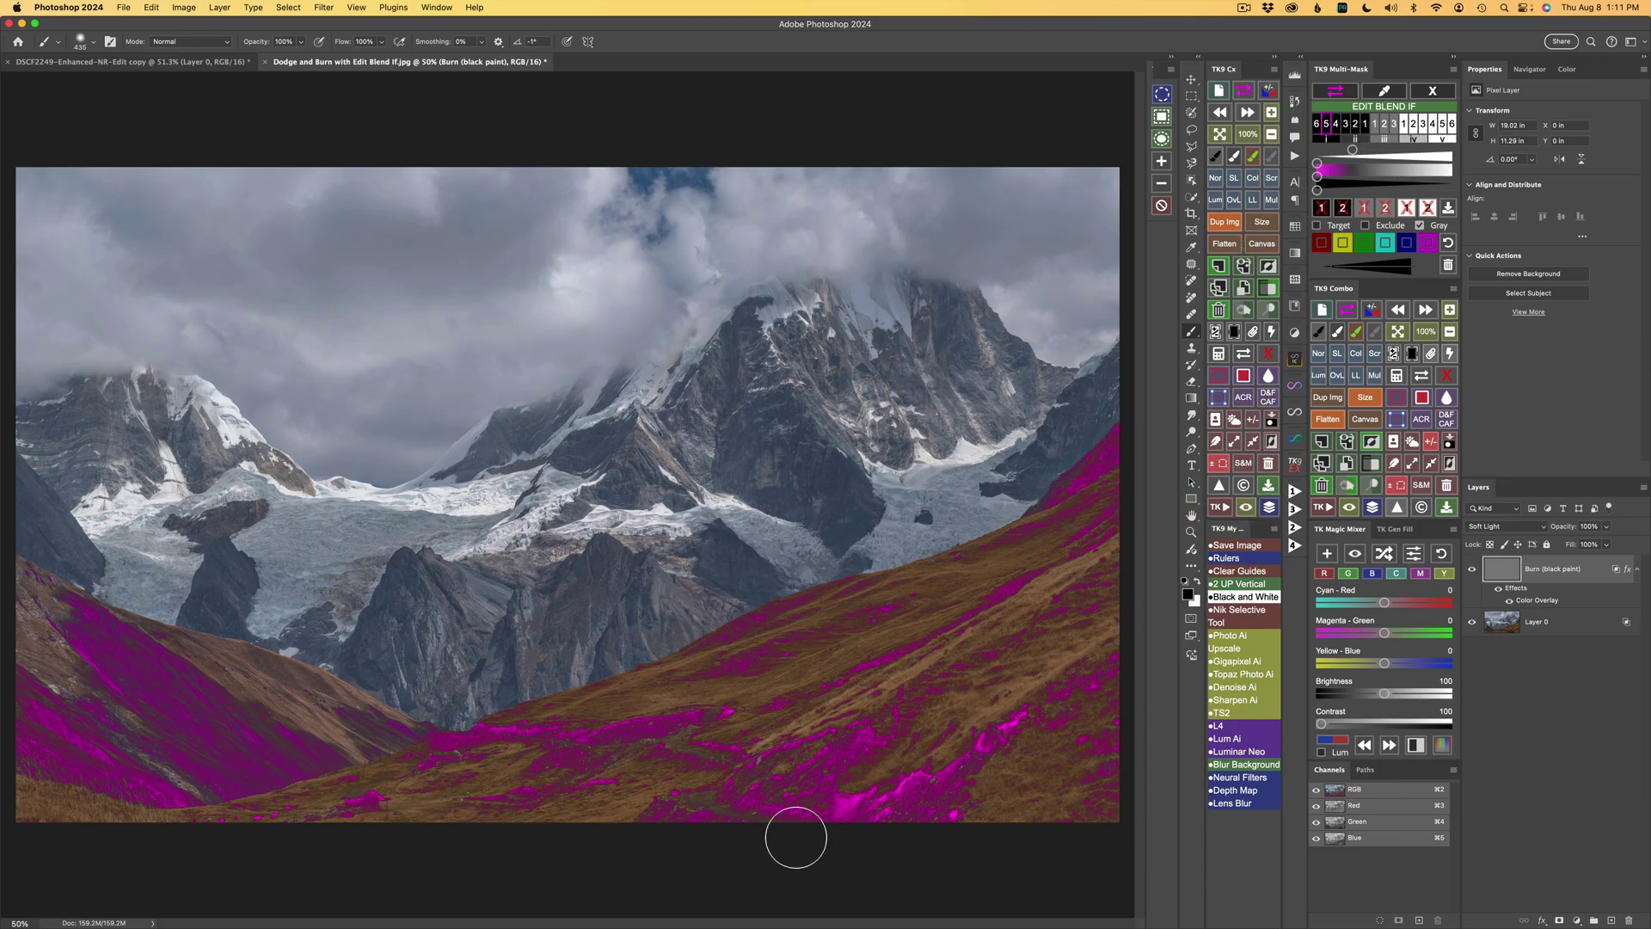
left_click(883, 789)
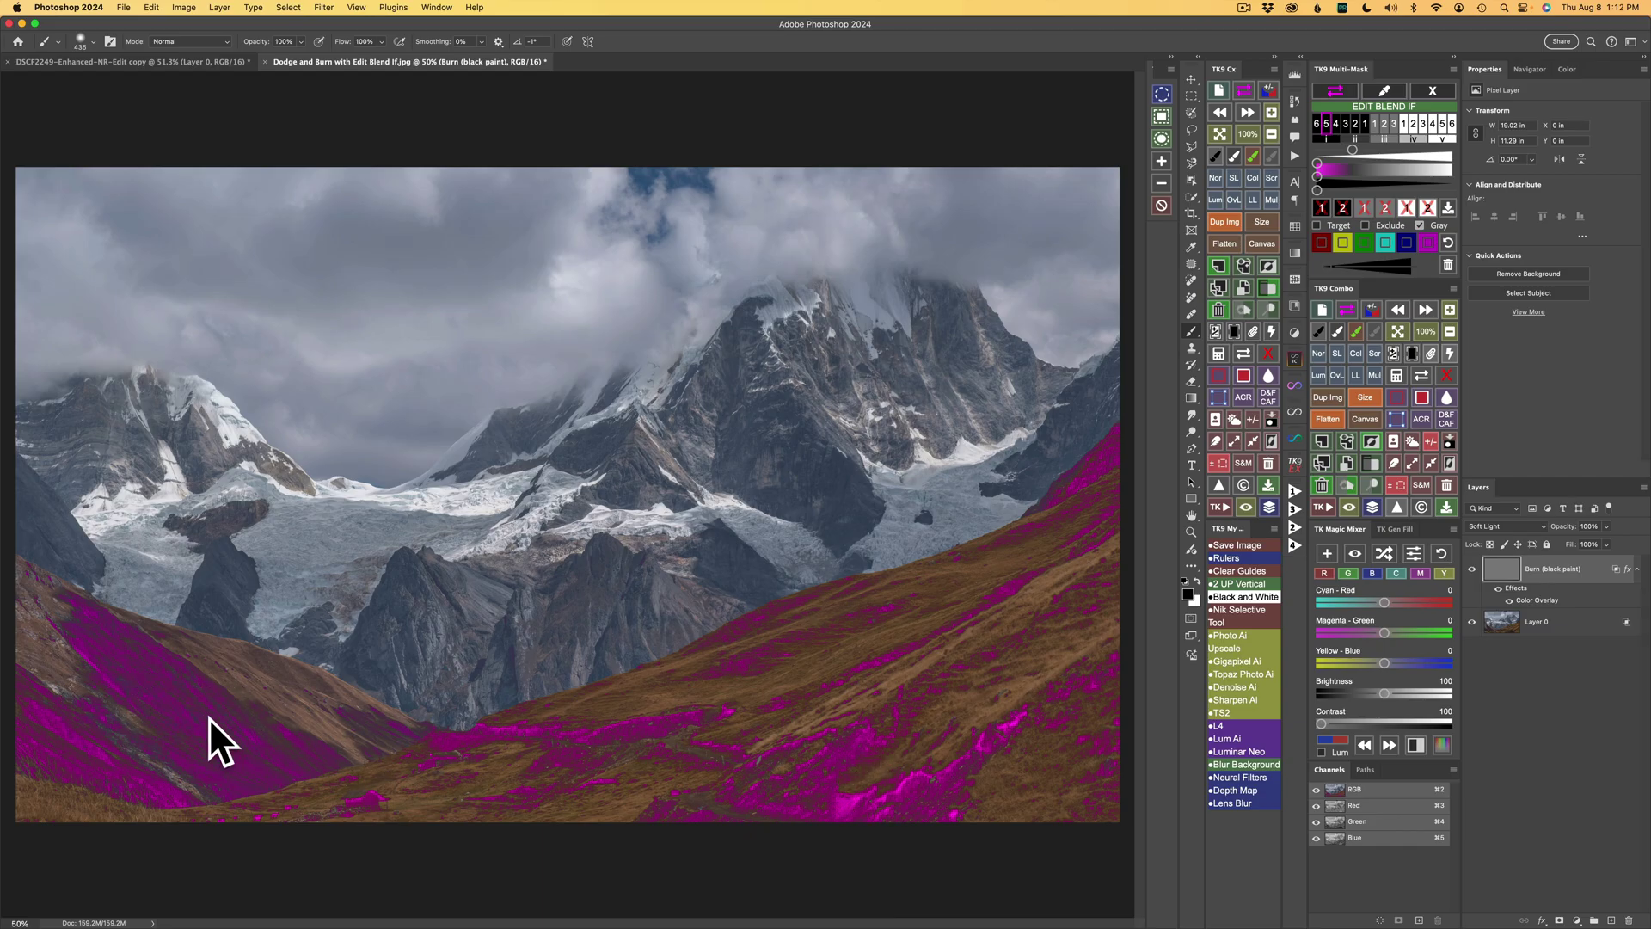
left_click(1336, 91)
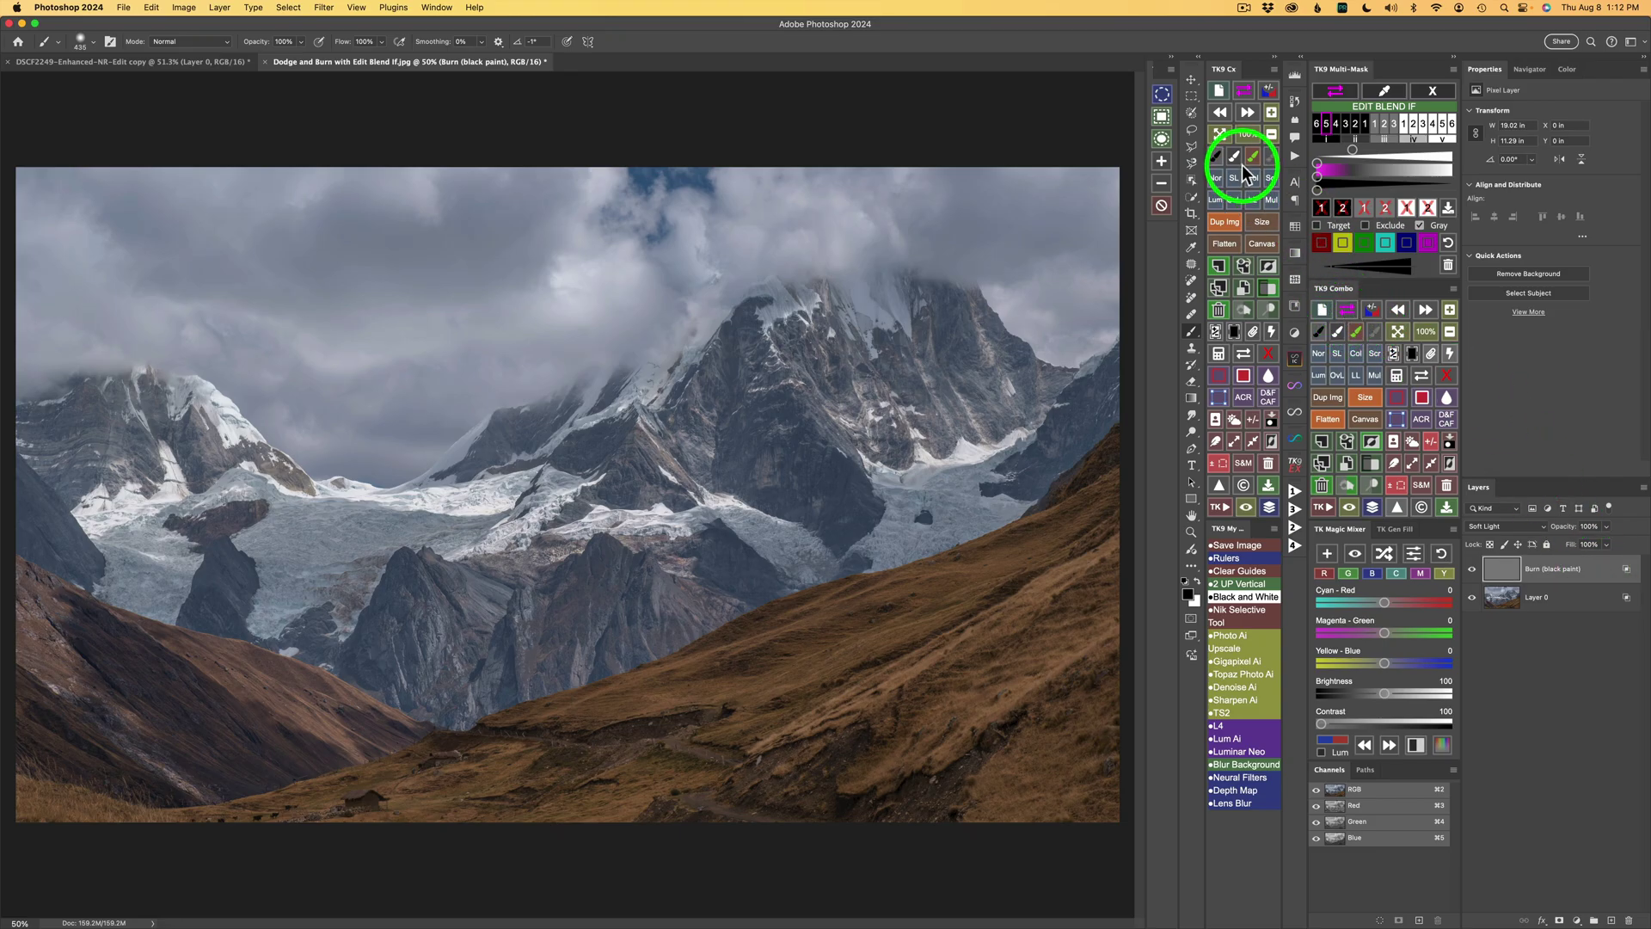
Burn the brown foreground slopes with an enlarged black brush at 50% opacity, and compare the result with the Burn layer hidden and shown
left_click(1348, 309)
left_click(1349, 307)
key("5")
left_click(951, 688, "ctrl+alt")
left_click_drag(951, 688, 1087, 700)
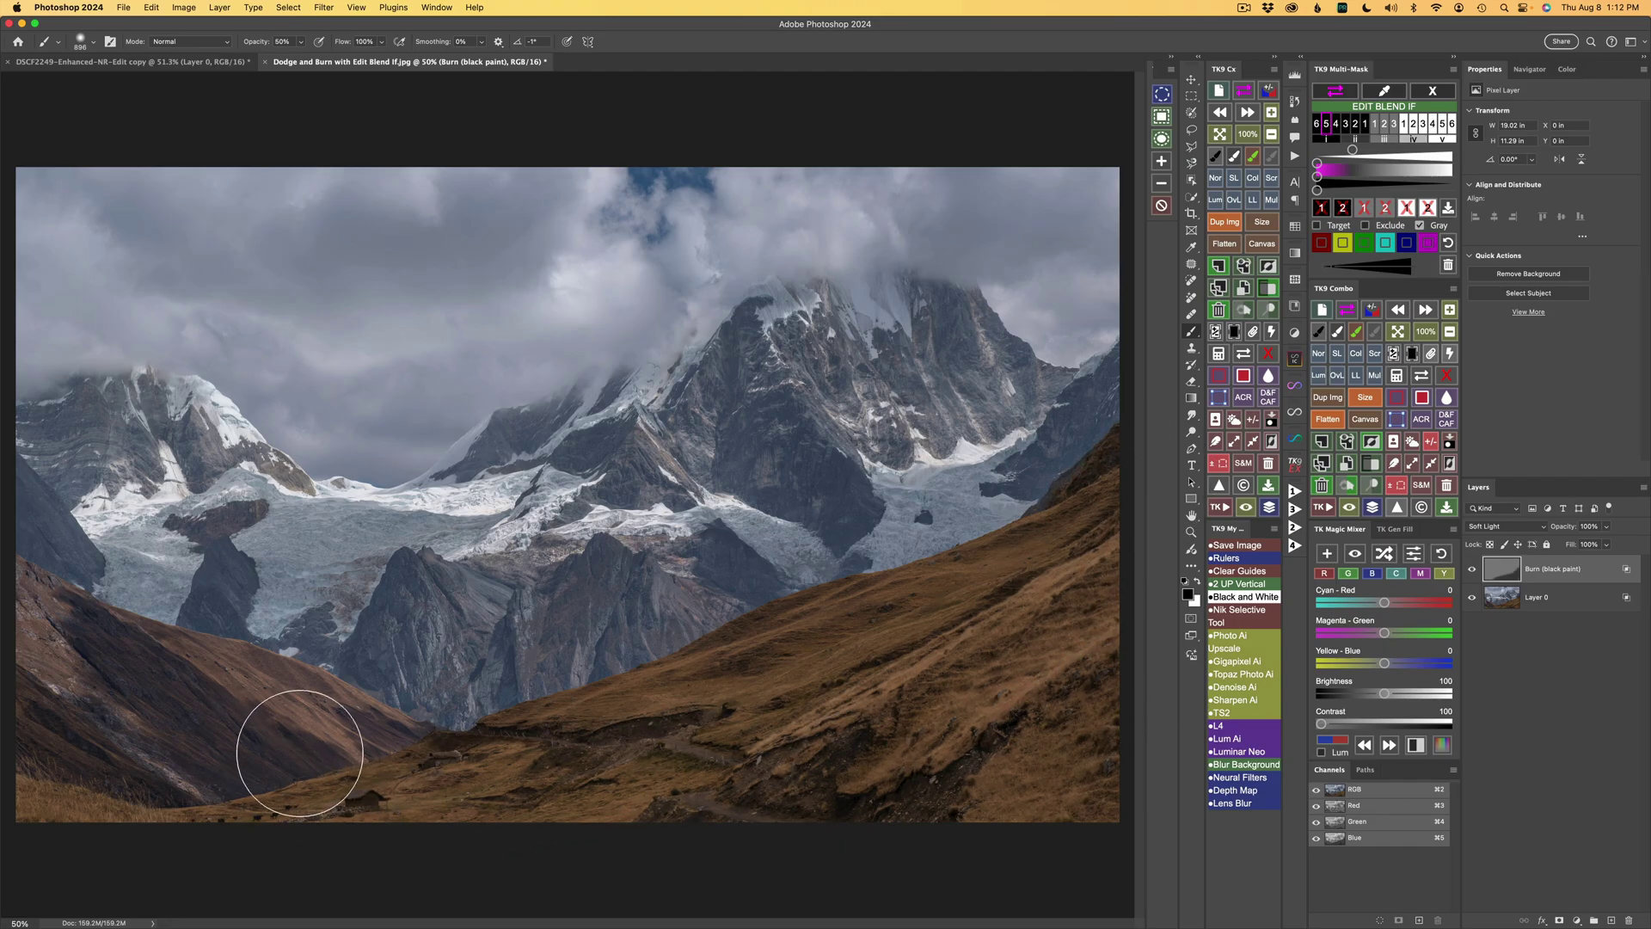
mouse_move(343, 748)
left_mouse_down()
mouse_move(159, 744)
mouse_move(246, 736)
mouse_move(193, 705)
mouse_move(366, 742)
mouse_move(173, 739)
mouse_move(60, 702)
mouse_move(175, 728)
mouse_move(140, 749)
left_mouse_up()
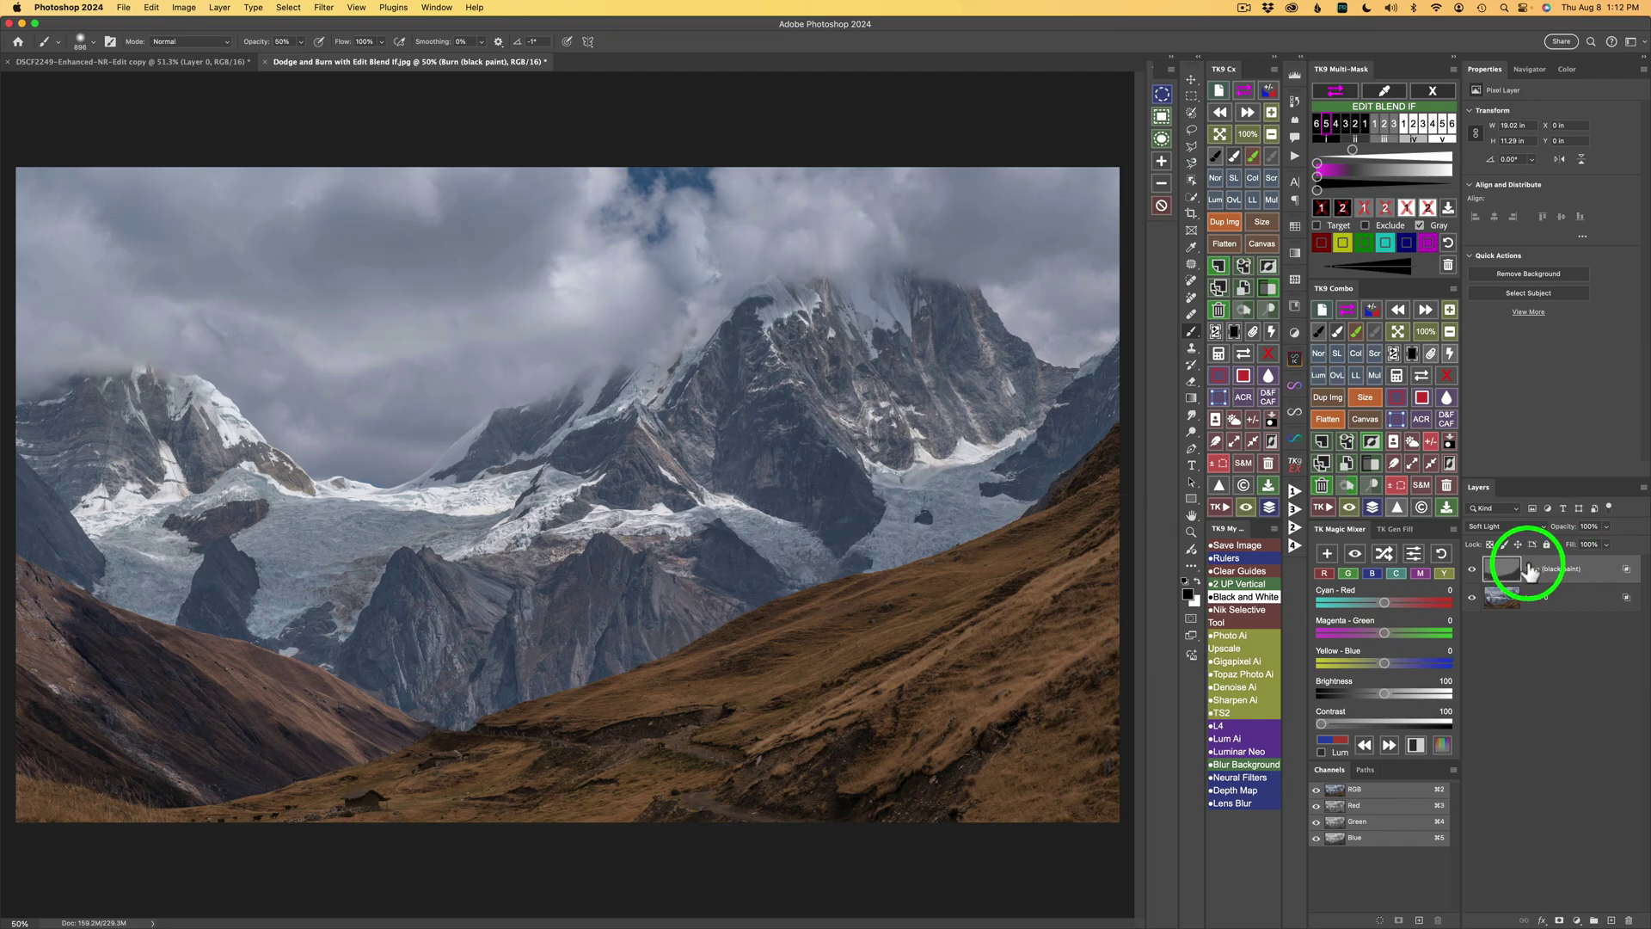
left_click(1472, 570)
left_click(1472, 571)
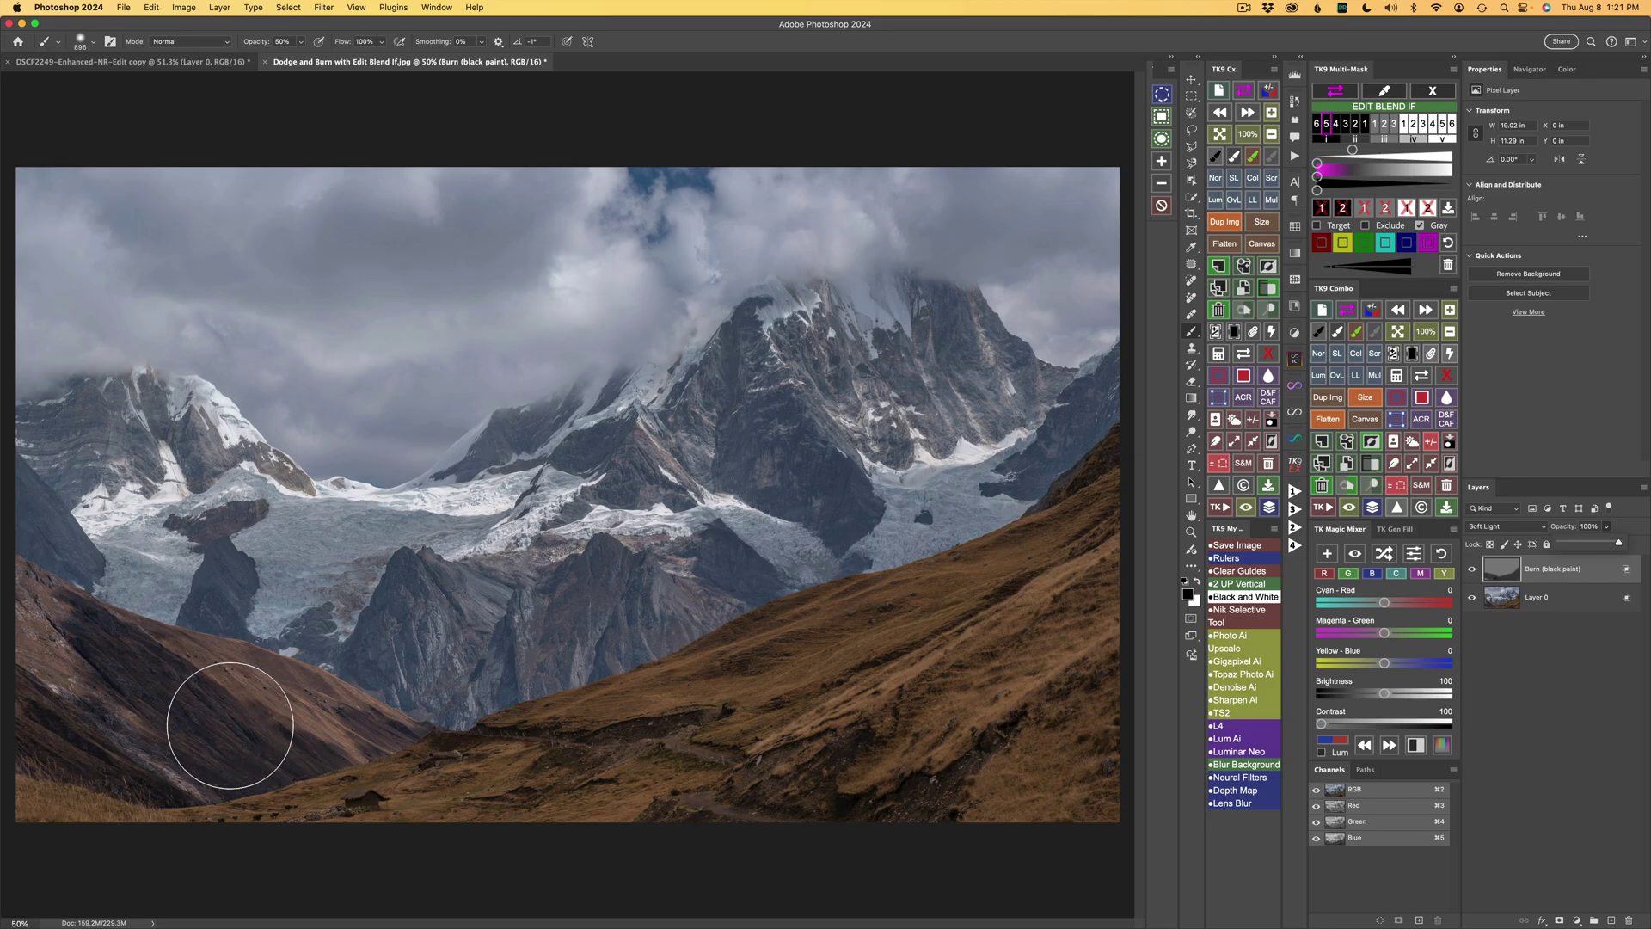
Soften the burn on the dark slope beside the valley with a 50% gray brush at 10% opacity, and compare the result
left_click(1374, 330)
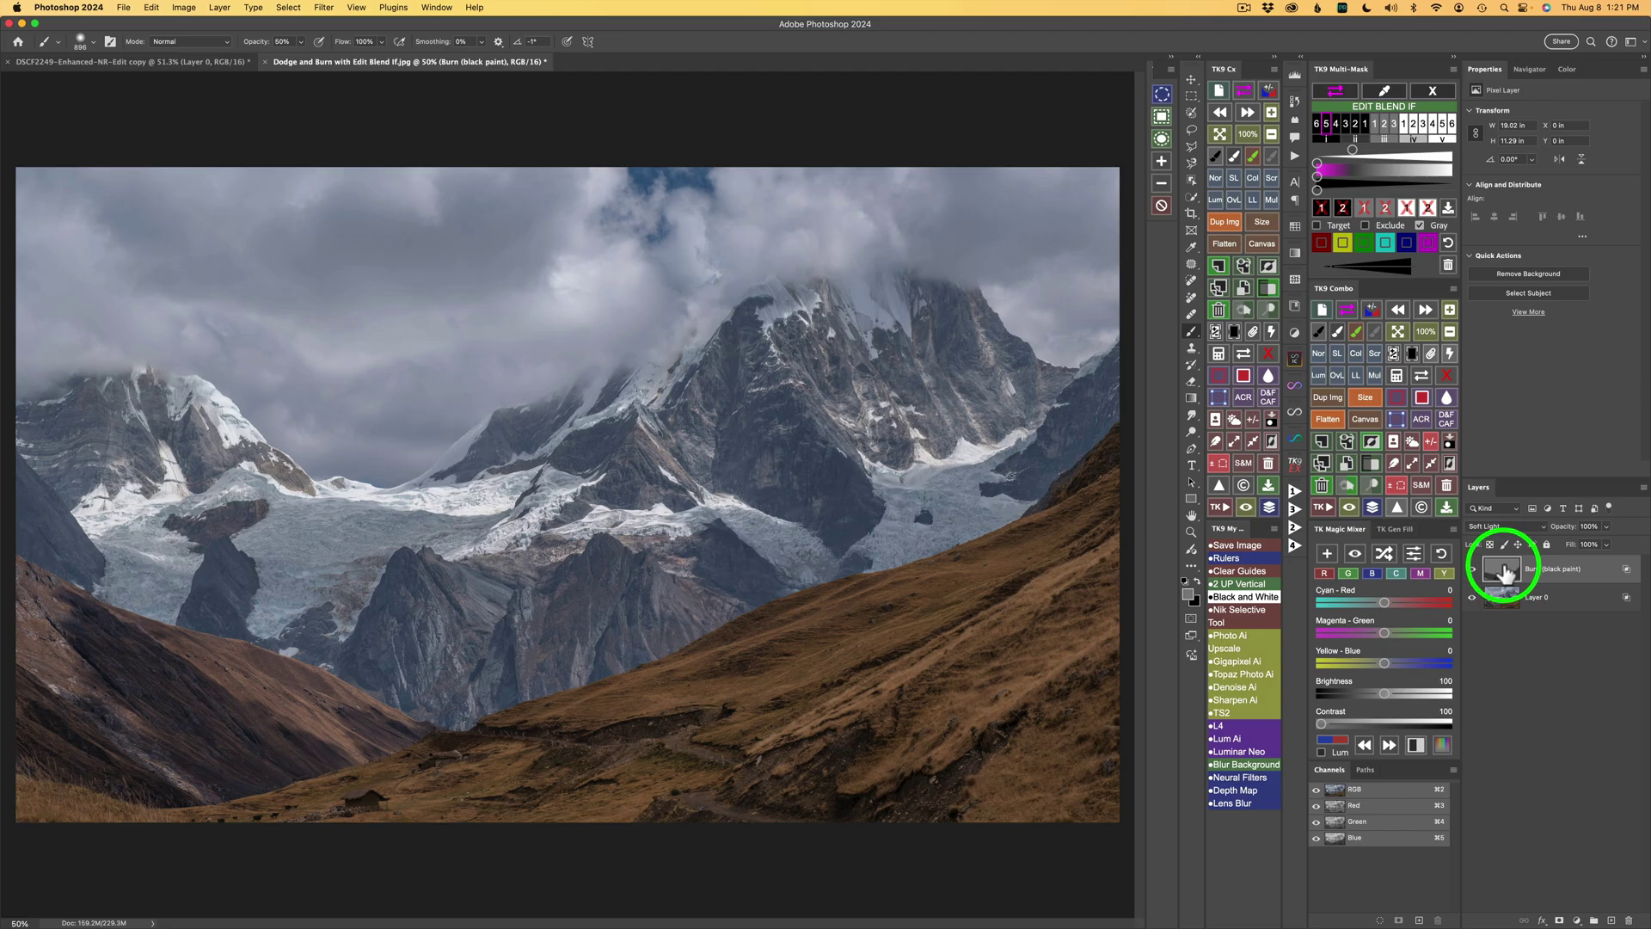
left_click_drag(1505, 581, 1479, 519)
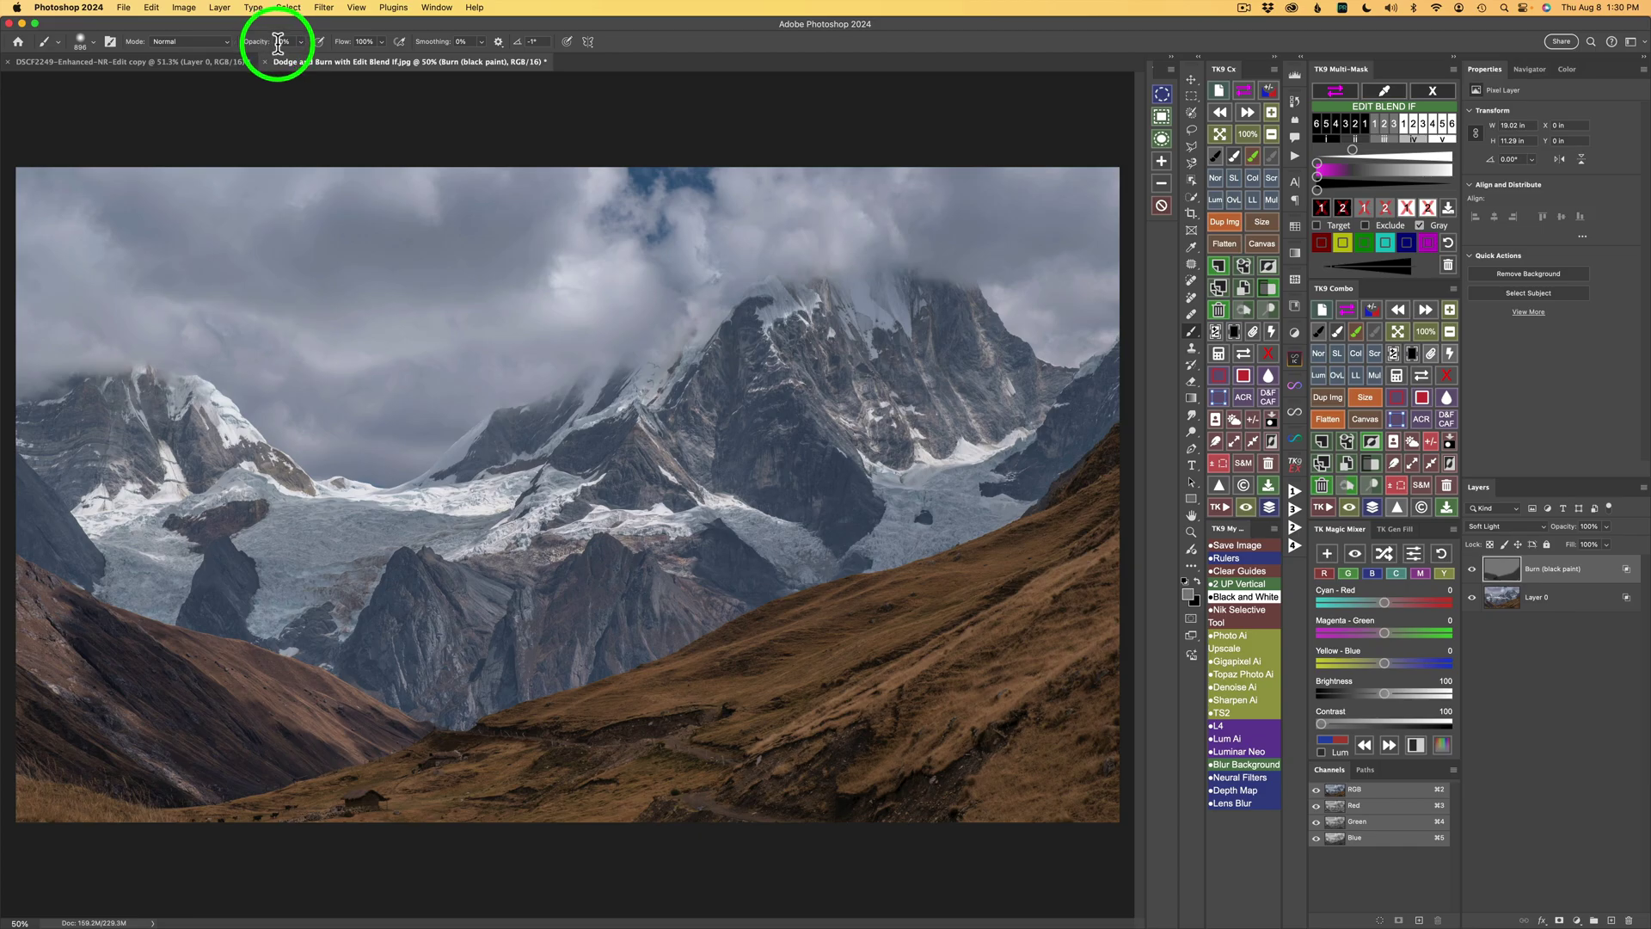
key("1")
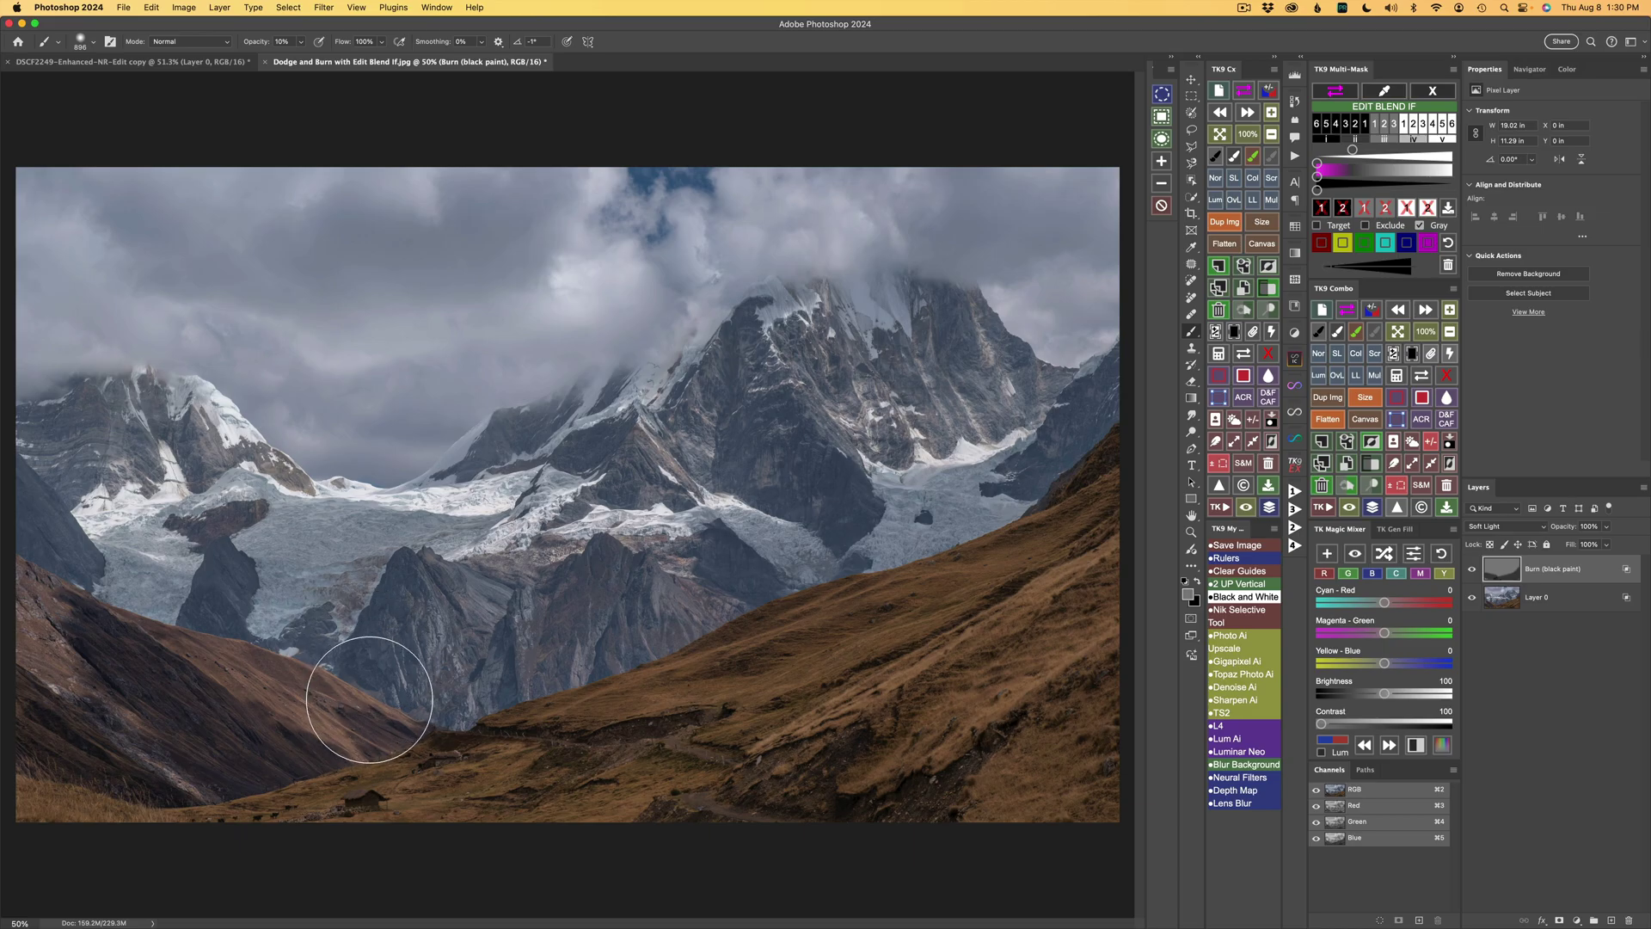
mouse_move(354, 712)
left_mouse_down()
mouse_move(369, 682)
mouse_move(258, 722)
mouse_move(88, 651)
left_mouse_up()
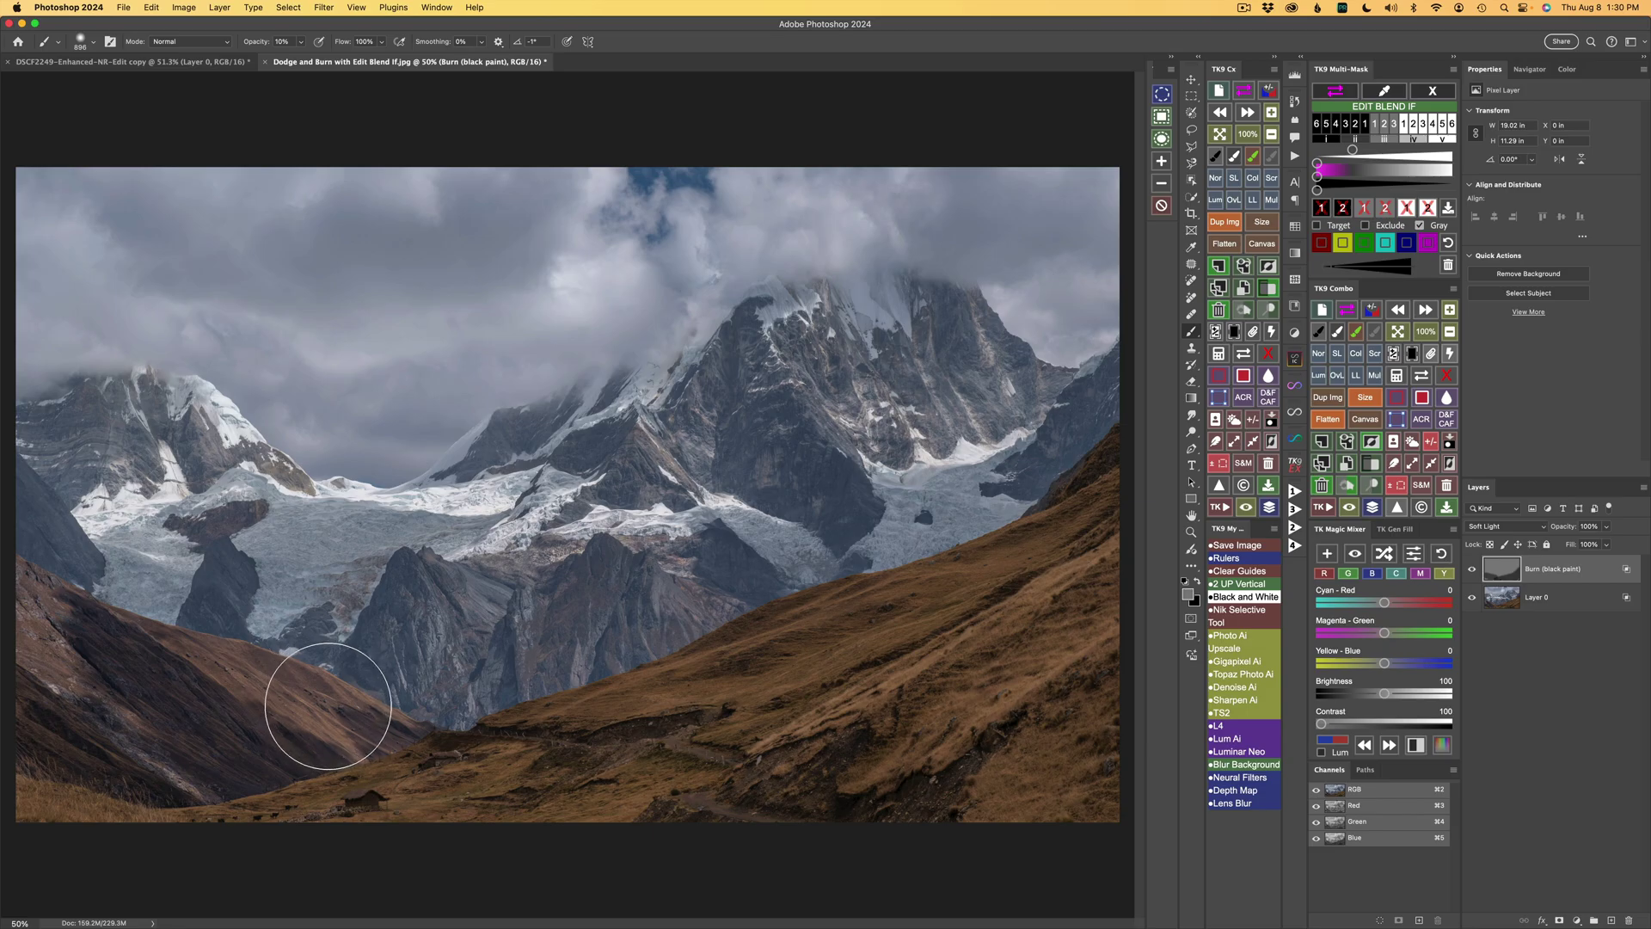
left_click(1472, 569)
left_click(1386, 589)
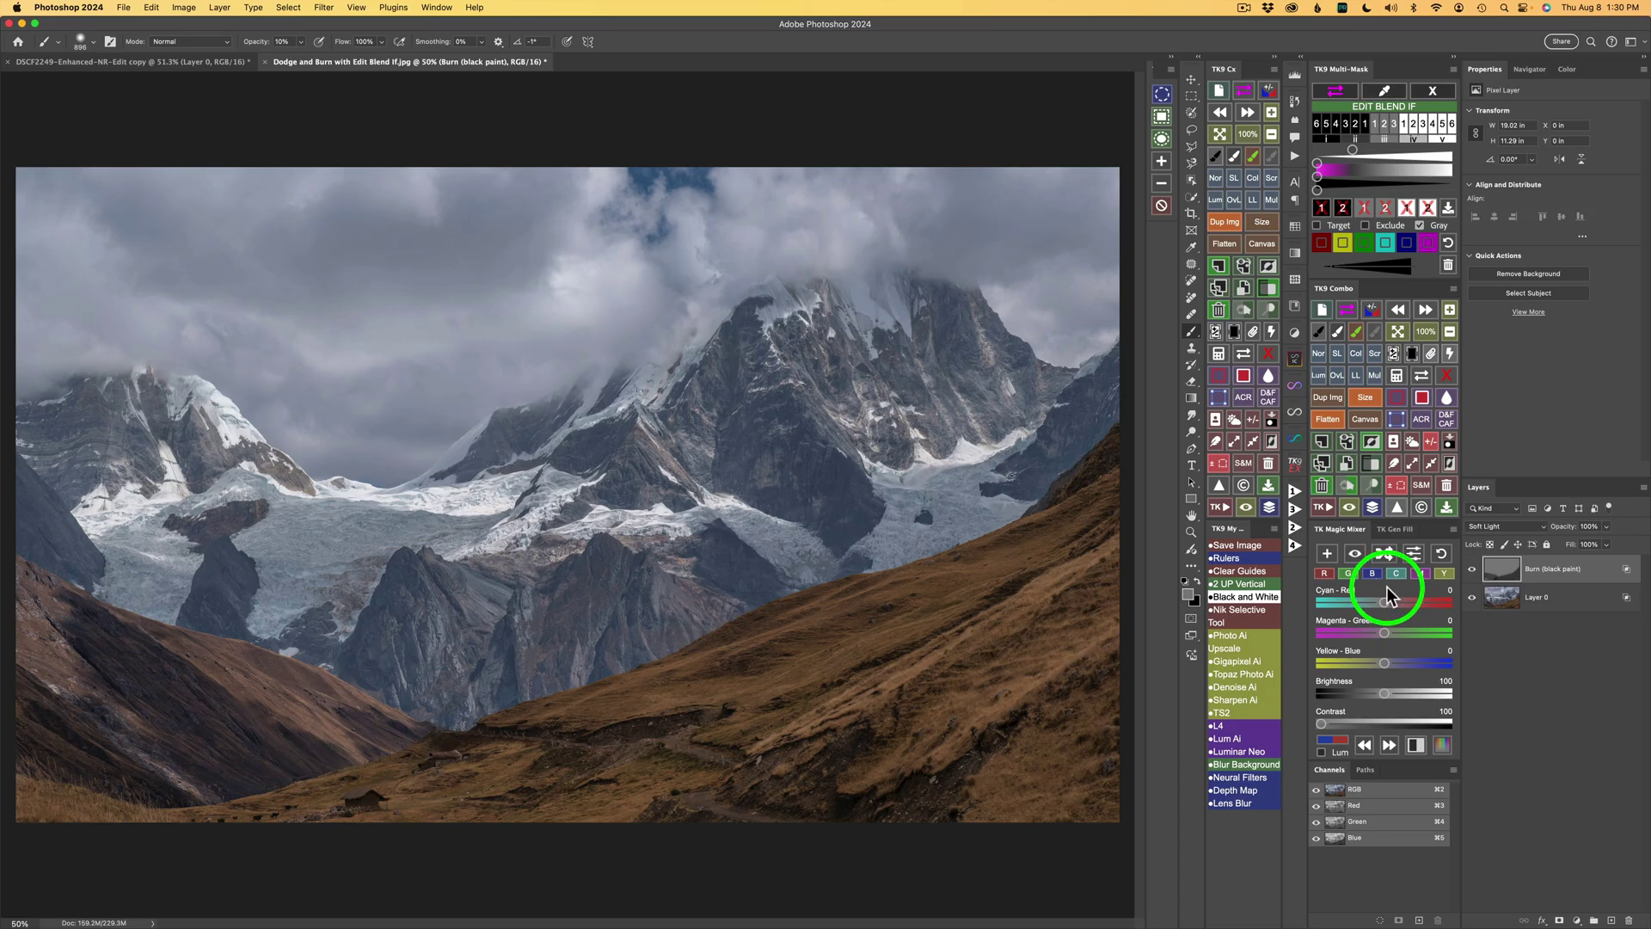
left_click(1471, 575)
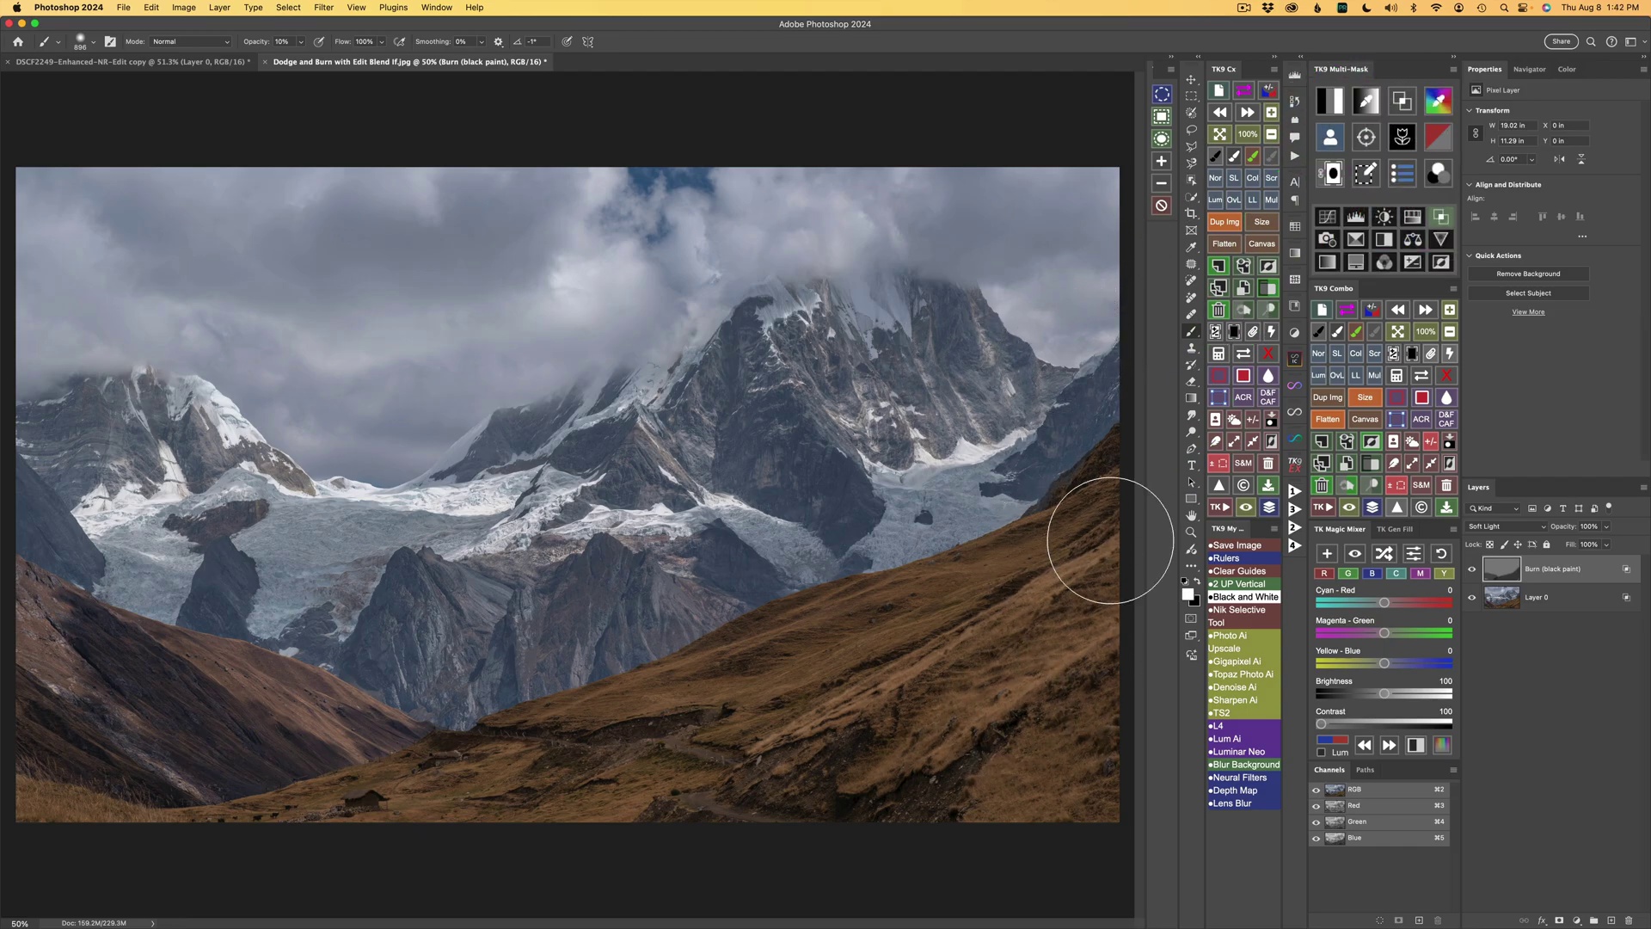
Create a Dodge (white paint) layer in Overlay mode above the Burn layer
left_click(1391, 488)
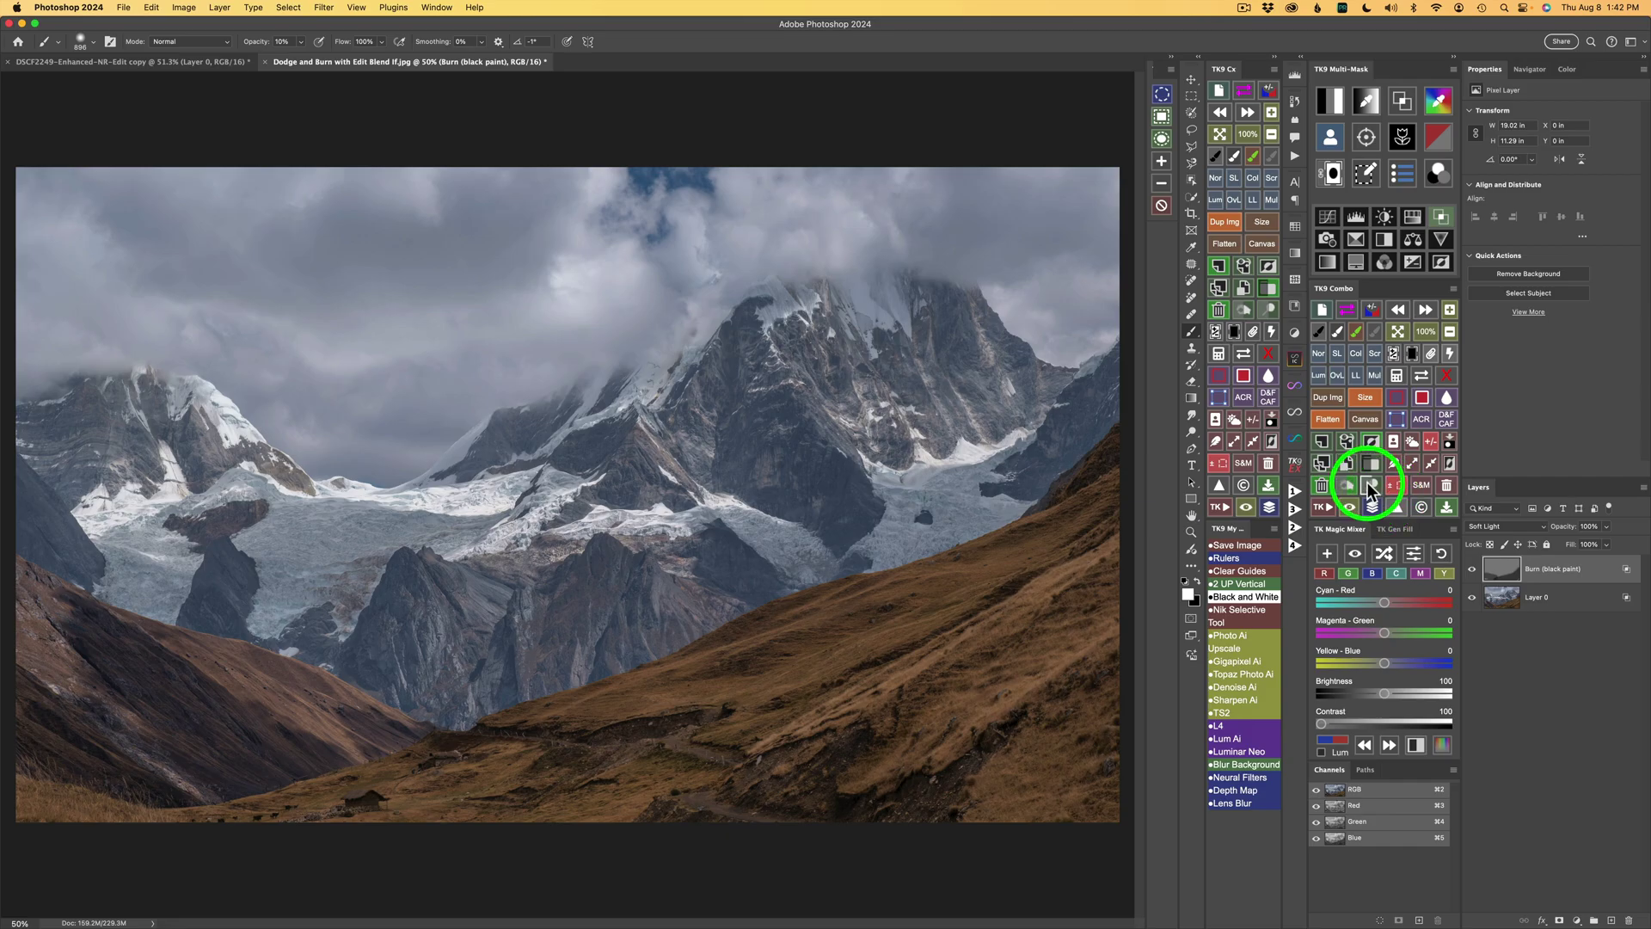
left_click(1501, 569)
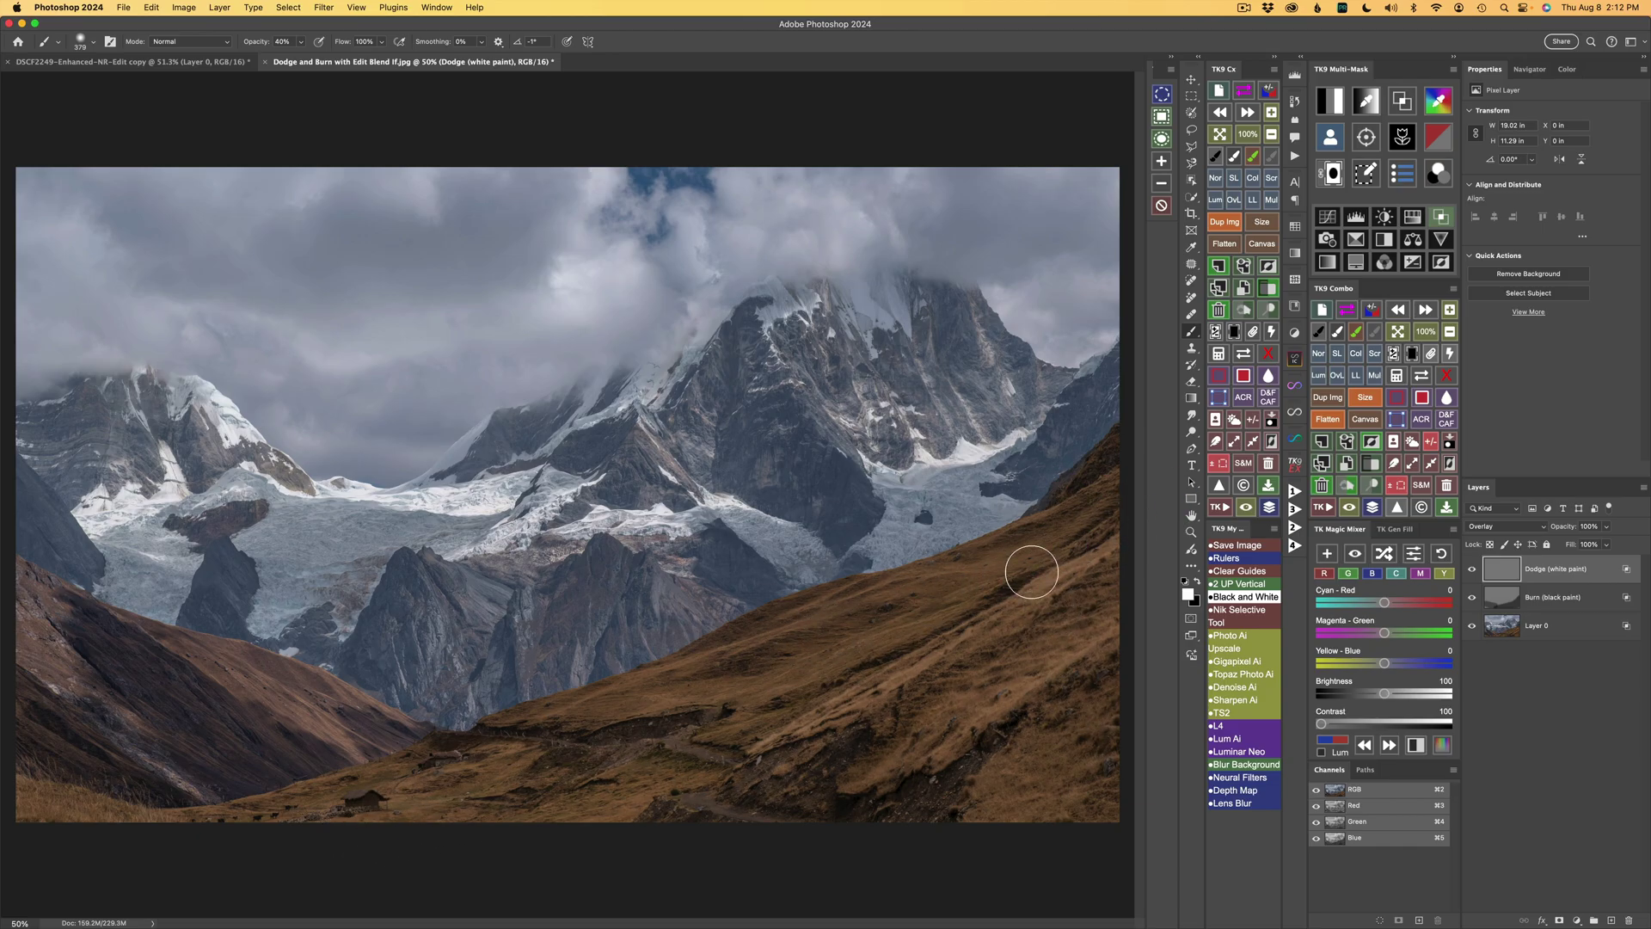
left_click(1499, 569)
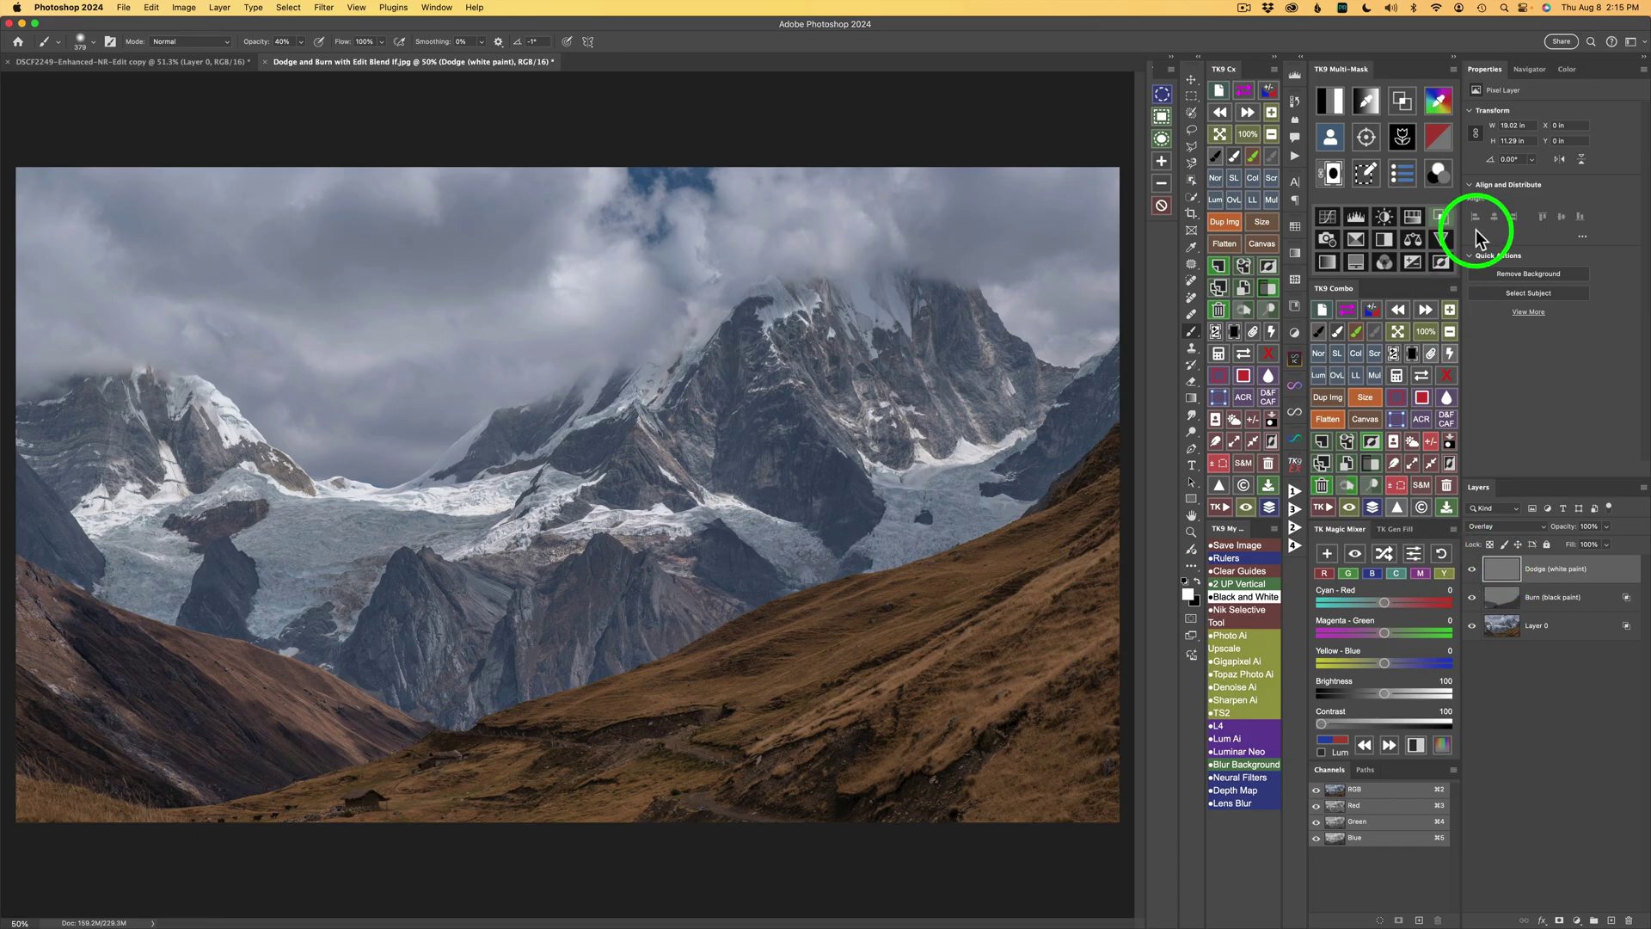
Open Edit Blend If for the Dodge layer and turn on the magenta overlay that marks its targeted tones
left_click(1442, 216)
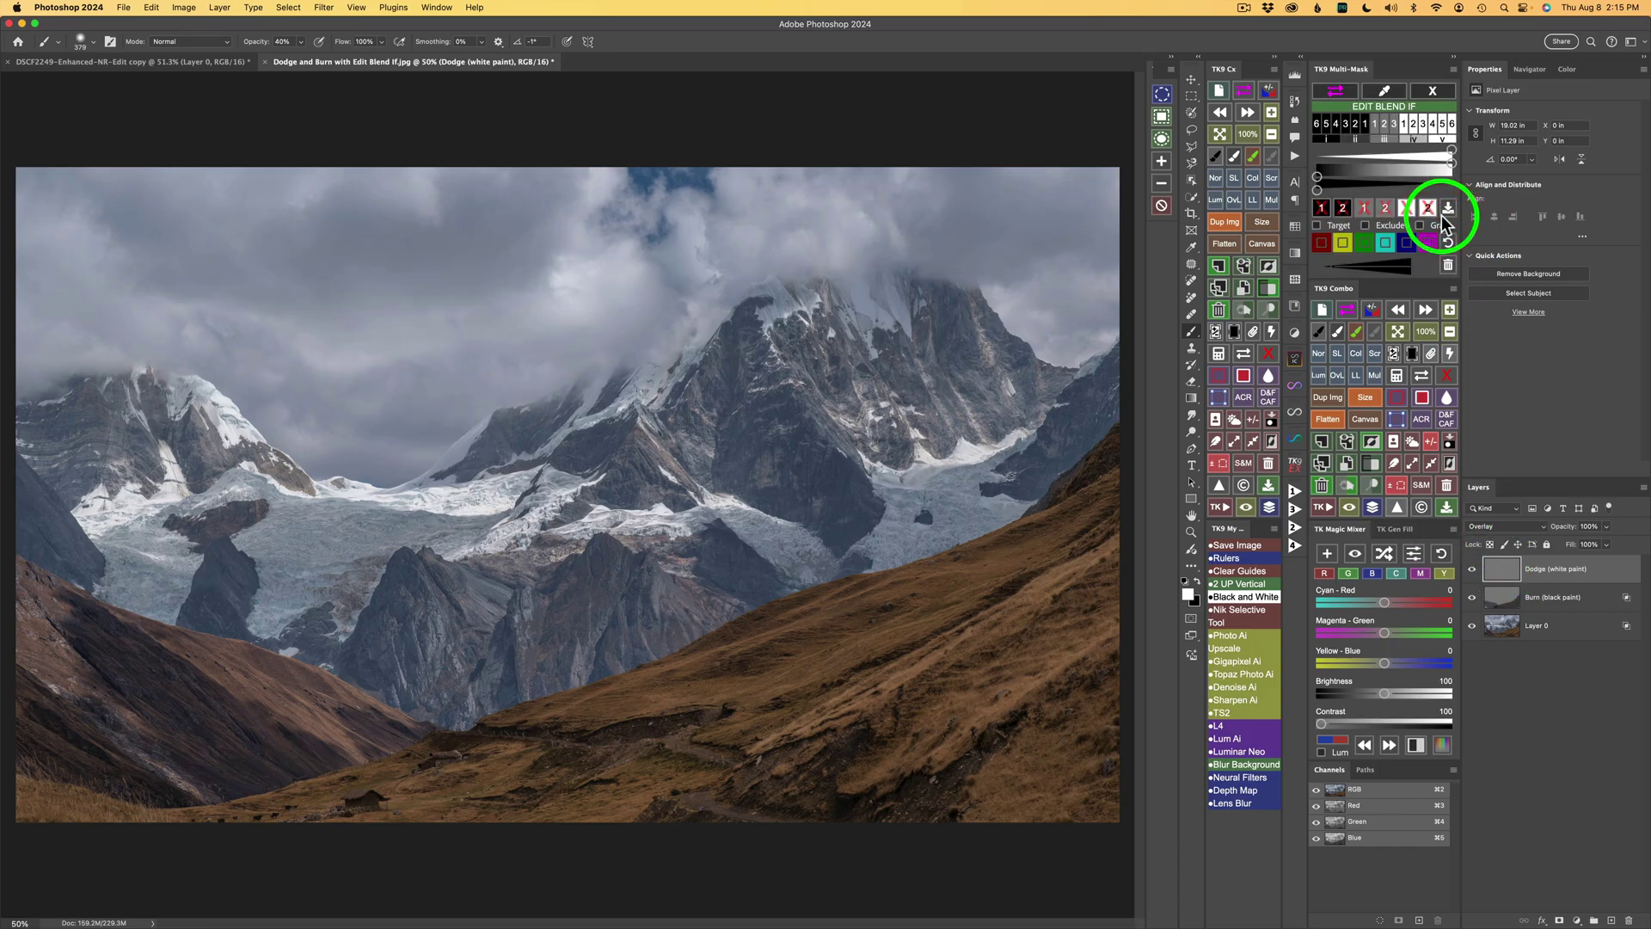
left_click(1402, 128)
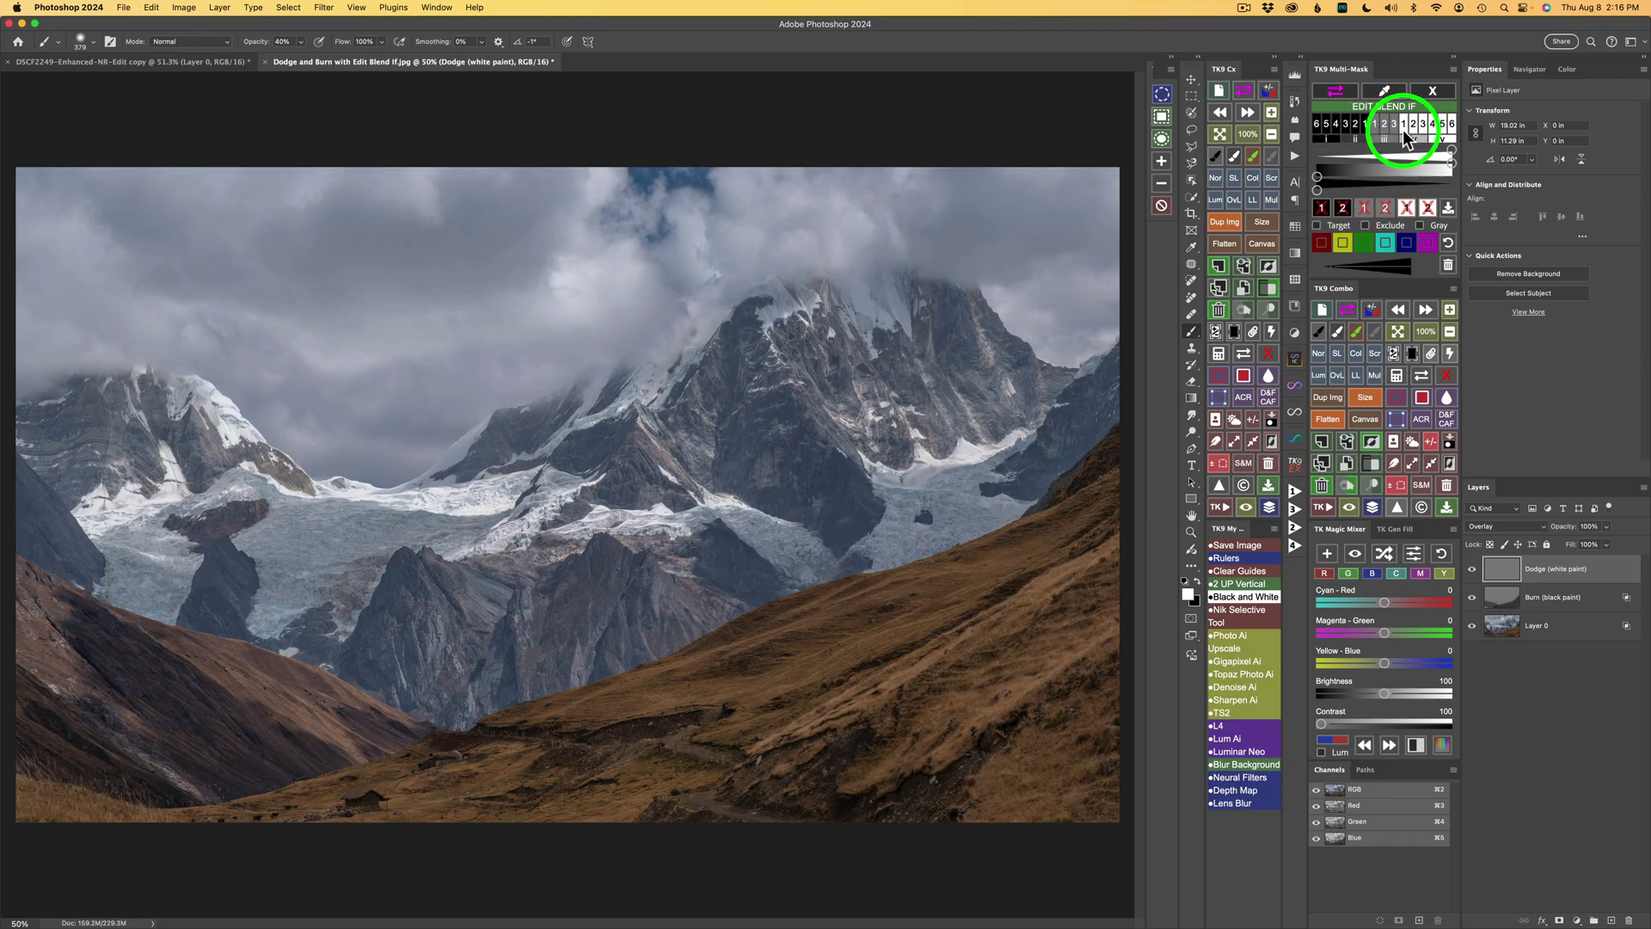
left_click(1402, 163)
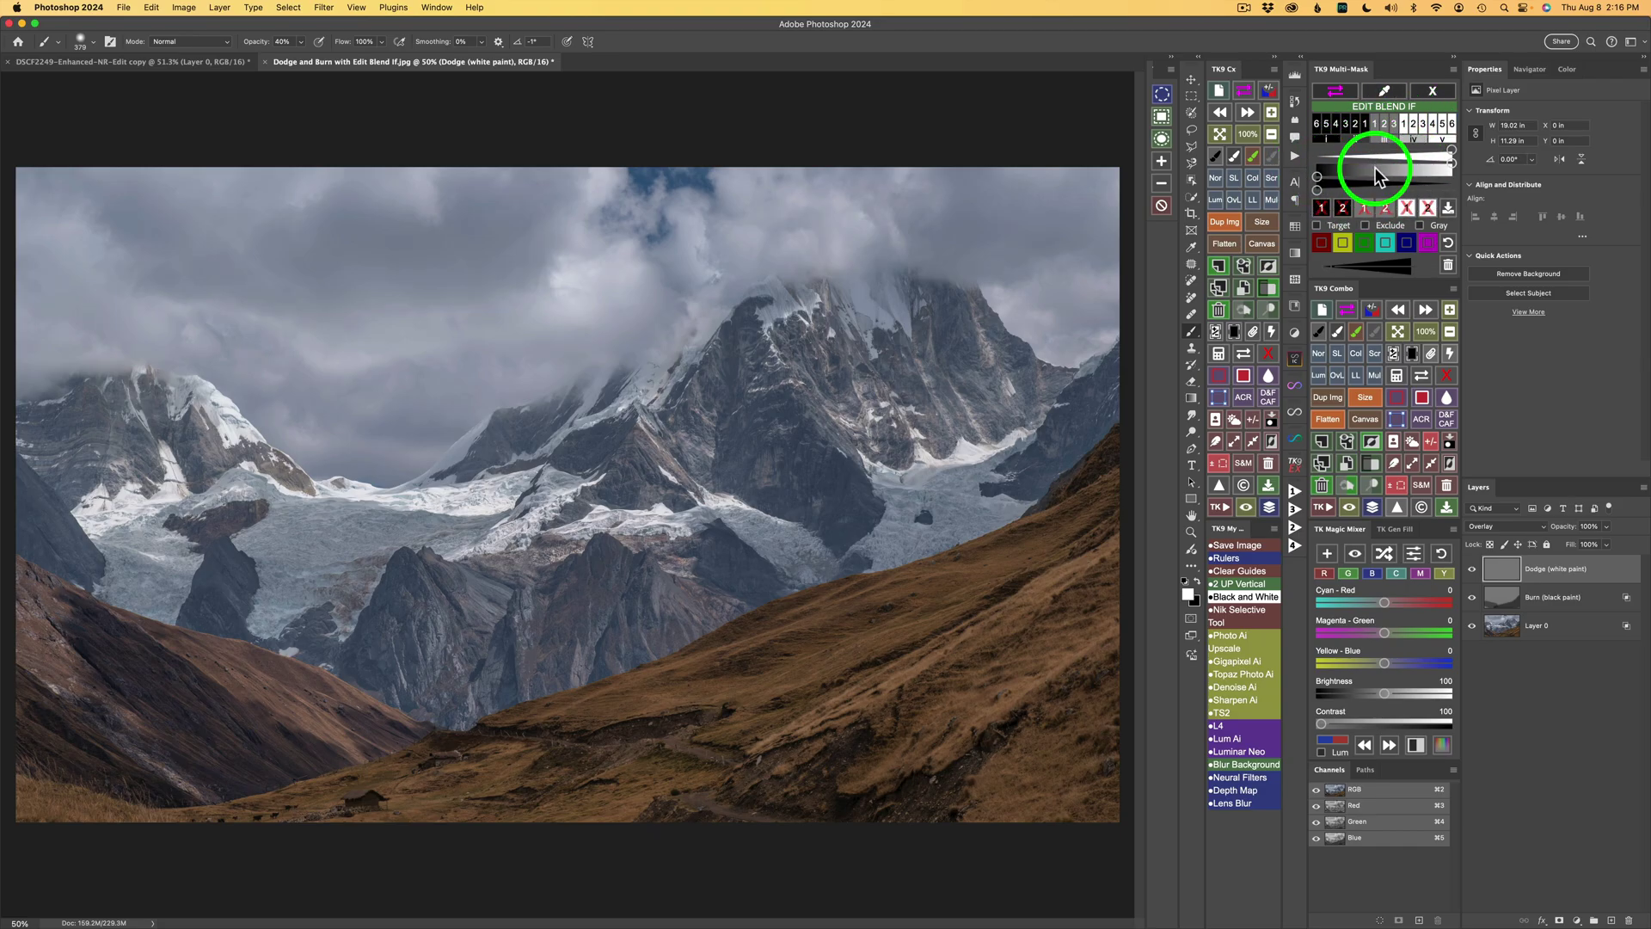
left_click(1335, 91)
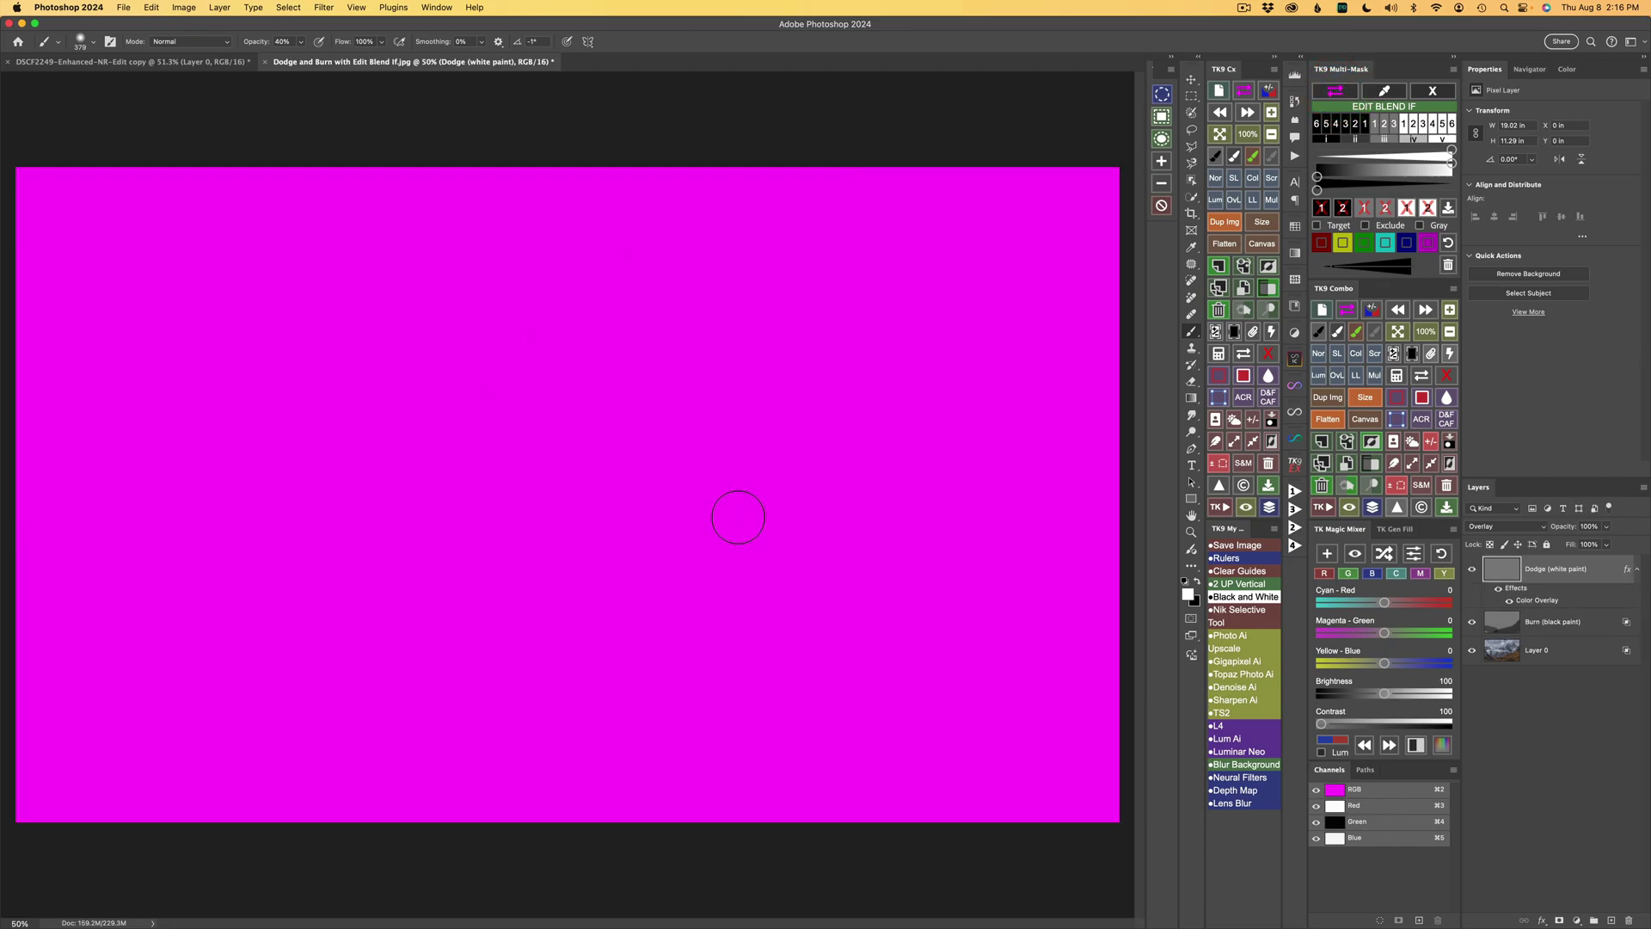
left_click(1363, 198)
Using the magenta overlay as a guide, switch the Dodge layer's Blend If targeting through zones V, IV and II to zone III
left_click(1443, 136)
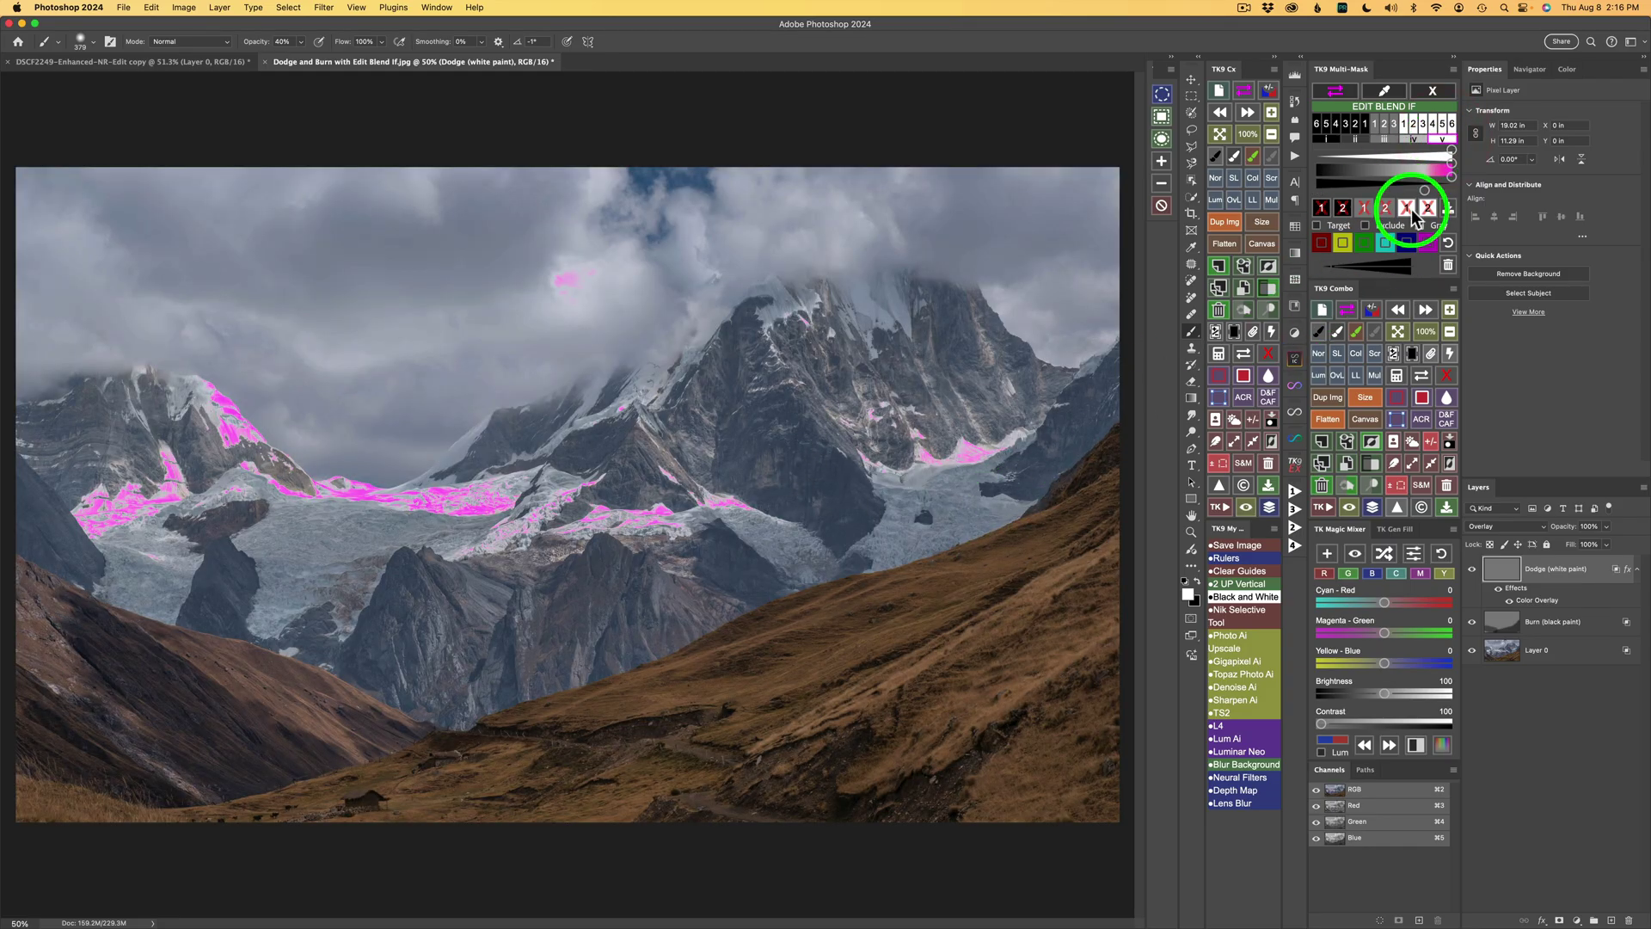
left_click(1417, 137)
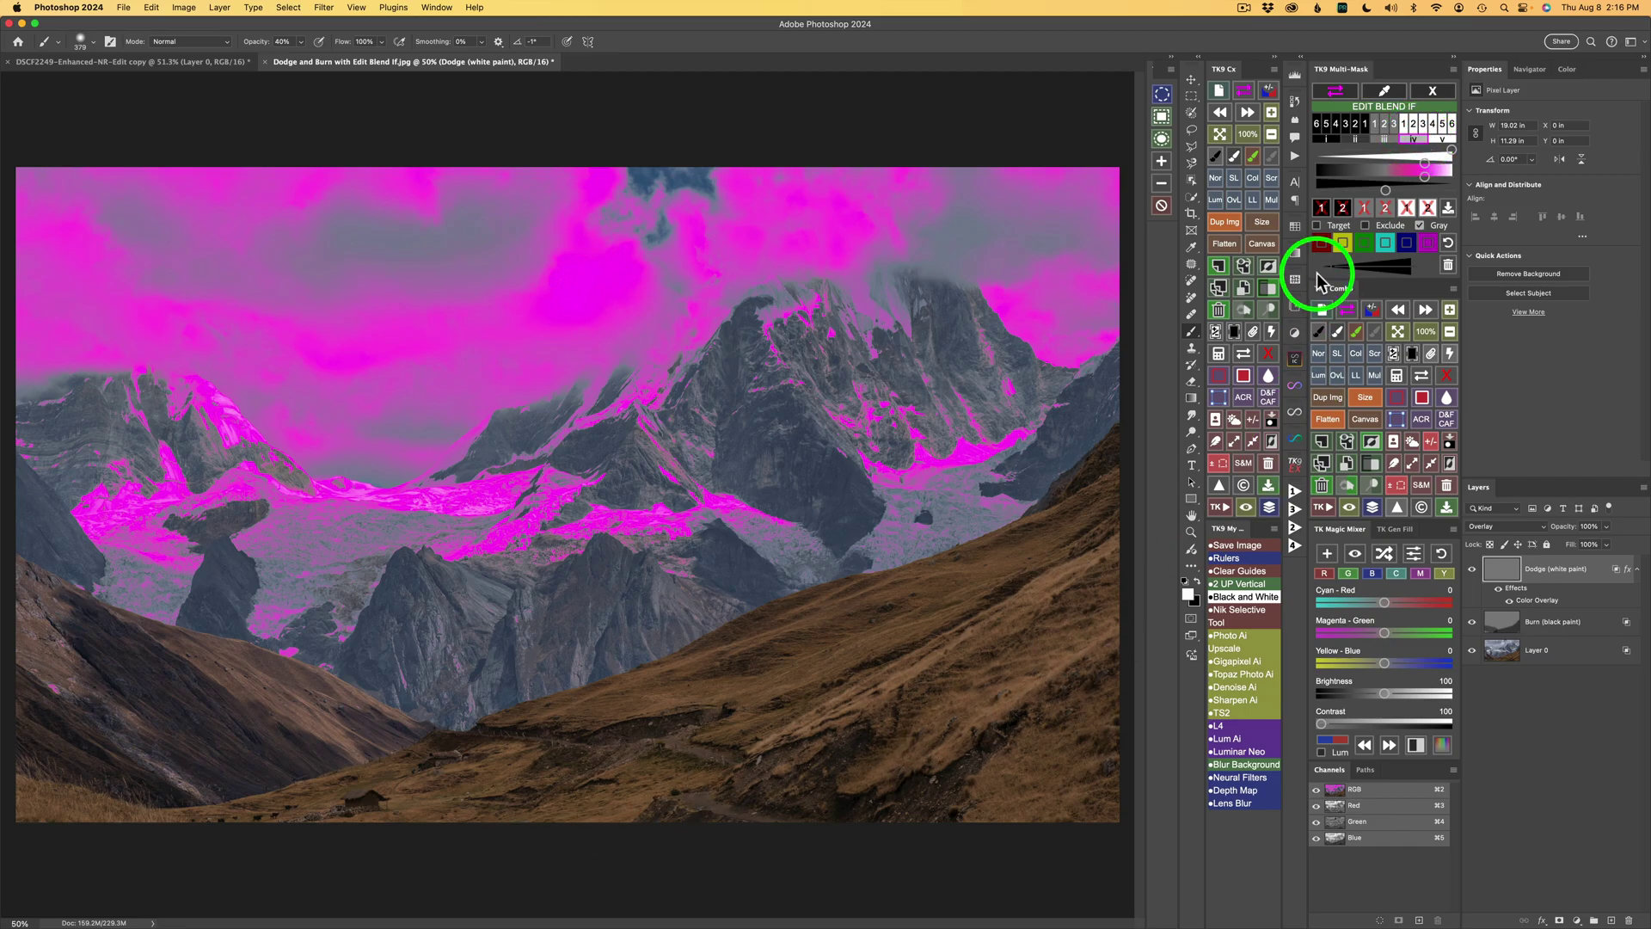
left_click(1385, 140)
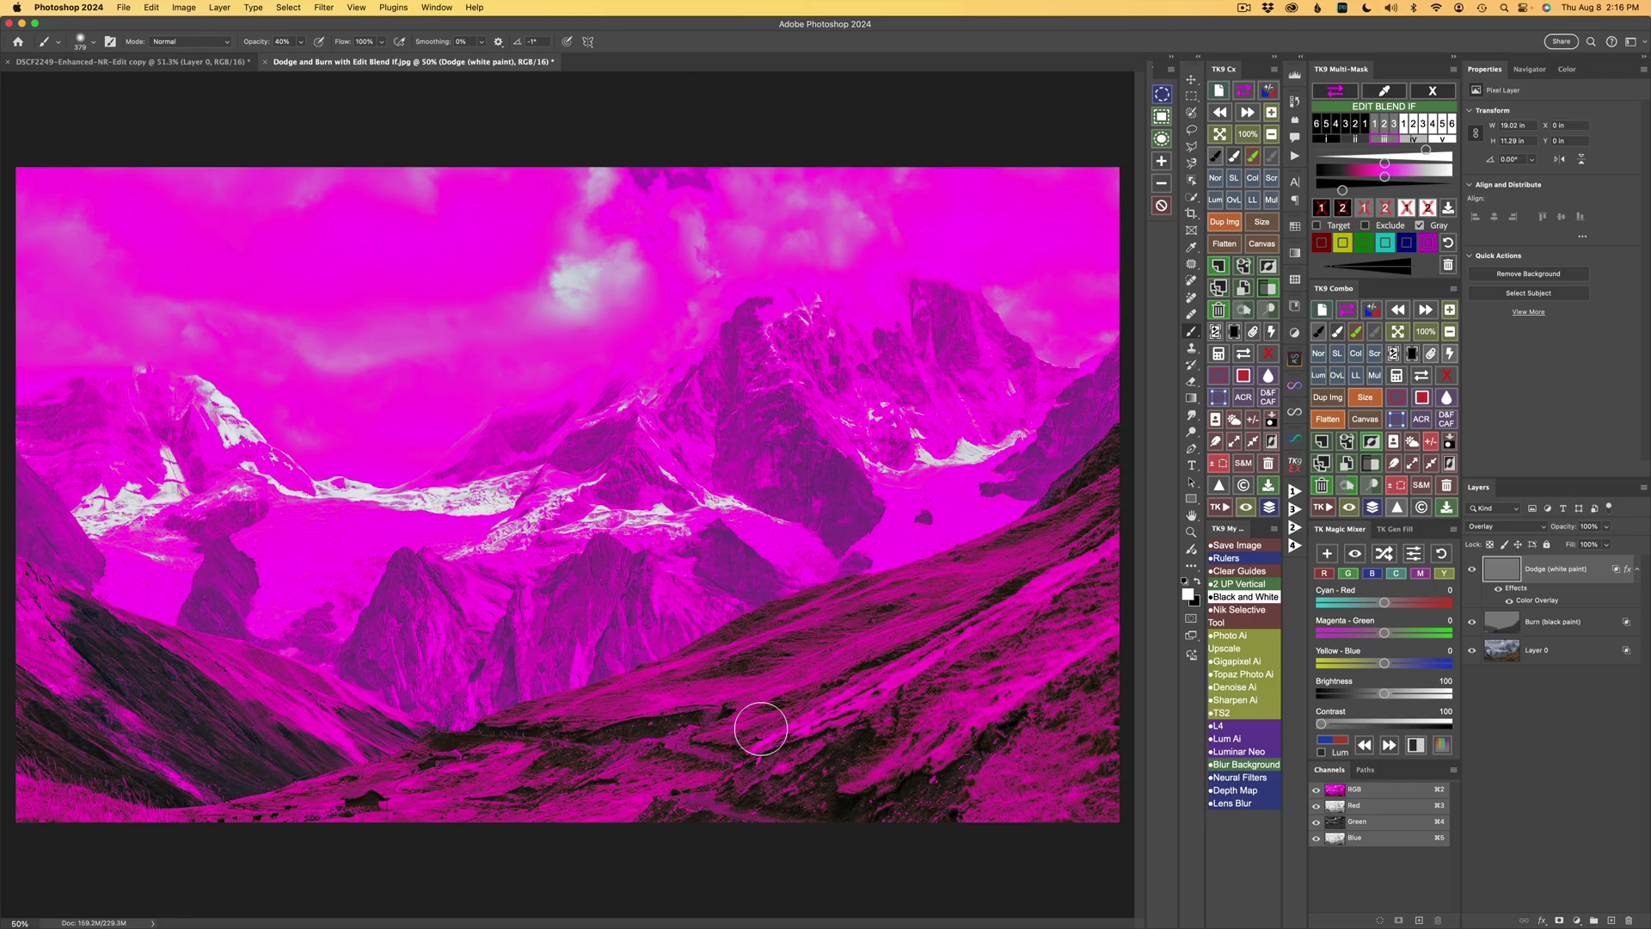
left_click_drag(1387, 171, 1344, 176)
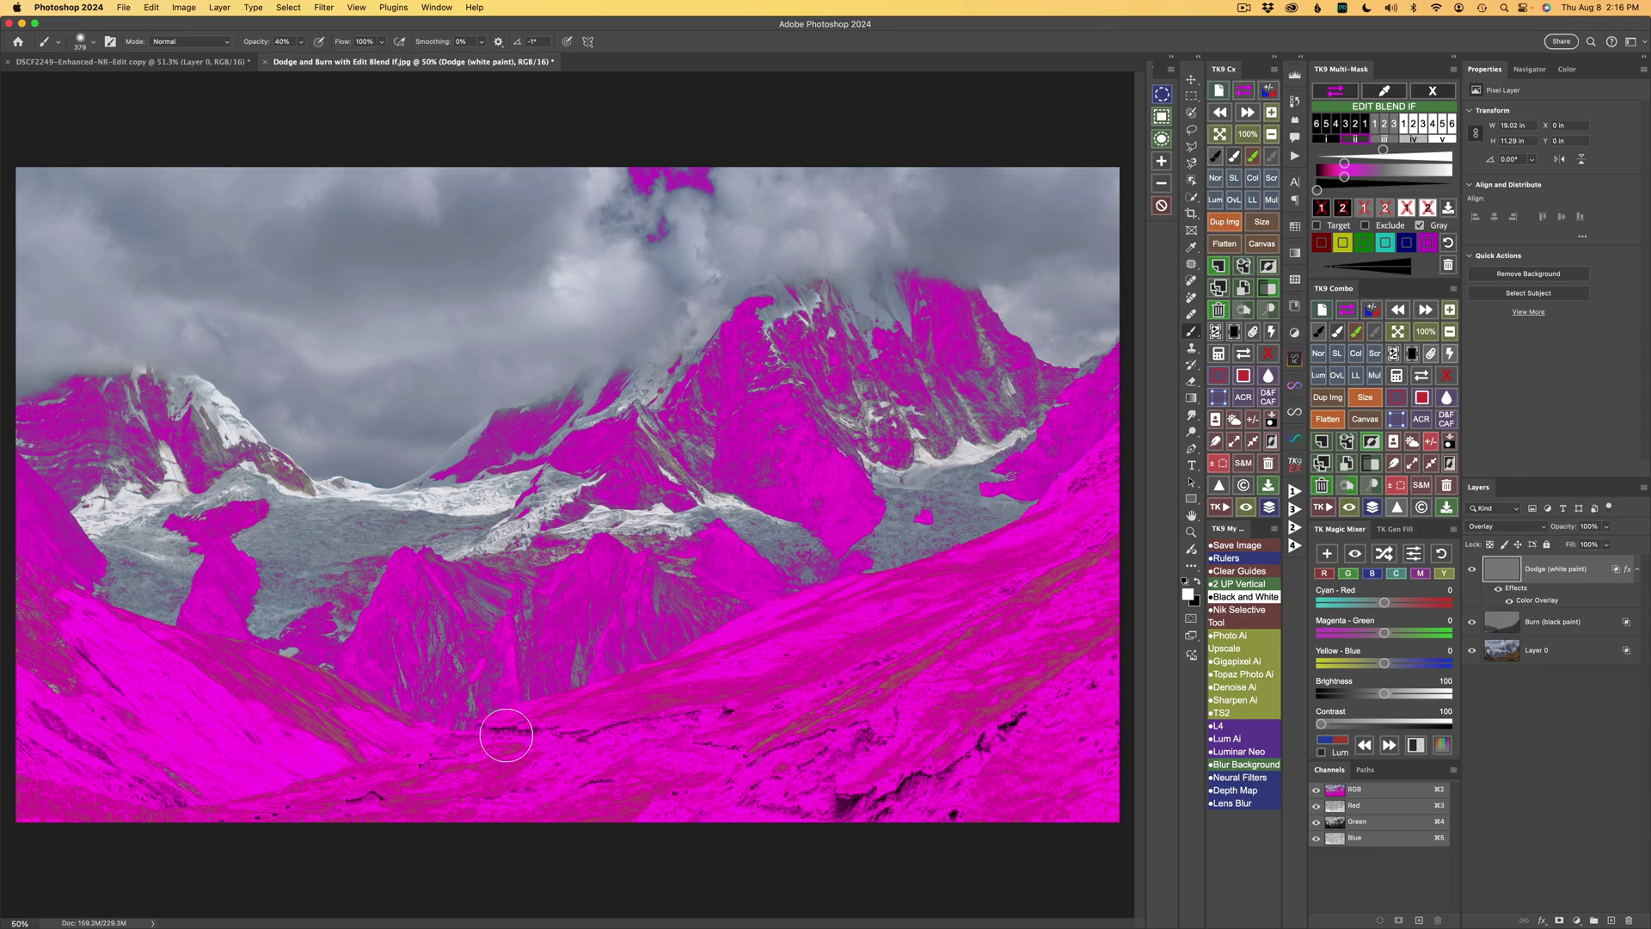
left_click(1387, 138)
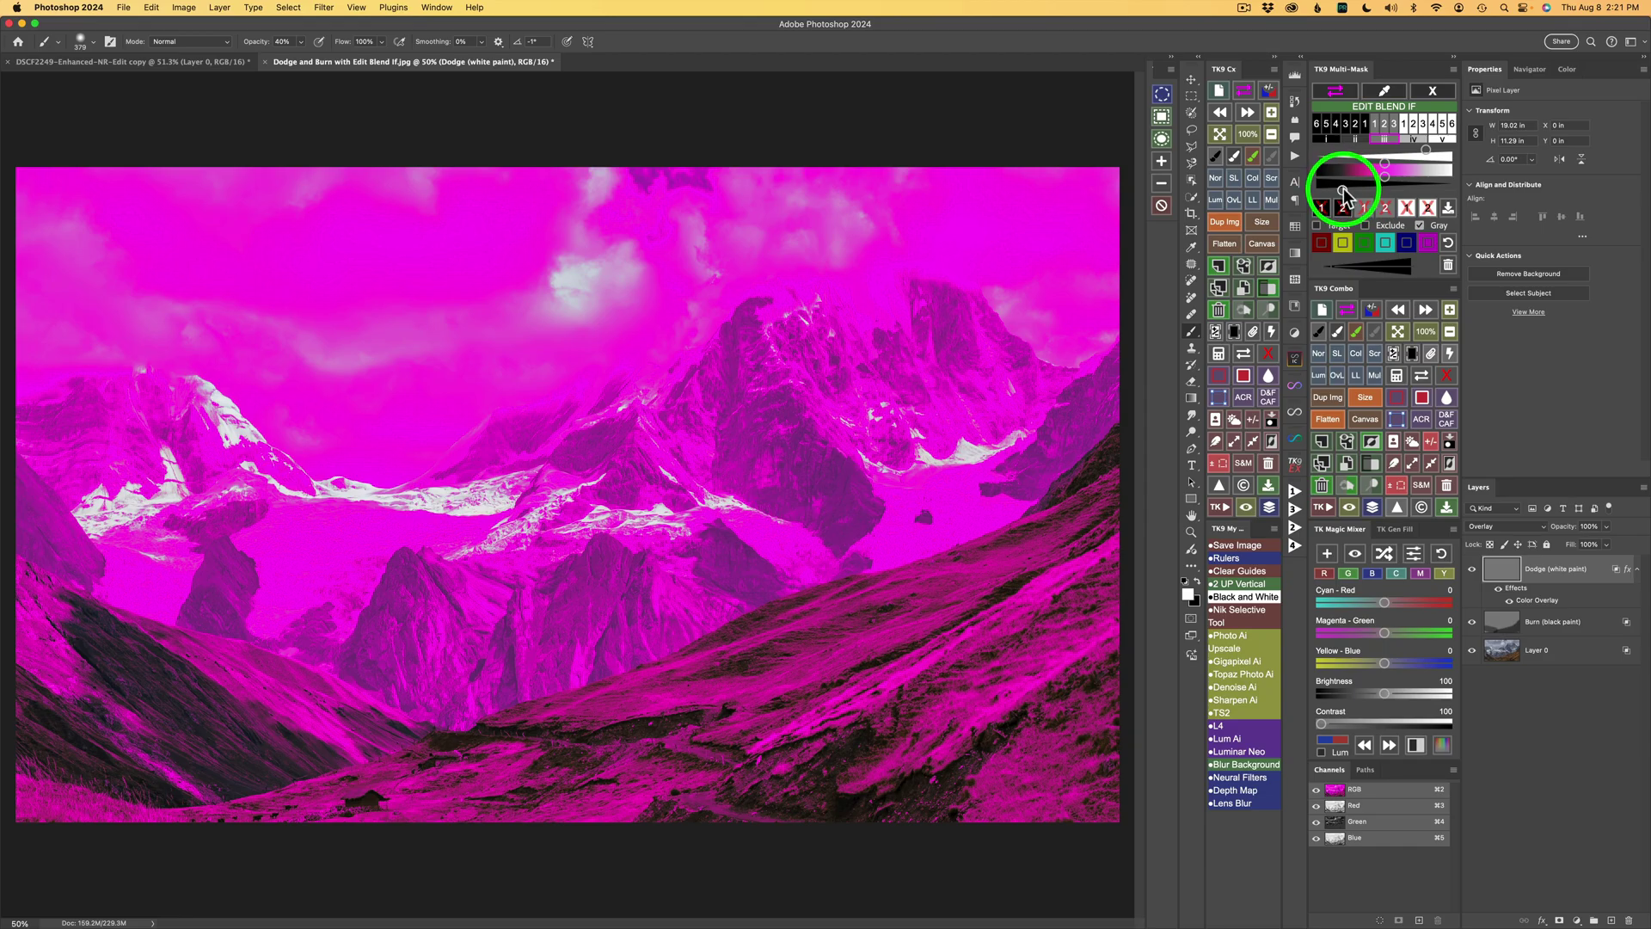
Raise the dark-end limit of the Dodge layer's Blend If range to exclude more of the foreground shadows, and hide the magenta overlay
left_click(1344, 188)
left_click(1355, 188)
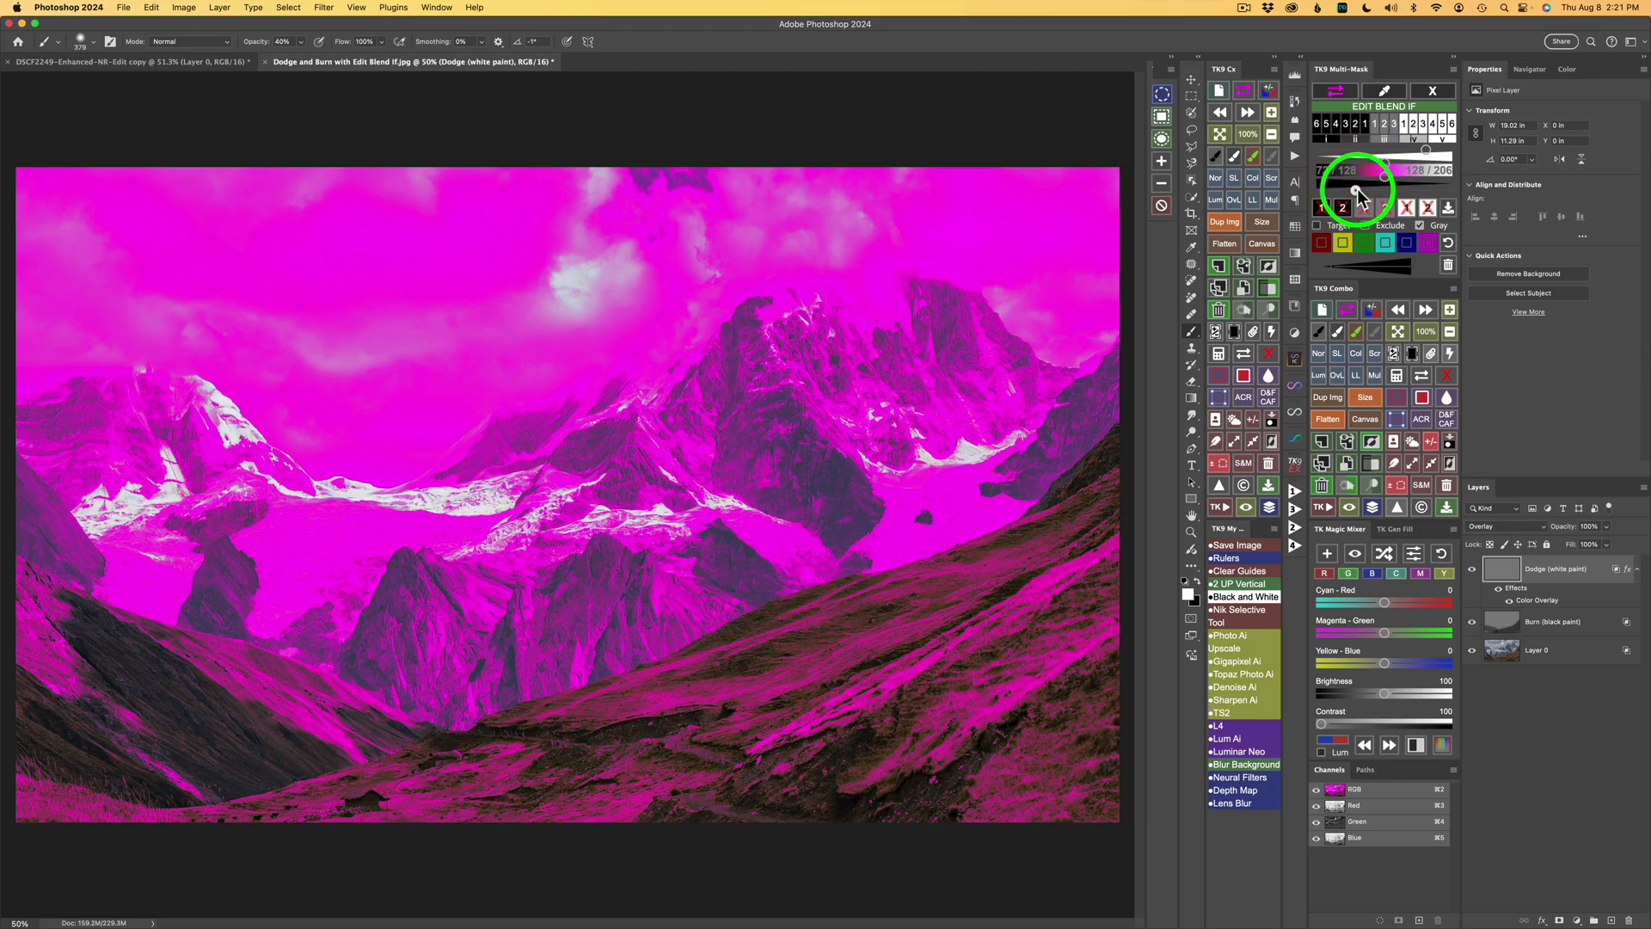
left_click_drag(1357, 189, 1360, 188)
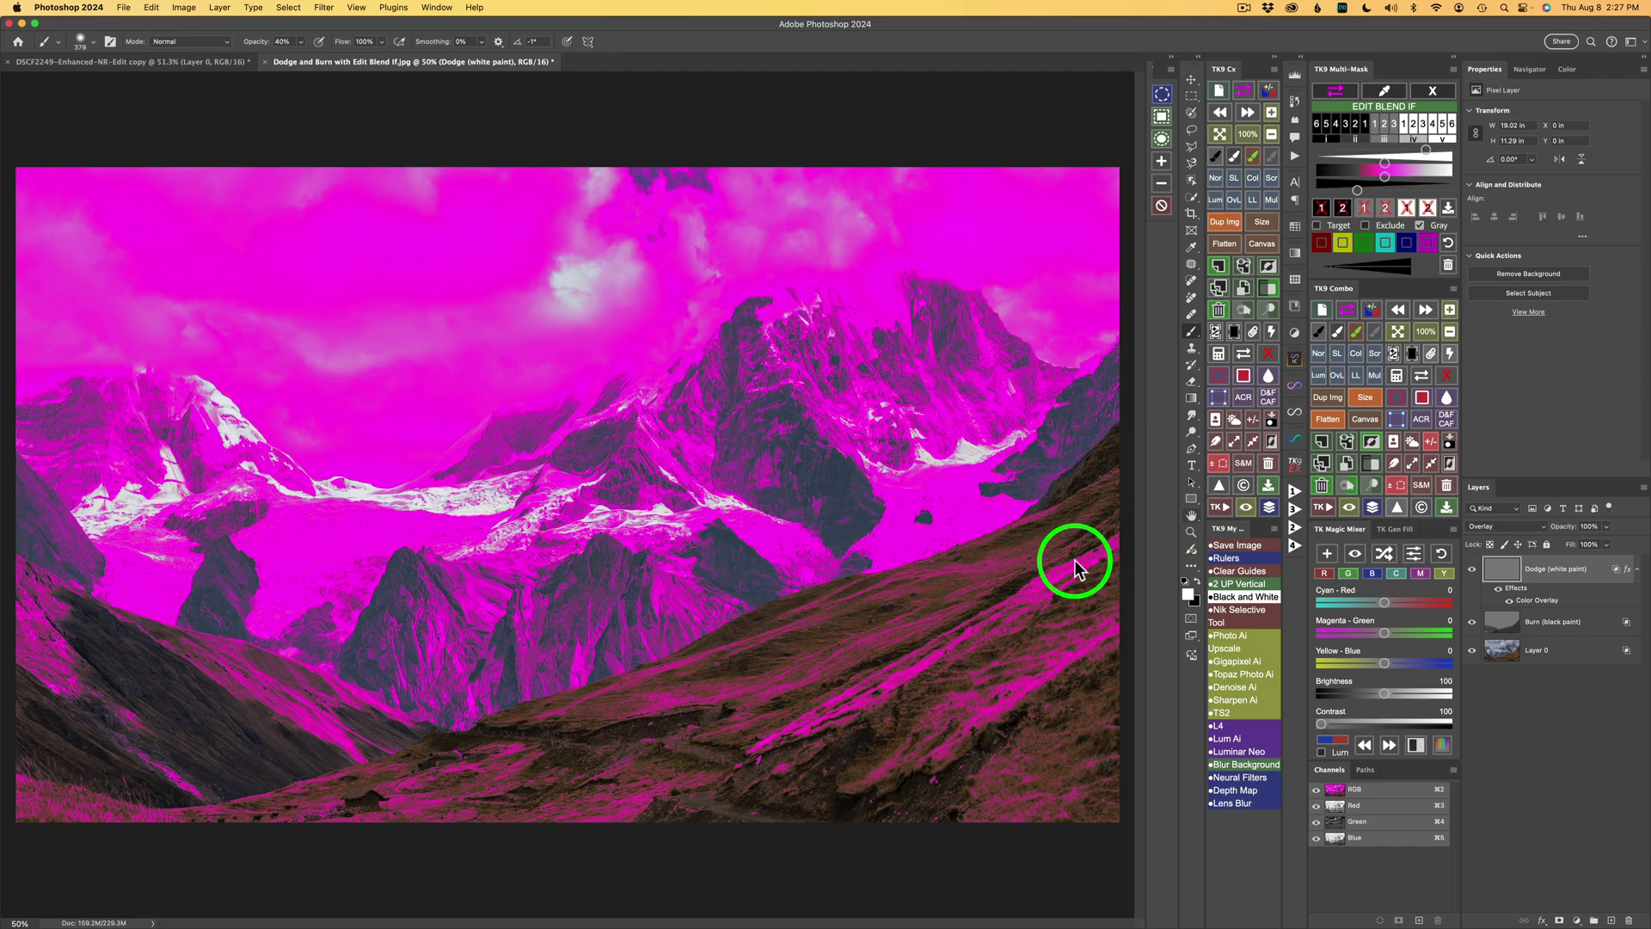
left_click(1335, 91)
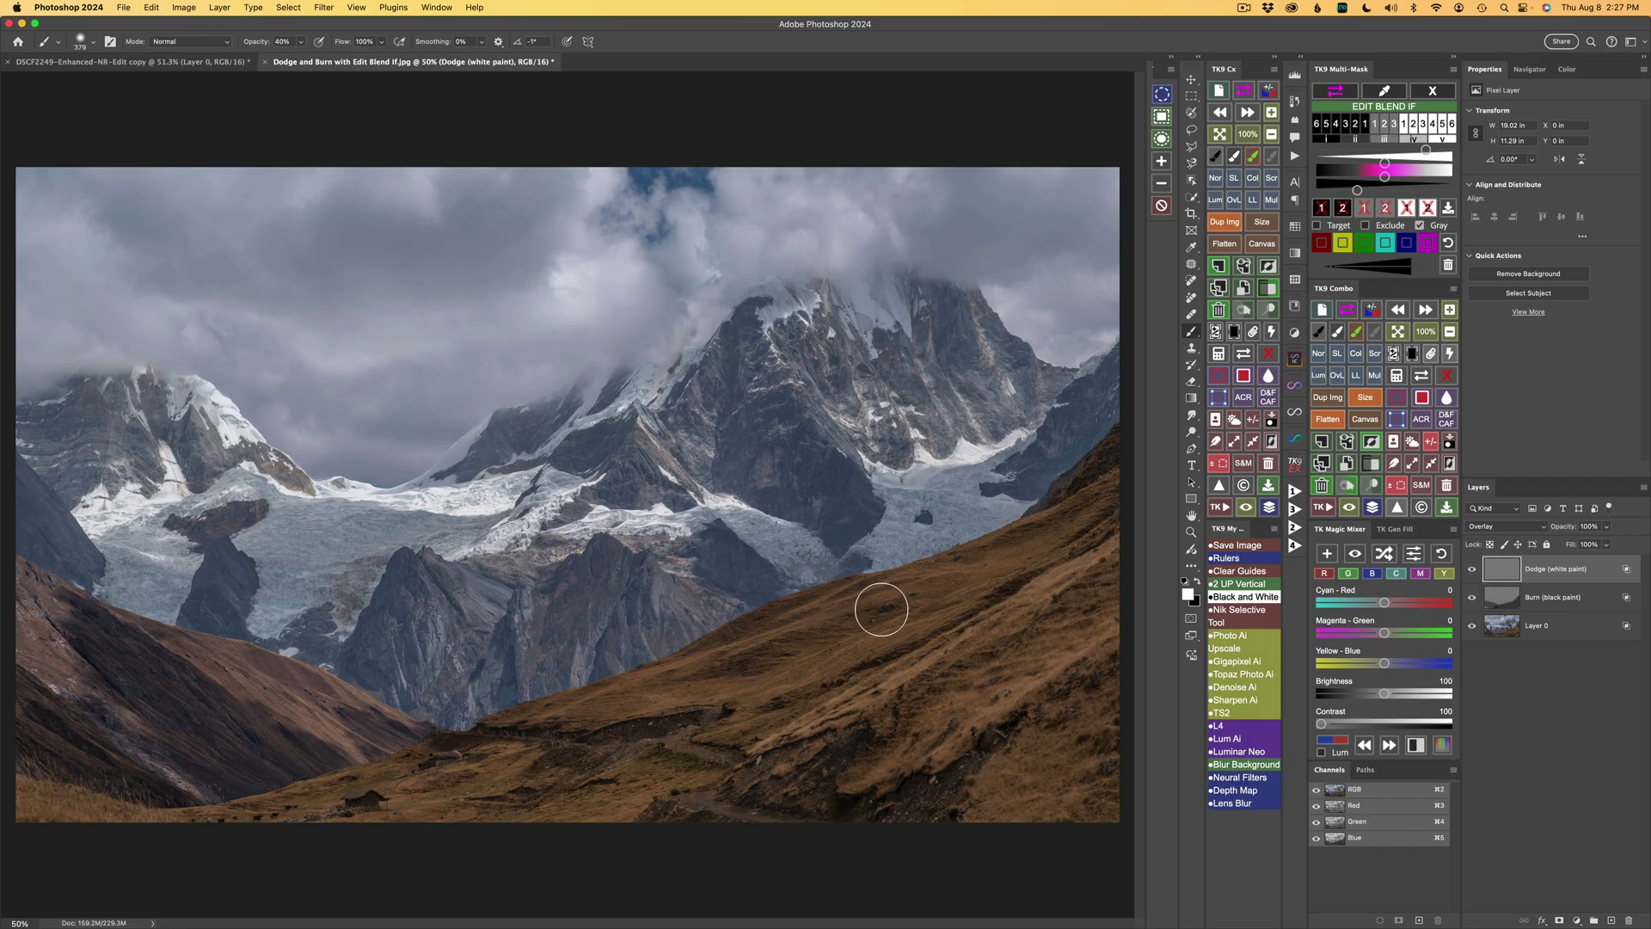
Dodge the brown foreground slopes with a white brush at 20% opacity, and compare the result with the Dodge layer hidden and shown
key("2")
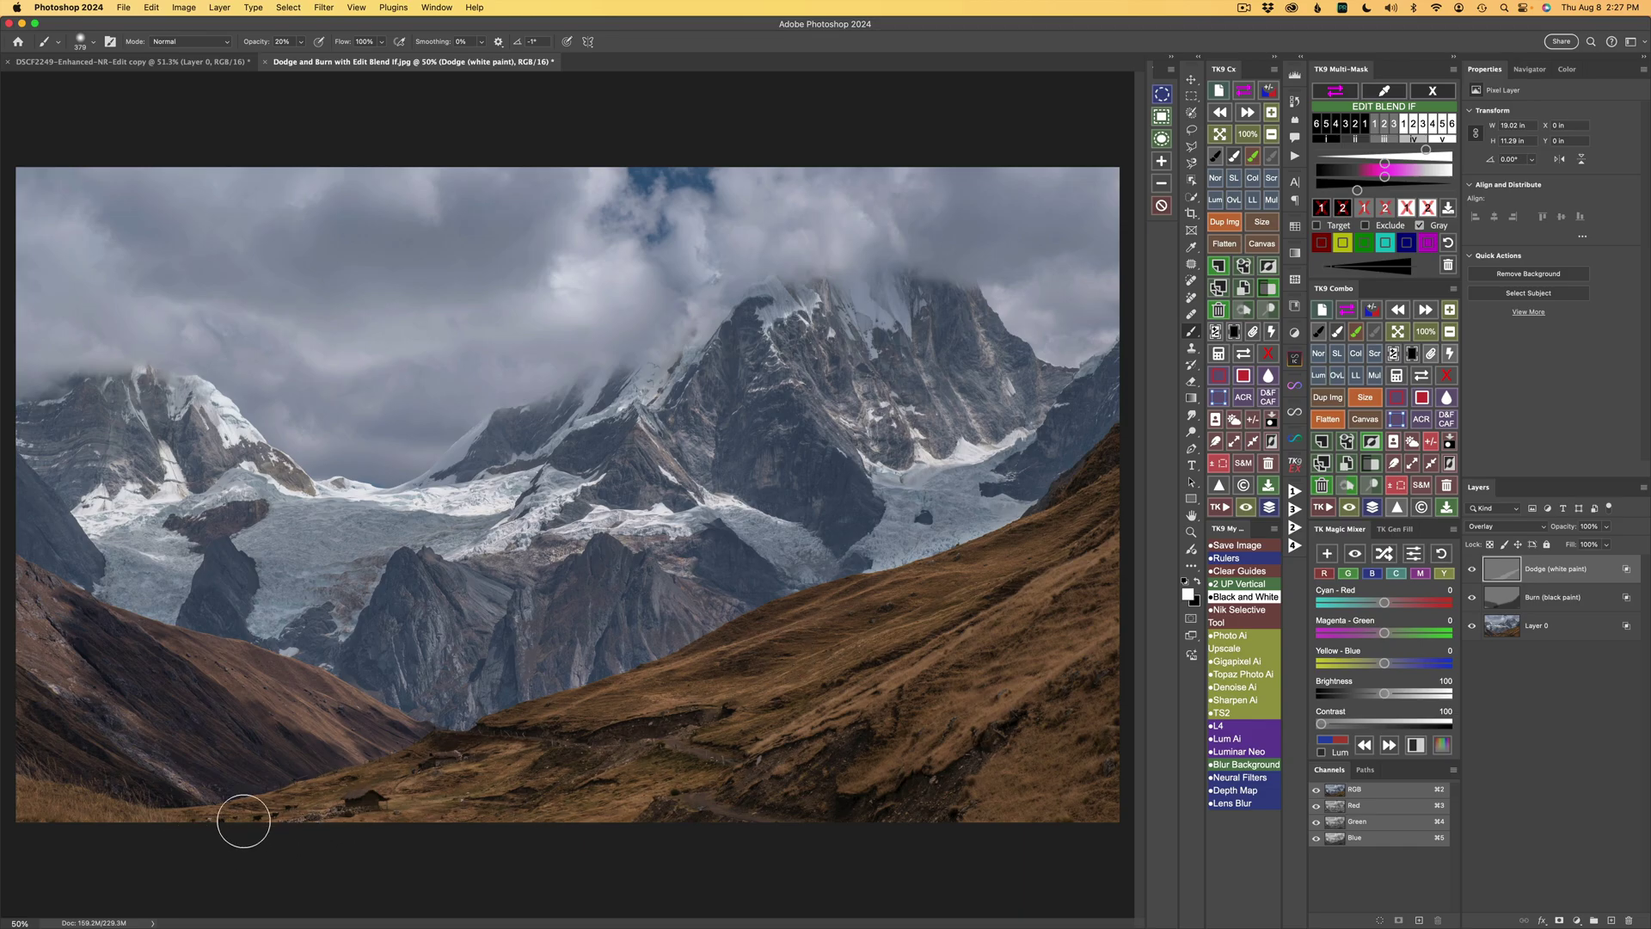
left_click(1472, 569)
left_click(1471, 569)
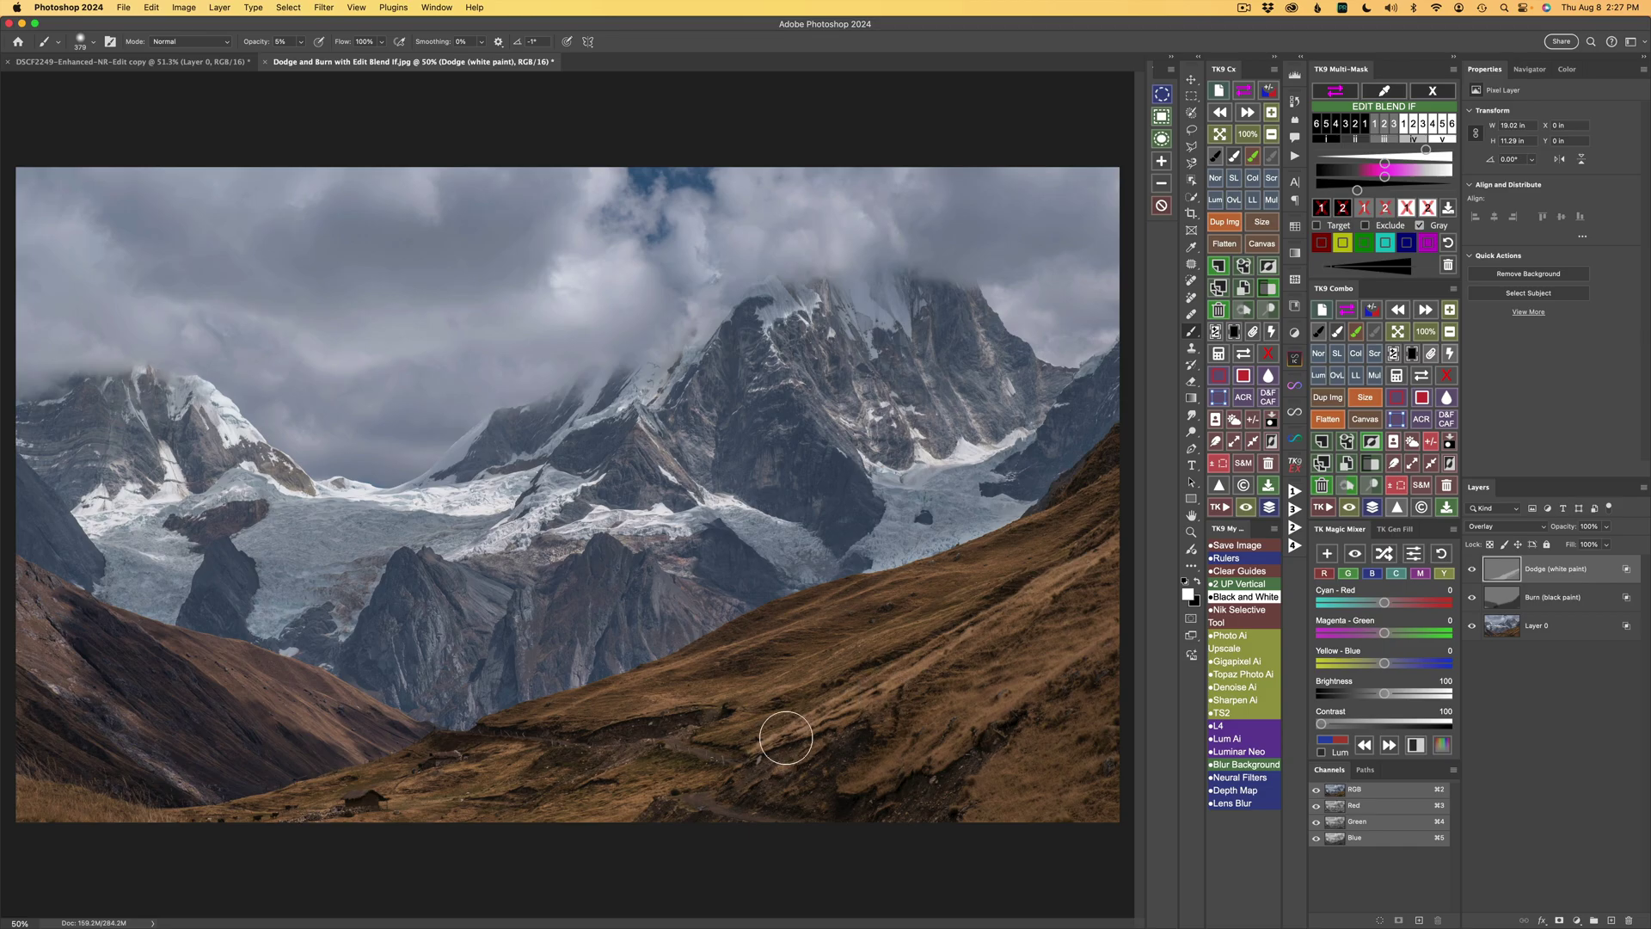
Lighten the foreground hillside further with a white brush at 5% opacity, and compare the image with the Dodge layer hidden and shown
mouse_move(1127, 628)
left_mouse_down()
mouse_move(895, 765)
mouse_move(1135, 611)
mouse_move(909, 751)
mouse_move(1120, 599)
mouse_move(891, 759)
mouse_move(1169, 584)
mouse_move(869, 768)
mouse_move(1072, 615)
mouse_move(947, 681)
mouse_move(960, 653)
mouse_move(1091, 622)
mouse_move(1095, 739)
mouse_move(988, 793)
mouse_move(1115, 770)
mouse_move(985, 817)
mouse_move(1100, 807)
mouse_move(981, 813)
mouse_move(1098, 793)
mouse_move(940, 829)
left_mouse_up()
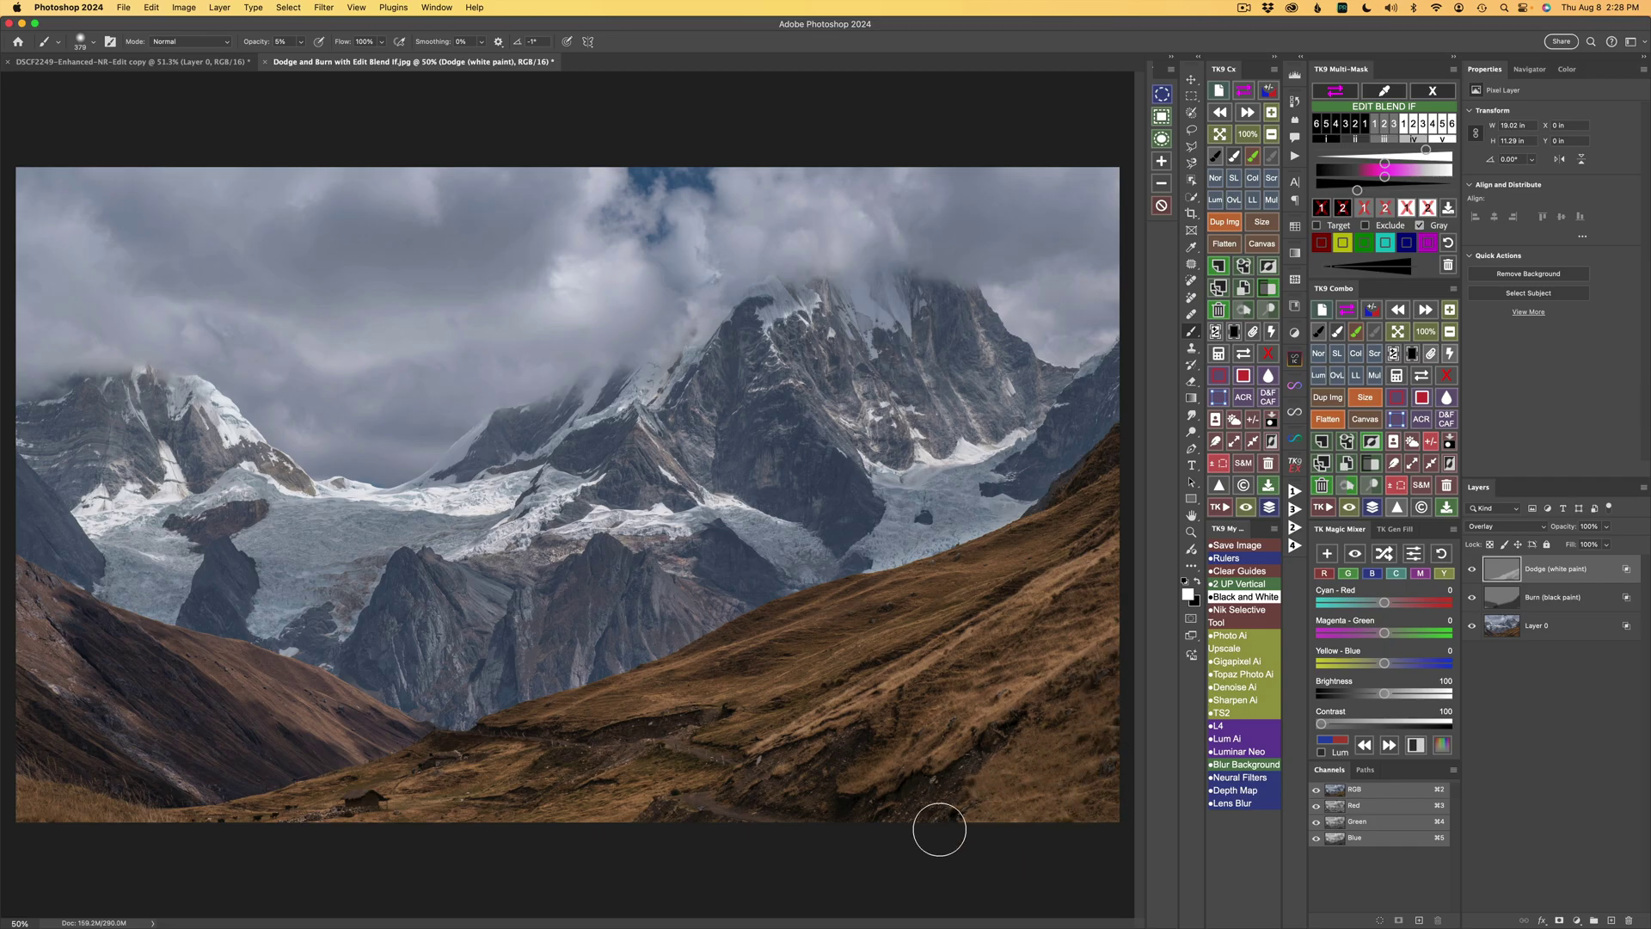
left_click(1471, 569)
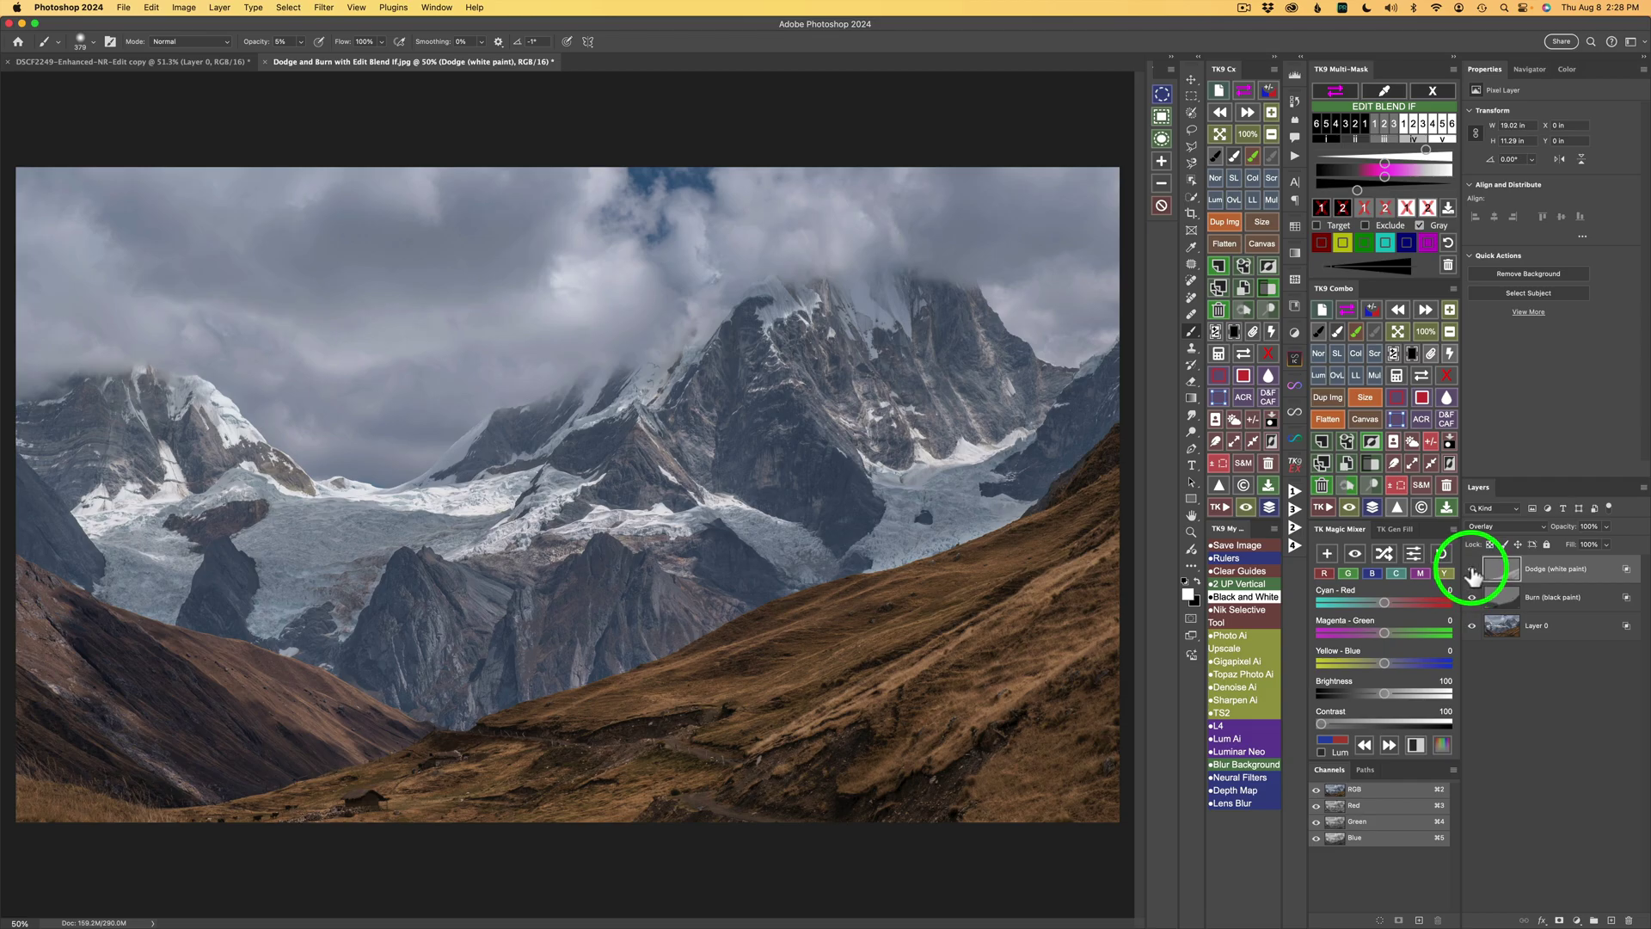
left_click(1472, 571)
left_click(1472, 570)
left_click(1471, 569)
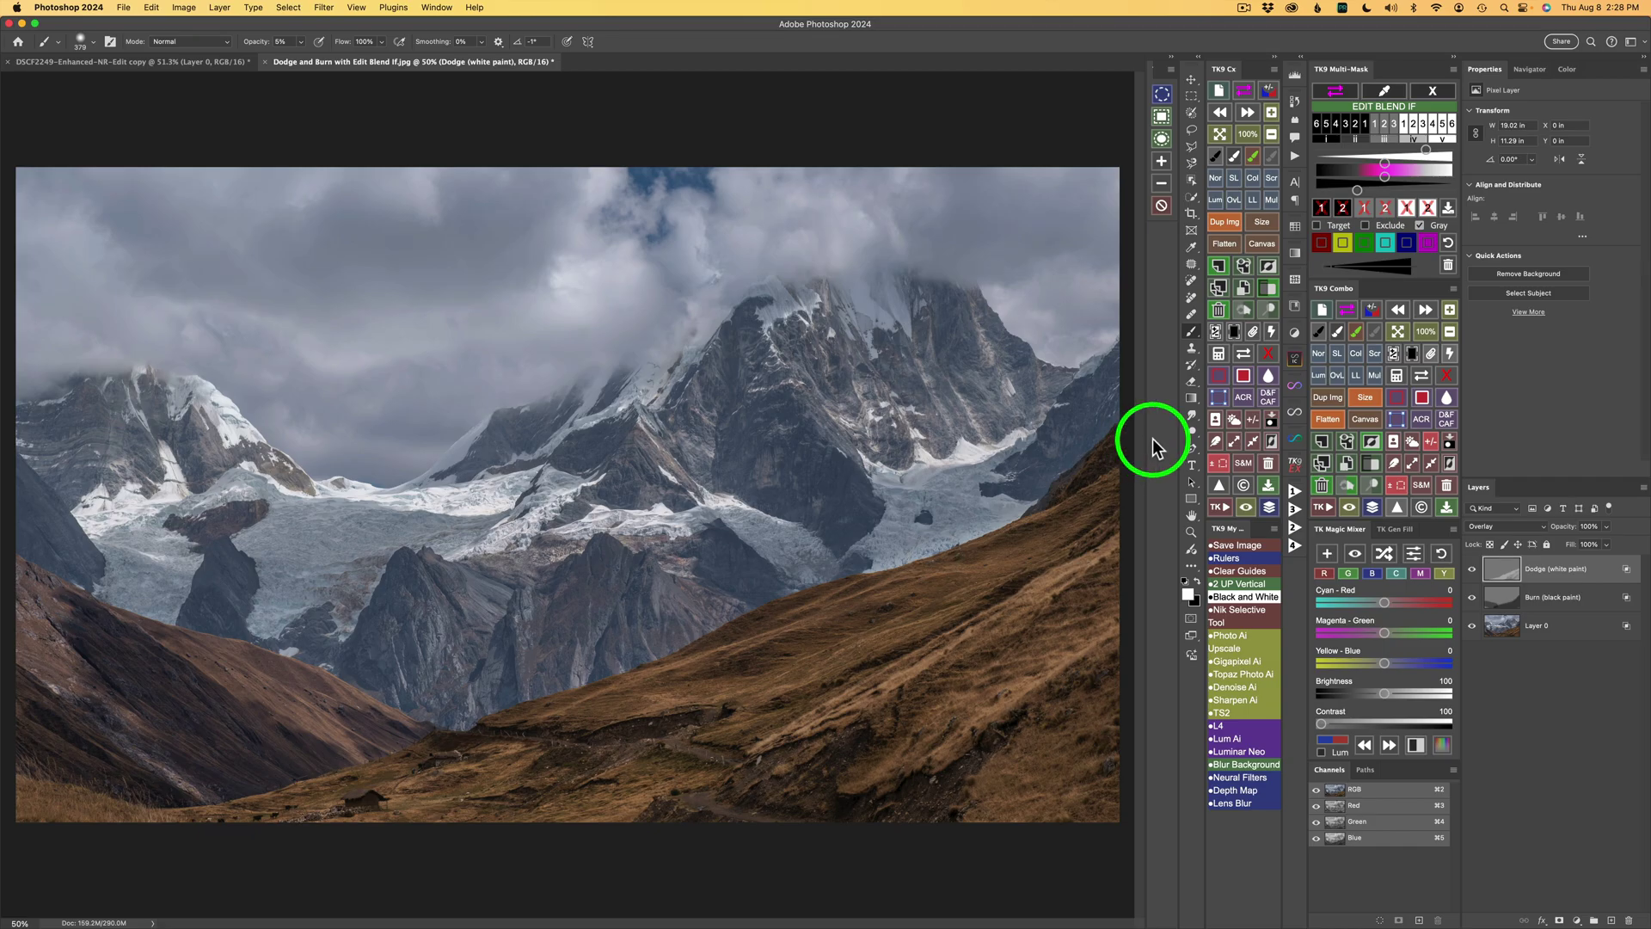
Remove dodge spill above the brown hillside's edge with a smaller 50% gray brush at 100% opacity, and compare with the Dodge layer hidden
left_click(1375, 332)
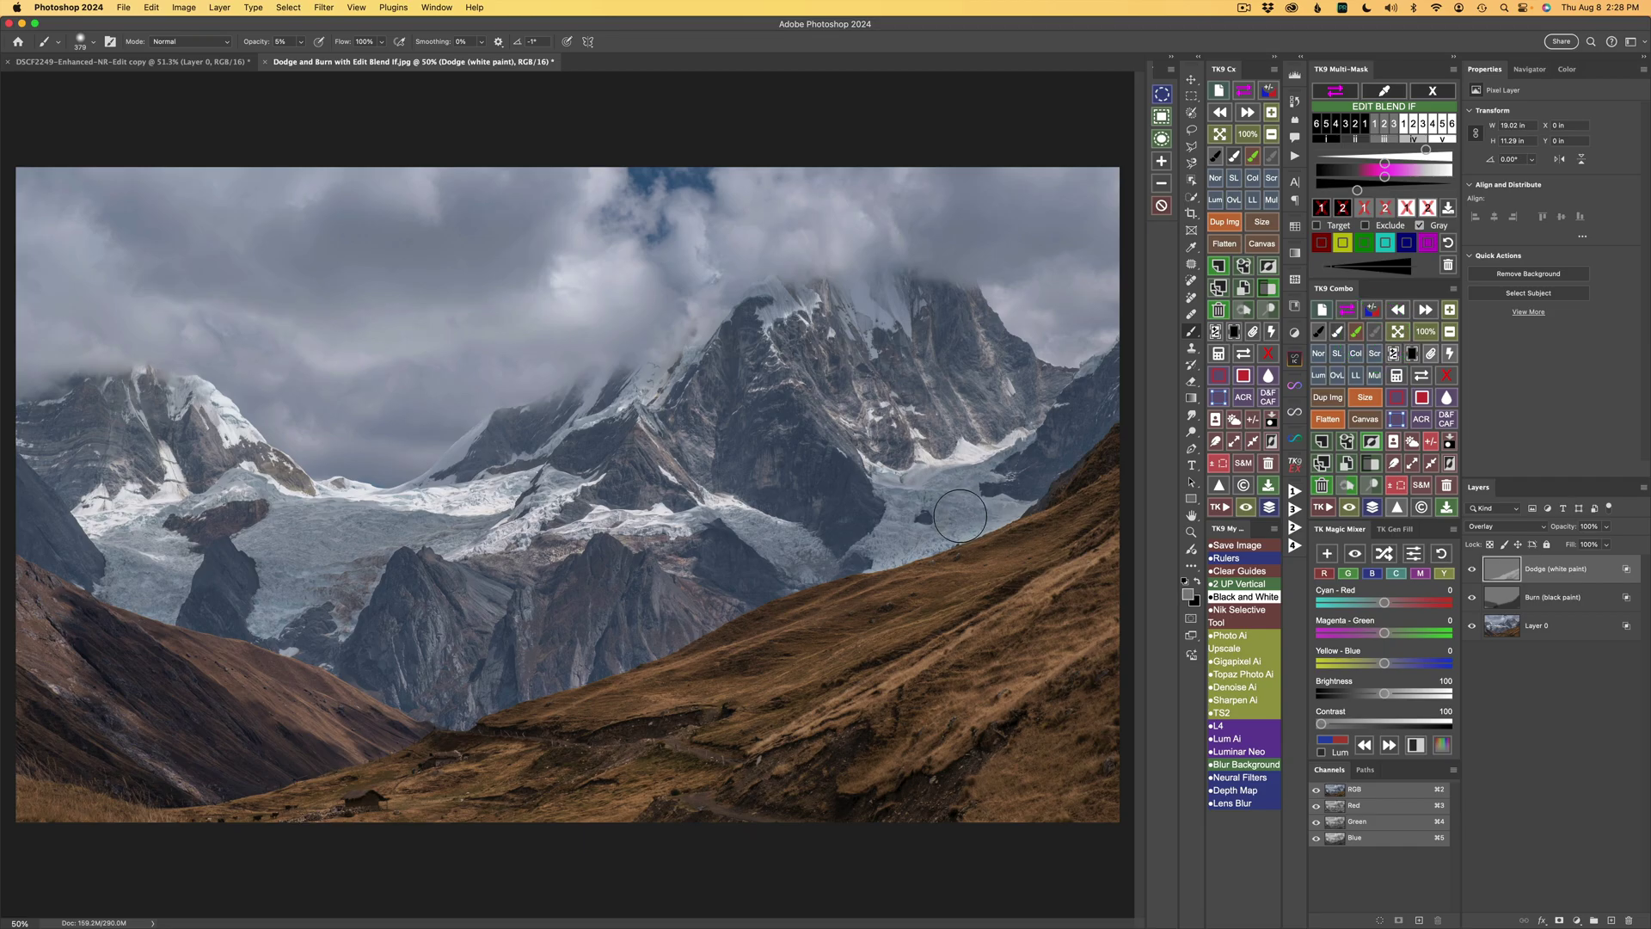
left_click_drag(988, 517, 881, 561)
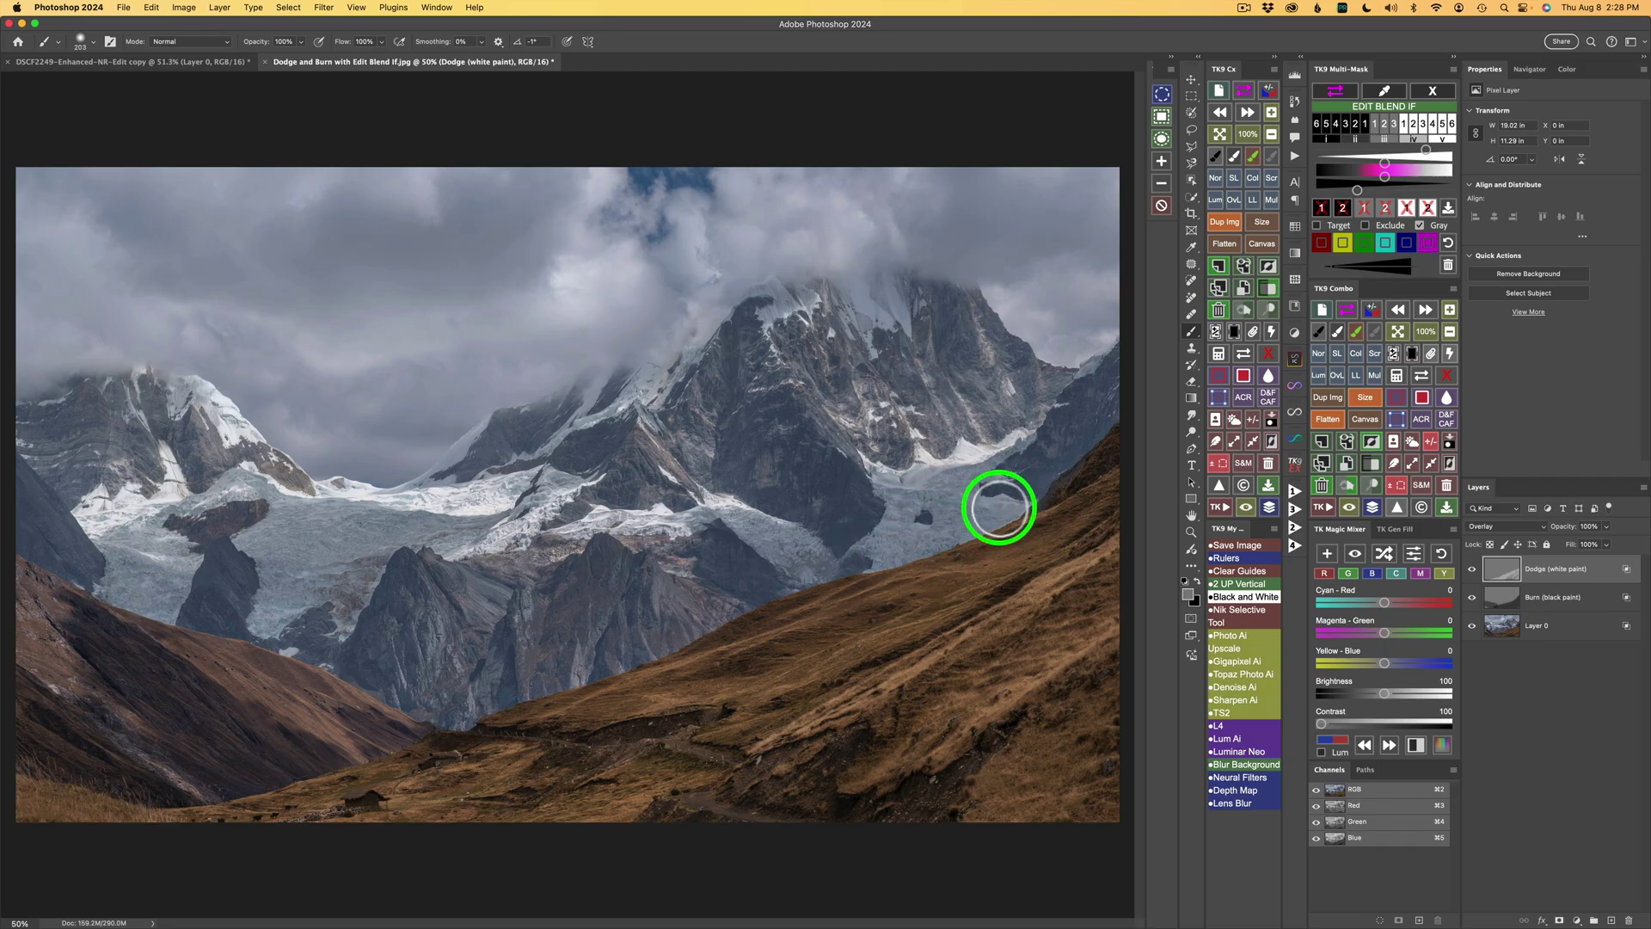
left_click(858, 547)
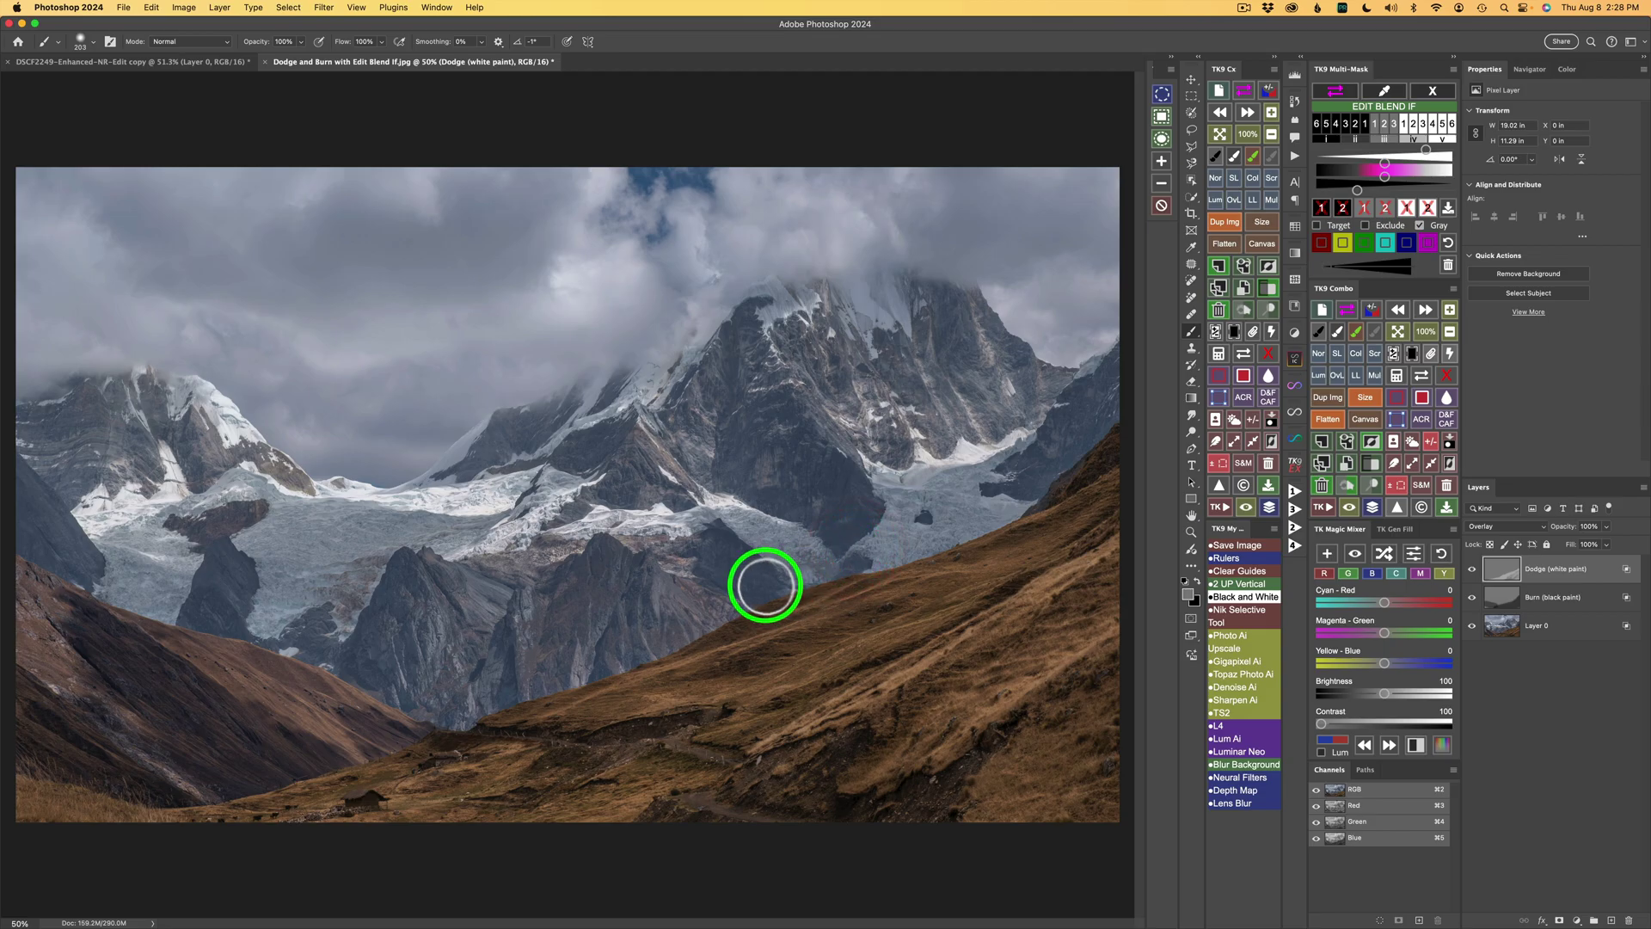
left_click(722, 585)
left_click(491, 696)
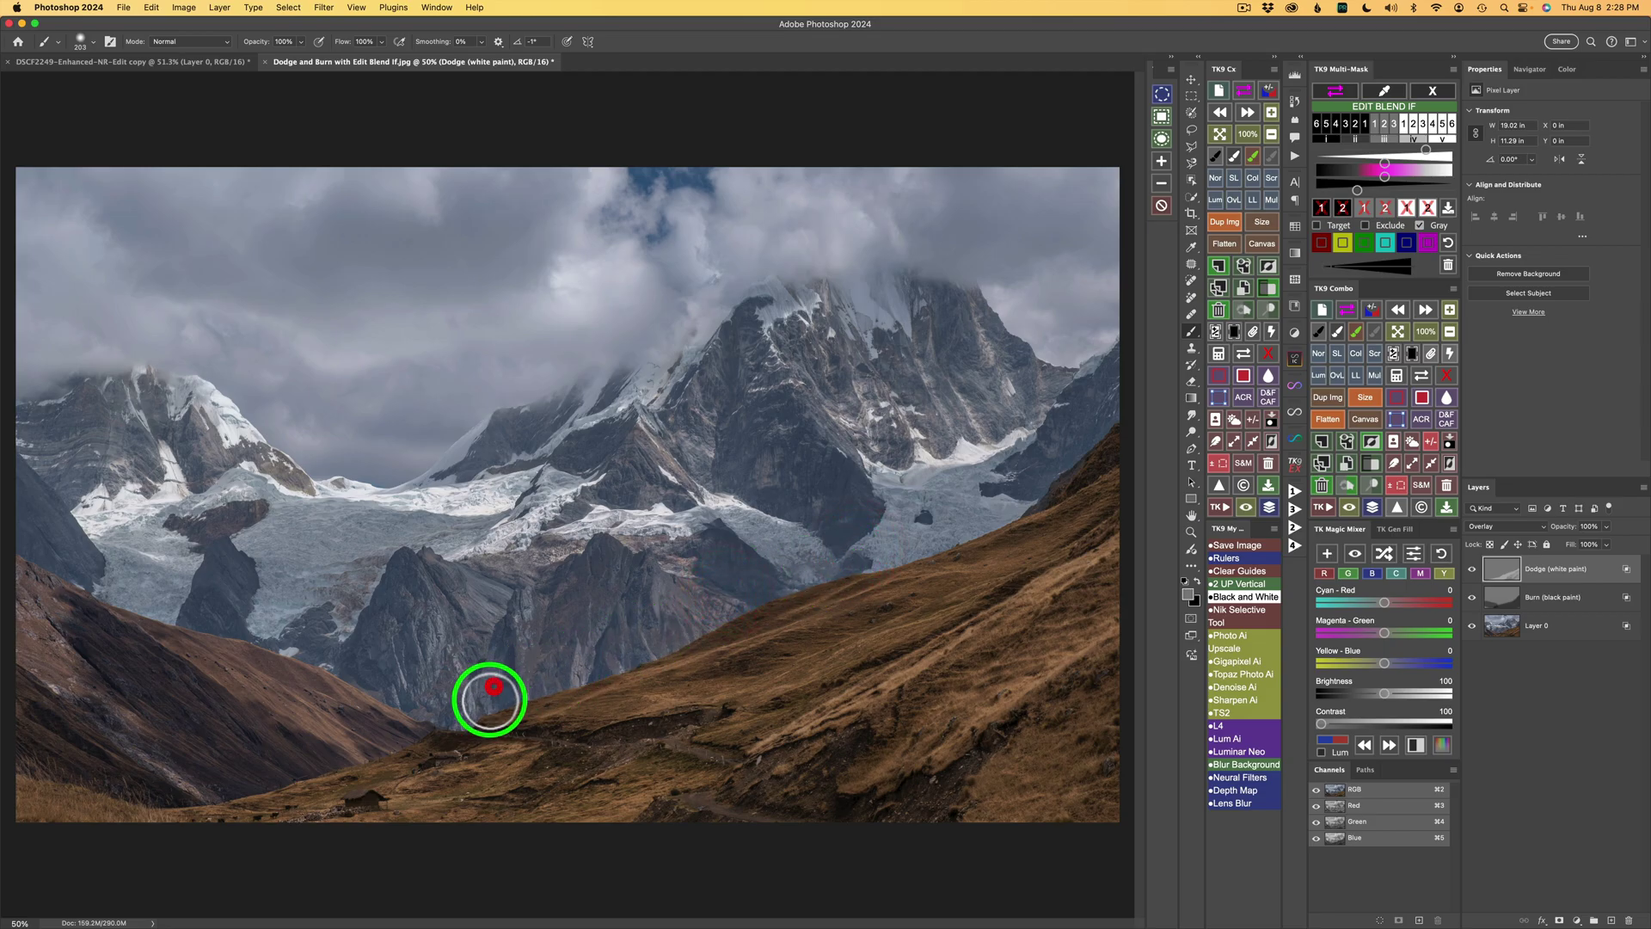
left_click(545, 682)
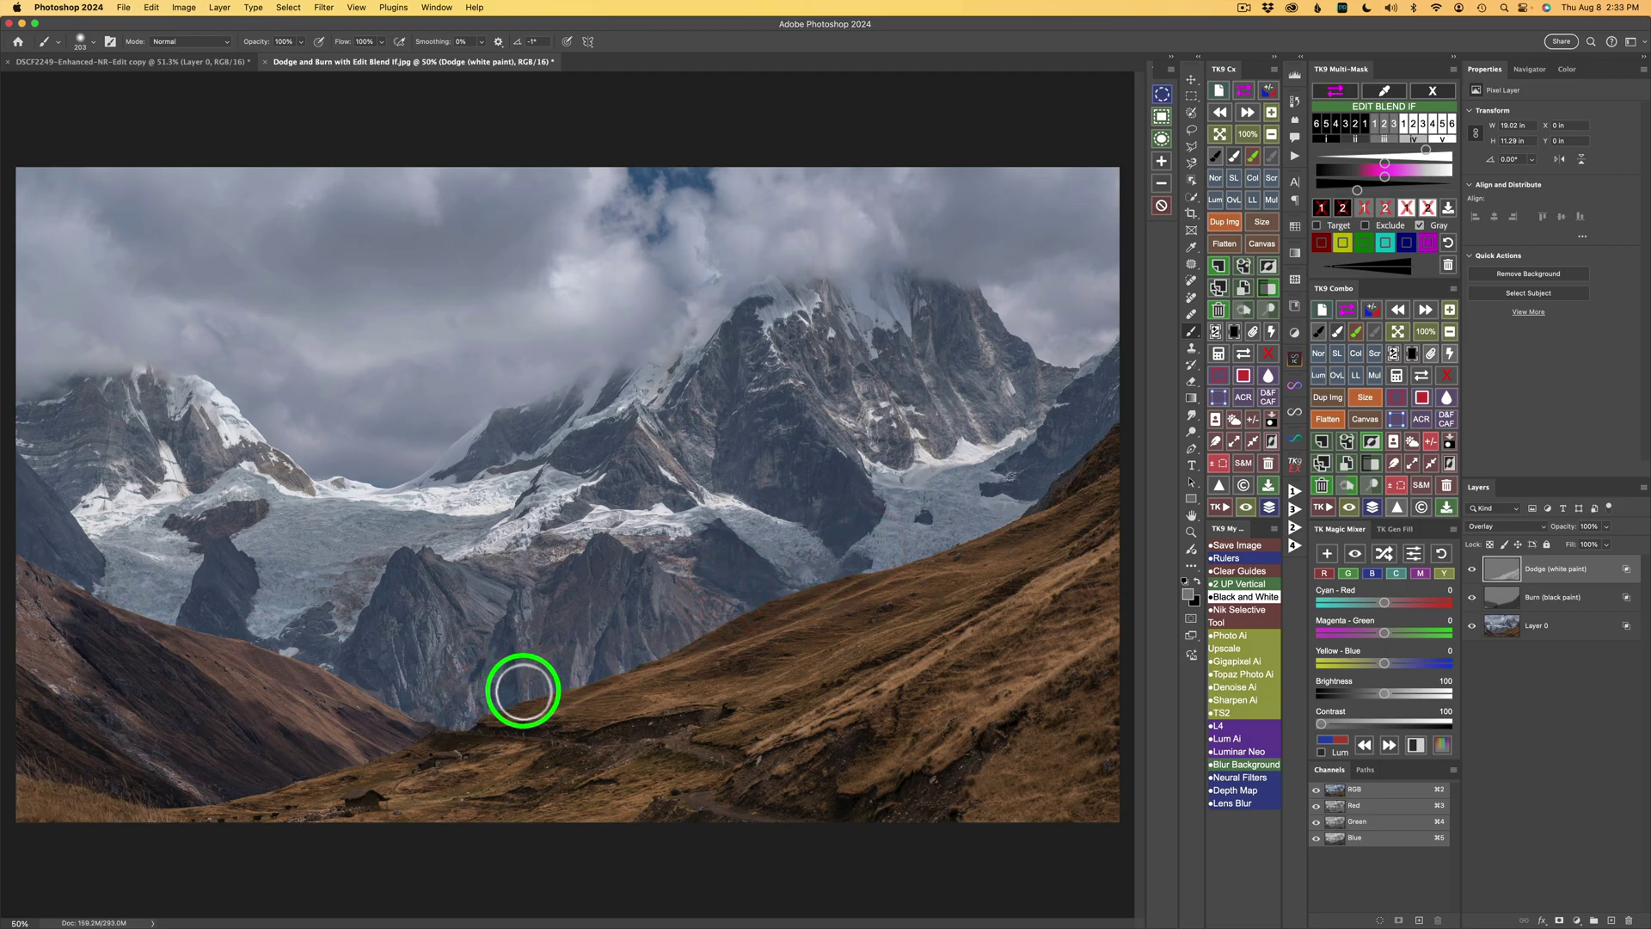
left_click(569, 676)
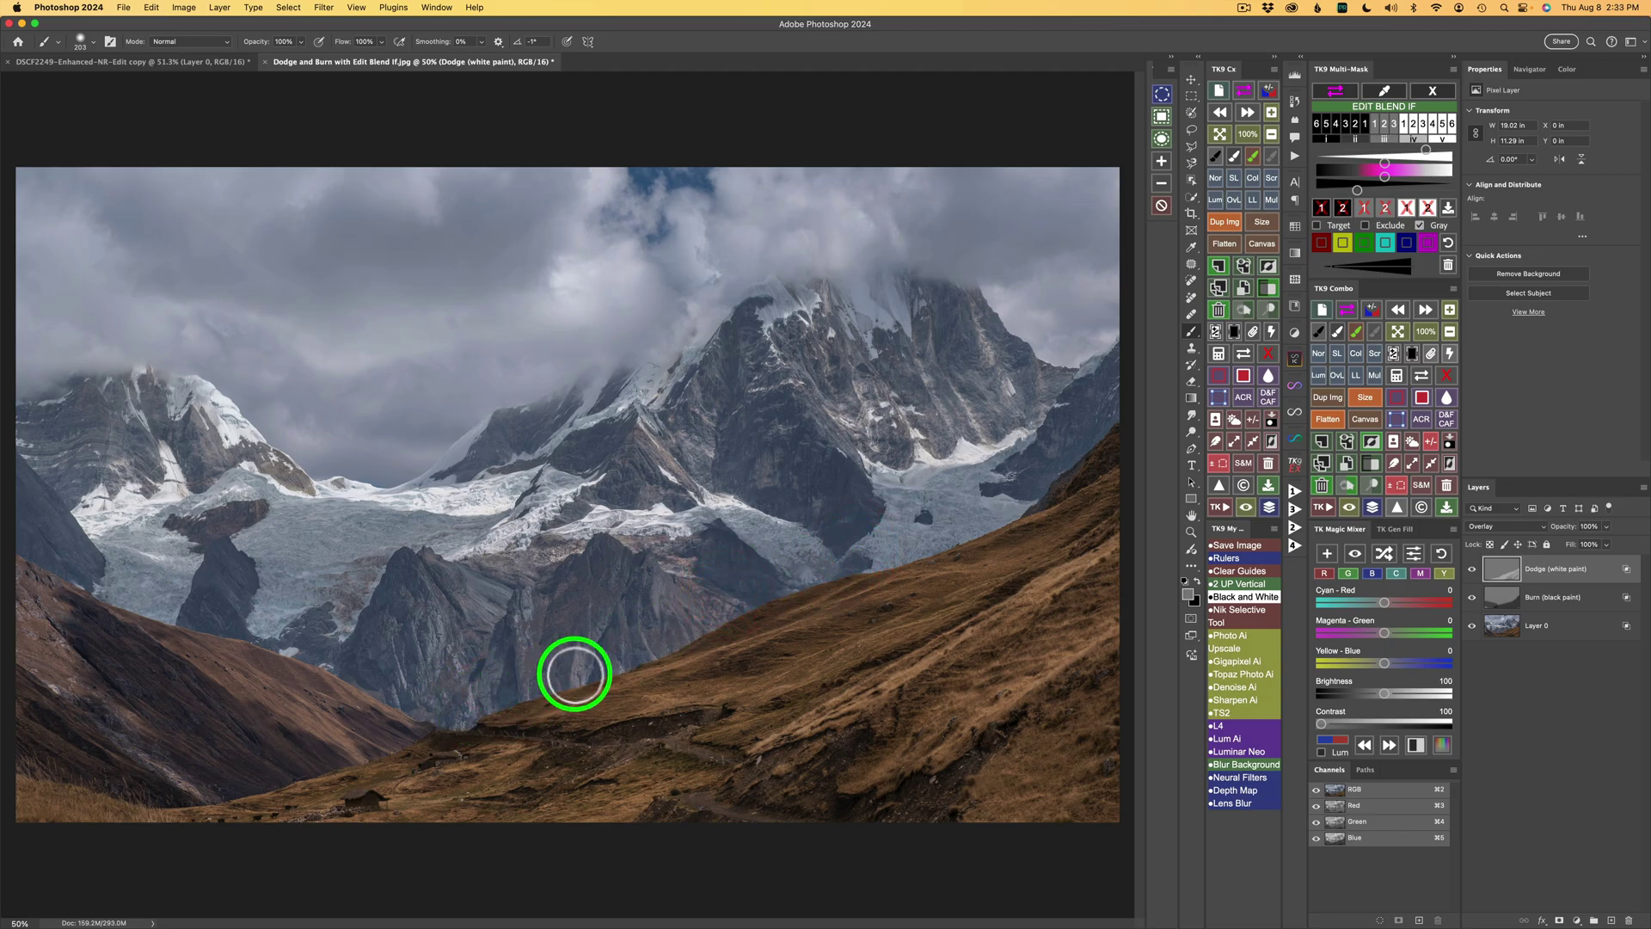
mouse_move(619, 658)
left_mouse_down()
mouse_move(739, 599)
mouse_move(622, 660)
mouse_move(569, 668)
left_mouse_up()
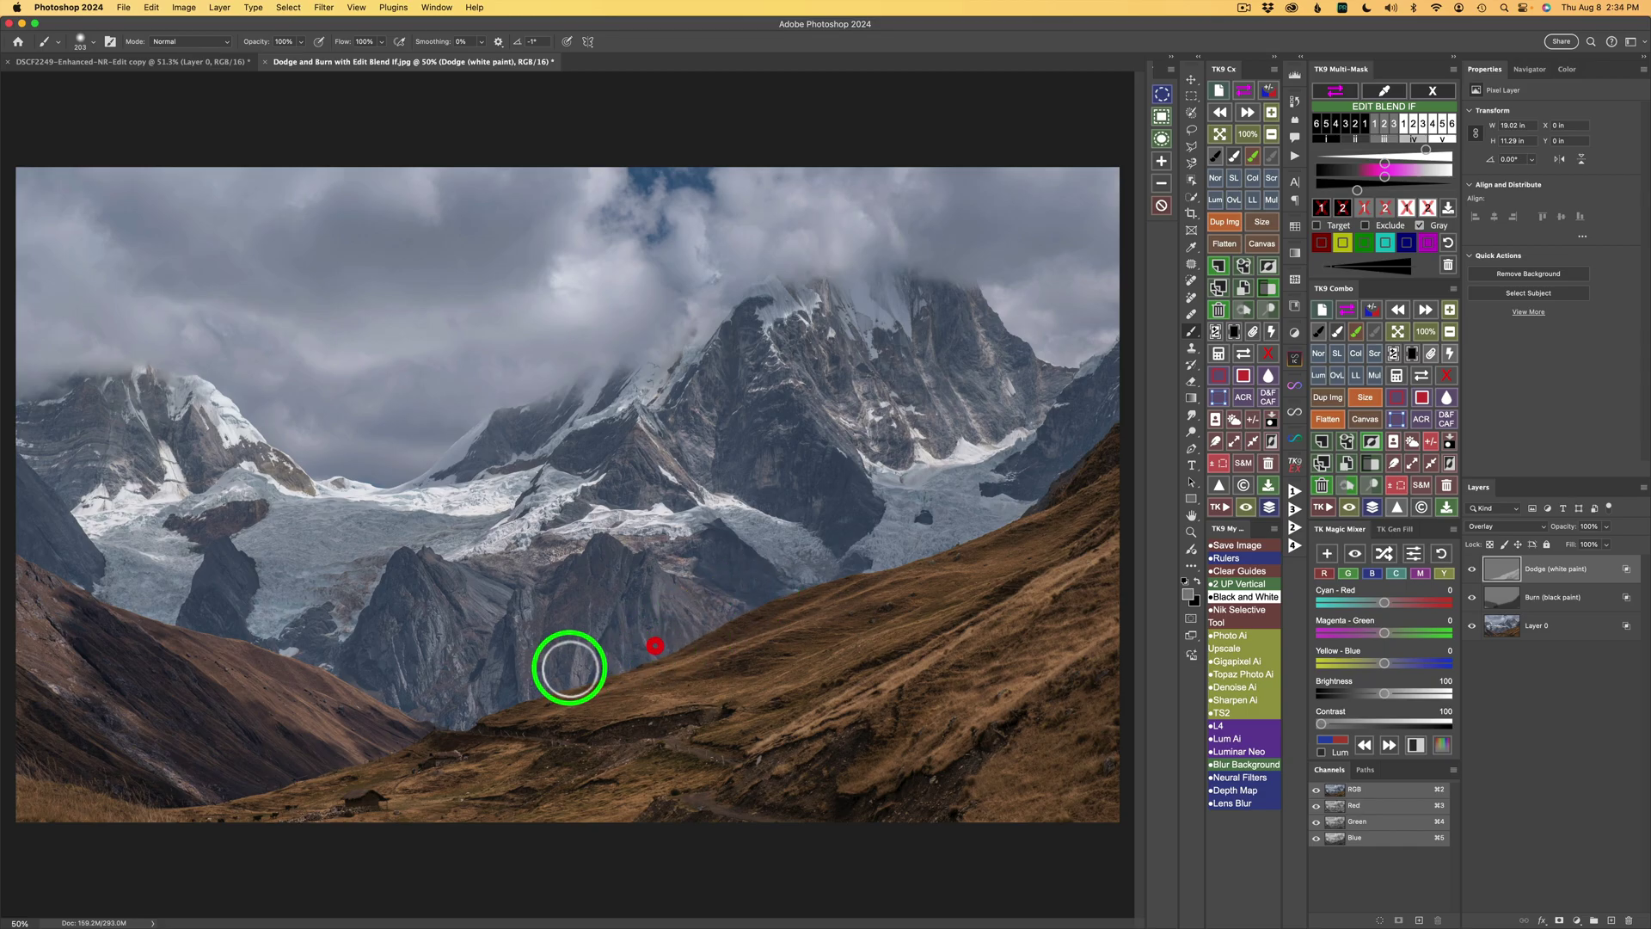
left_click(1471, 569)
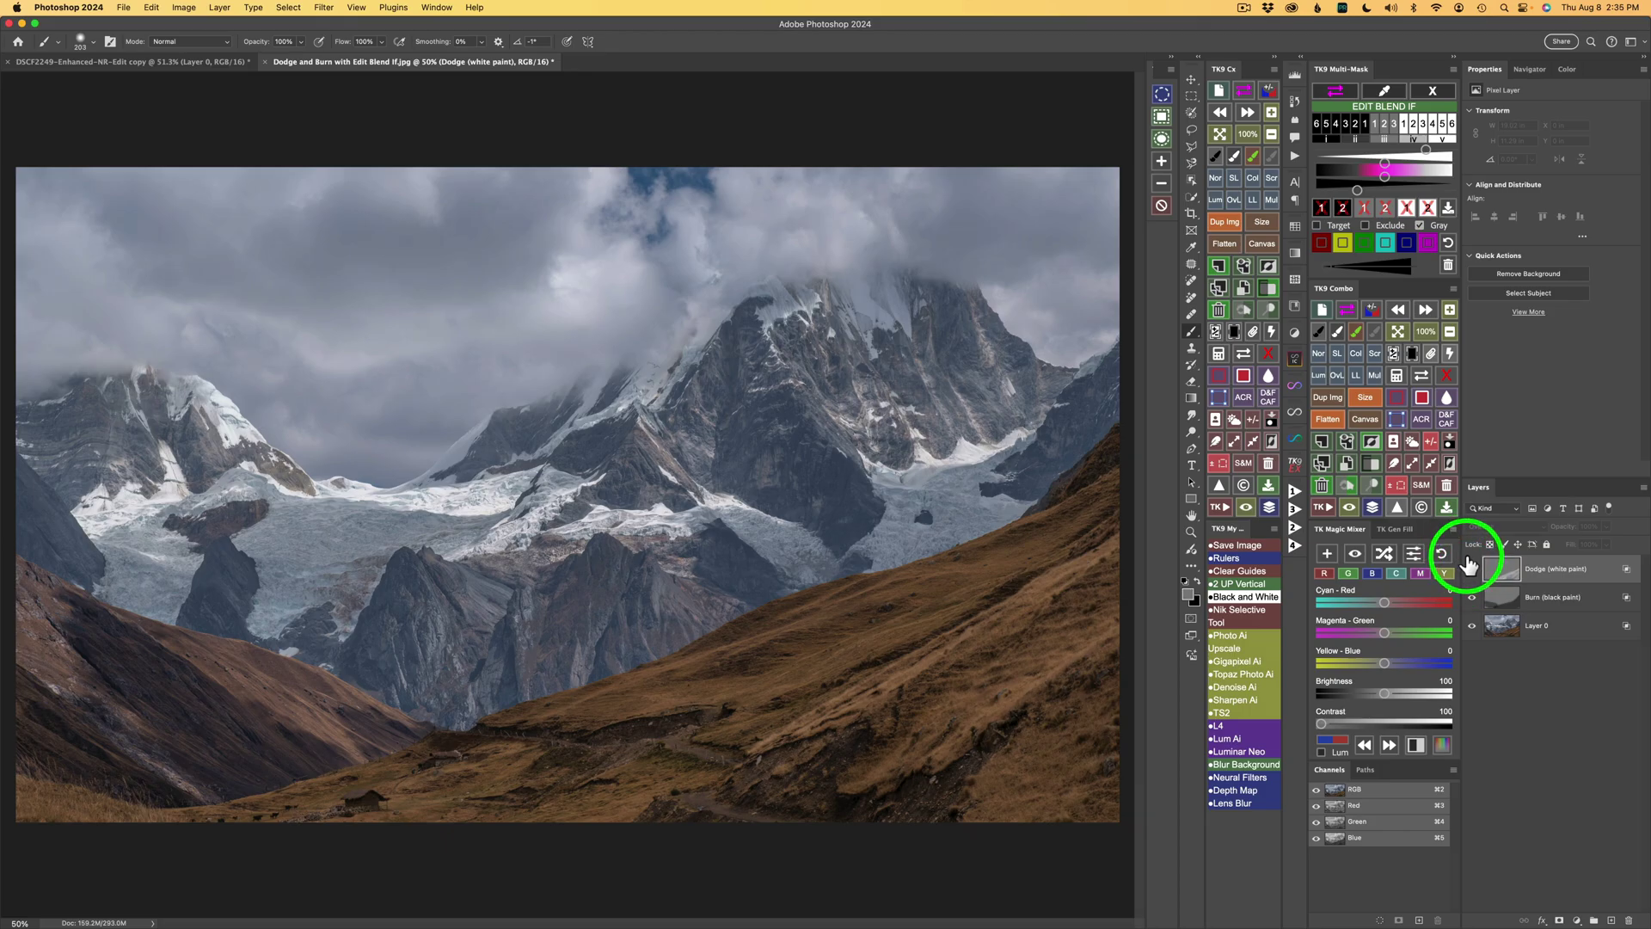
left_click(1471, 569)
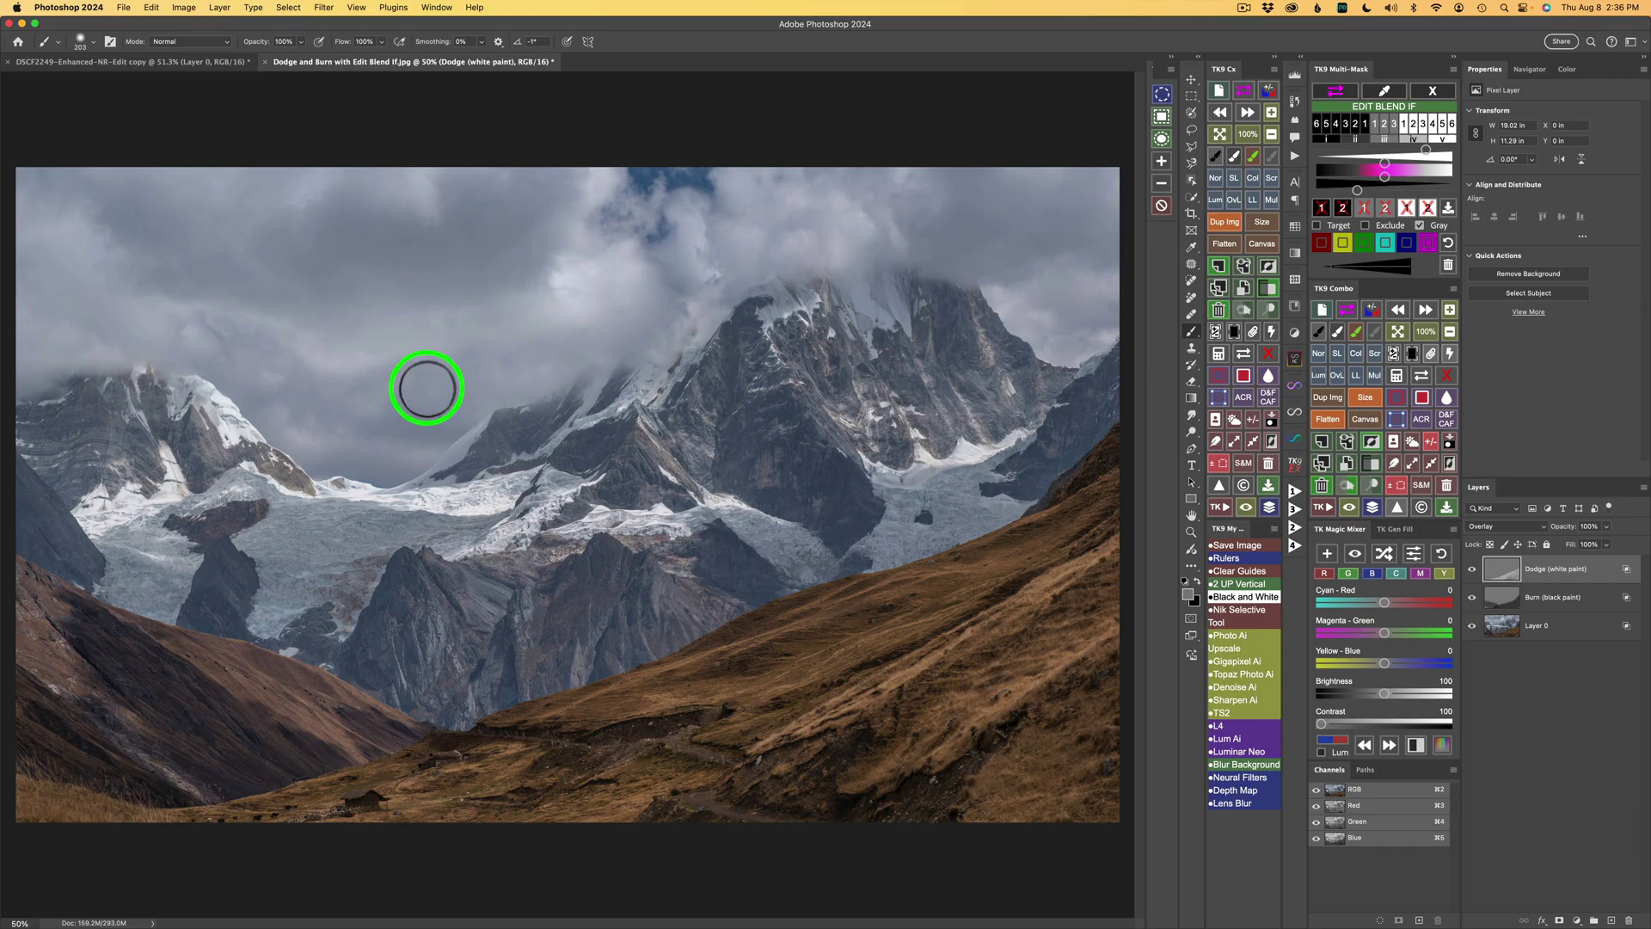
Add a Burn (black paint) layer in Soft Light mode and set its Blend If targeting from a tone sampled in the gray clouds
mouse_move(390, 281)
left_mouse_down()
mouse_move(427, 269)
mouse_move(438, 285)
left_mouse_up()
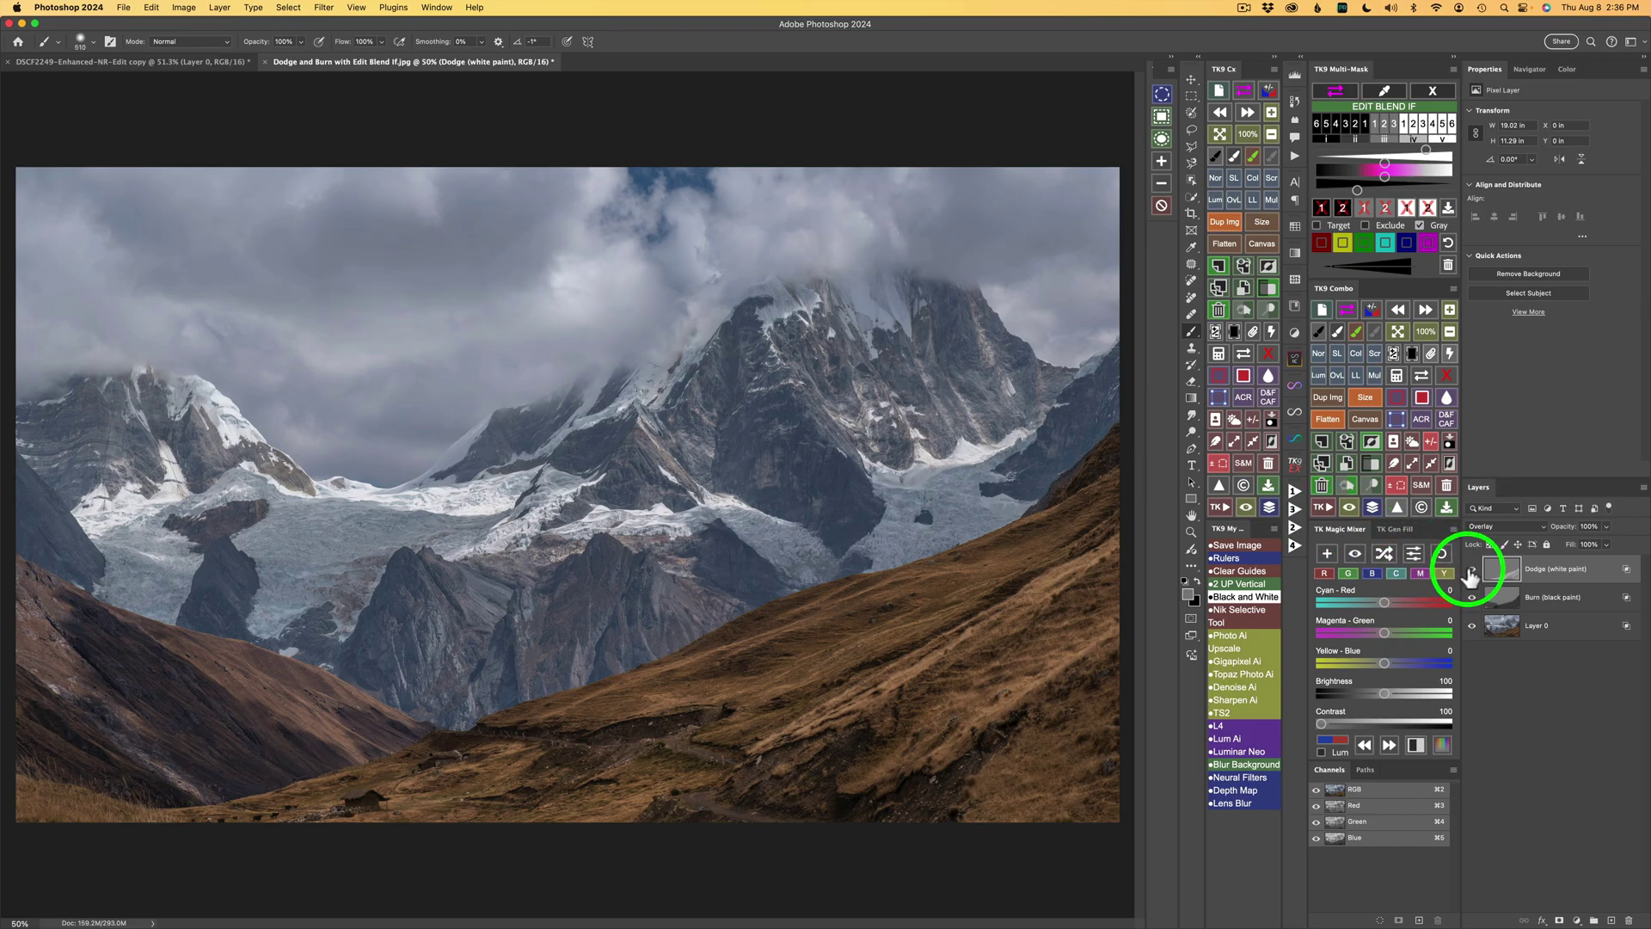
left_click(1344, 486)
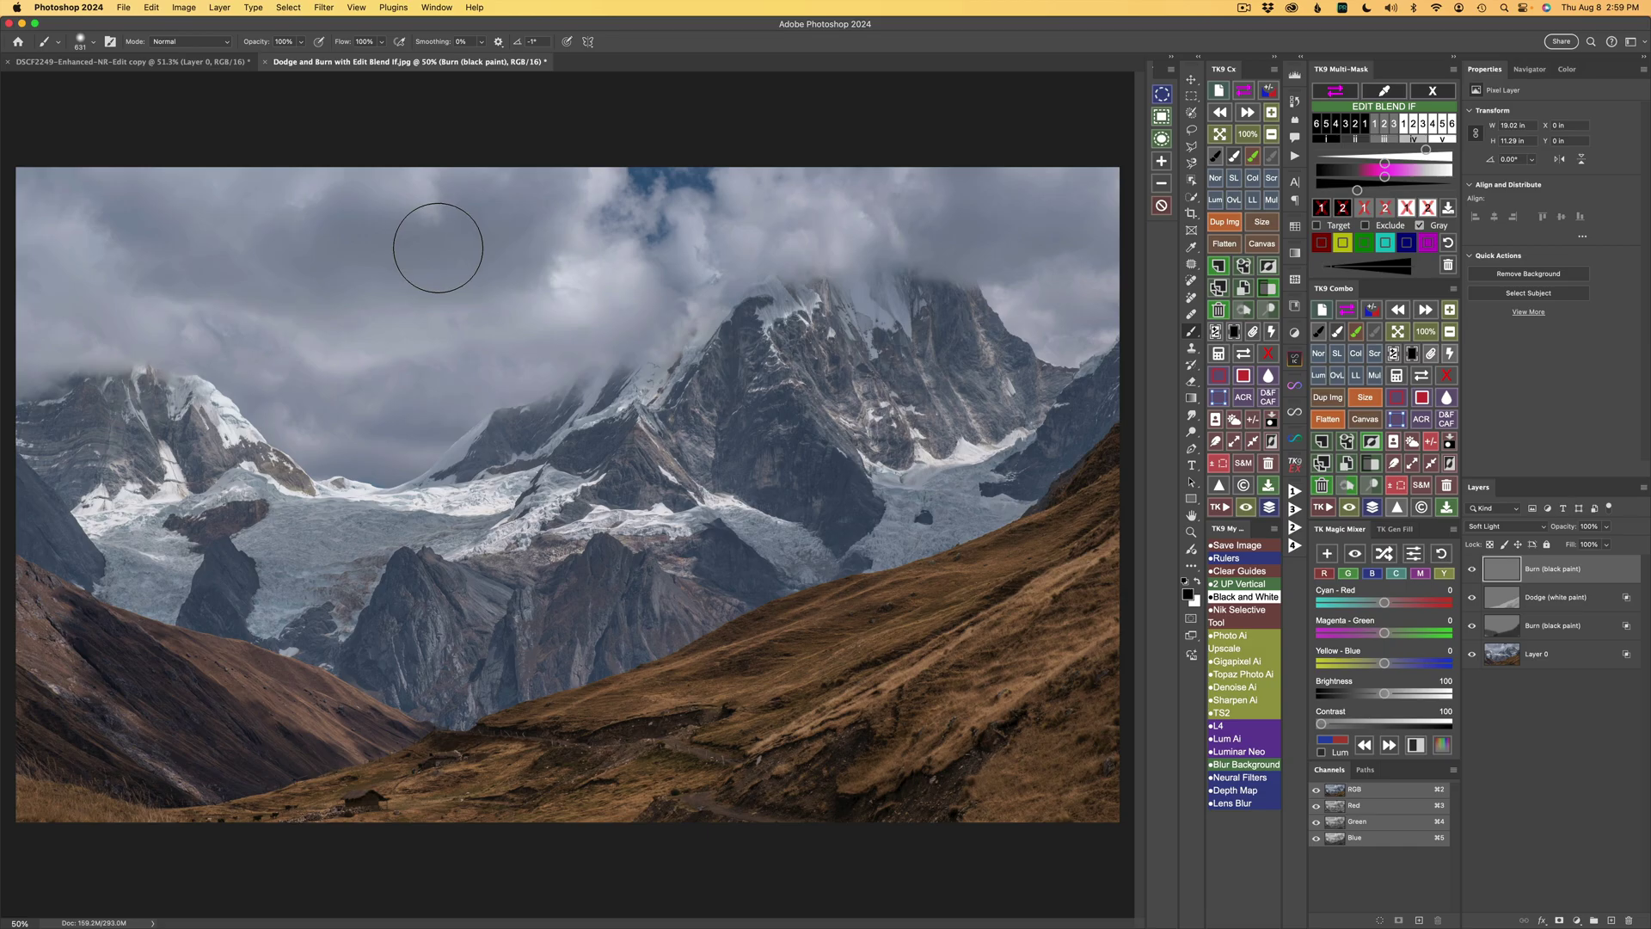
left_click(1400, 89)
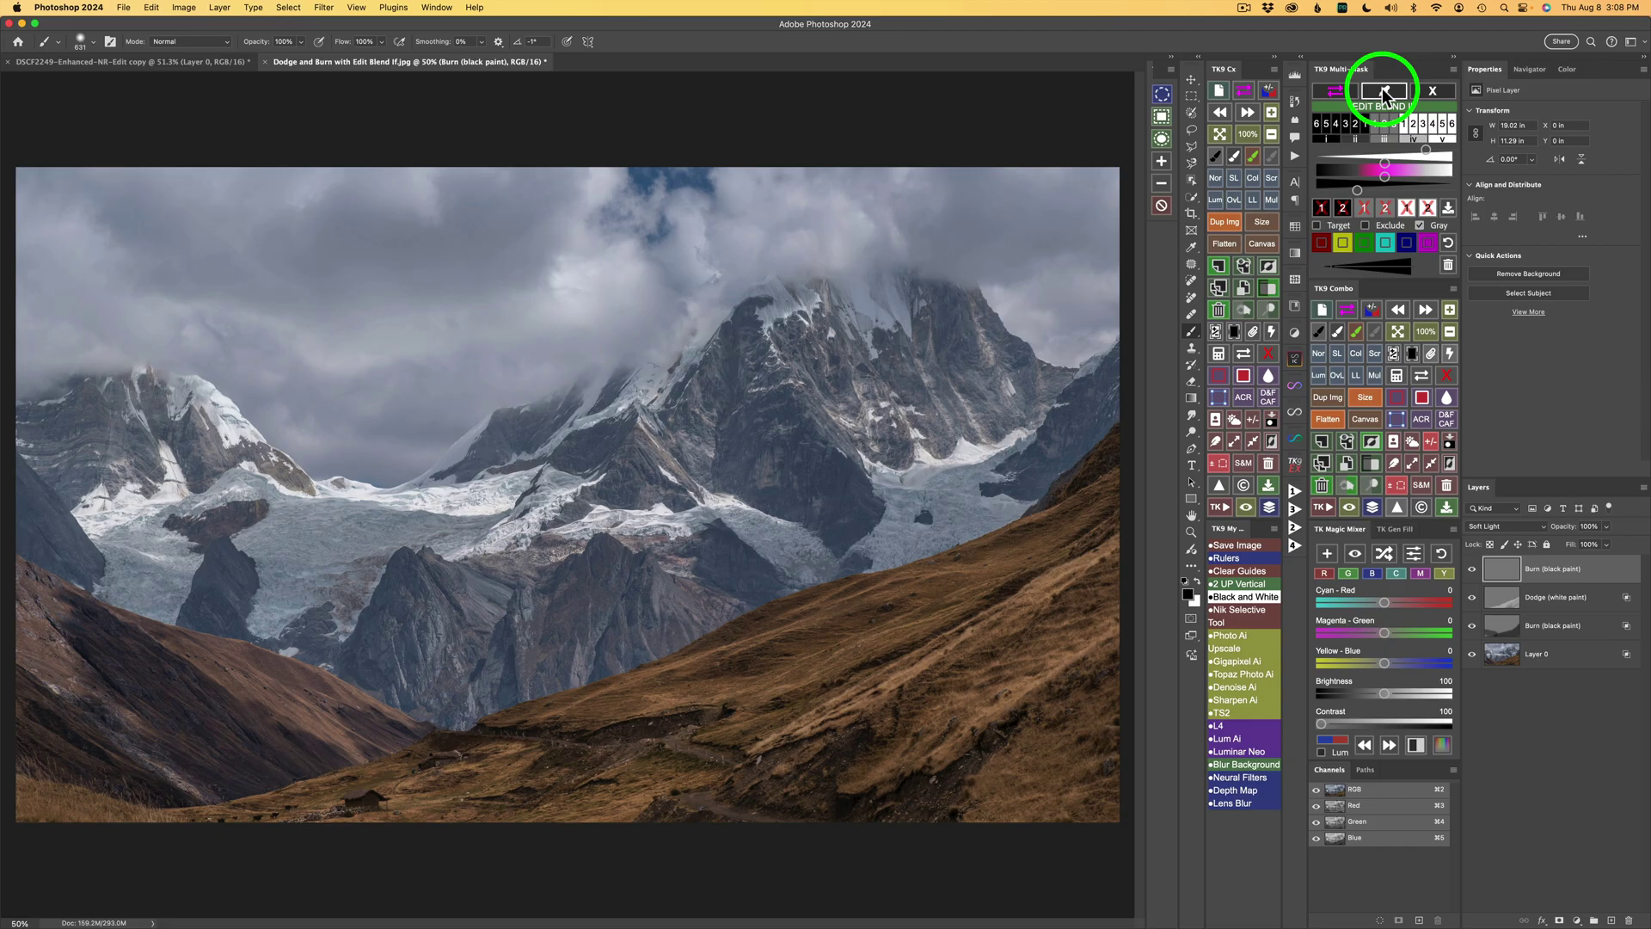
left_click(1382, 92)
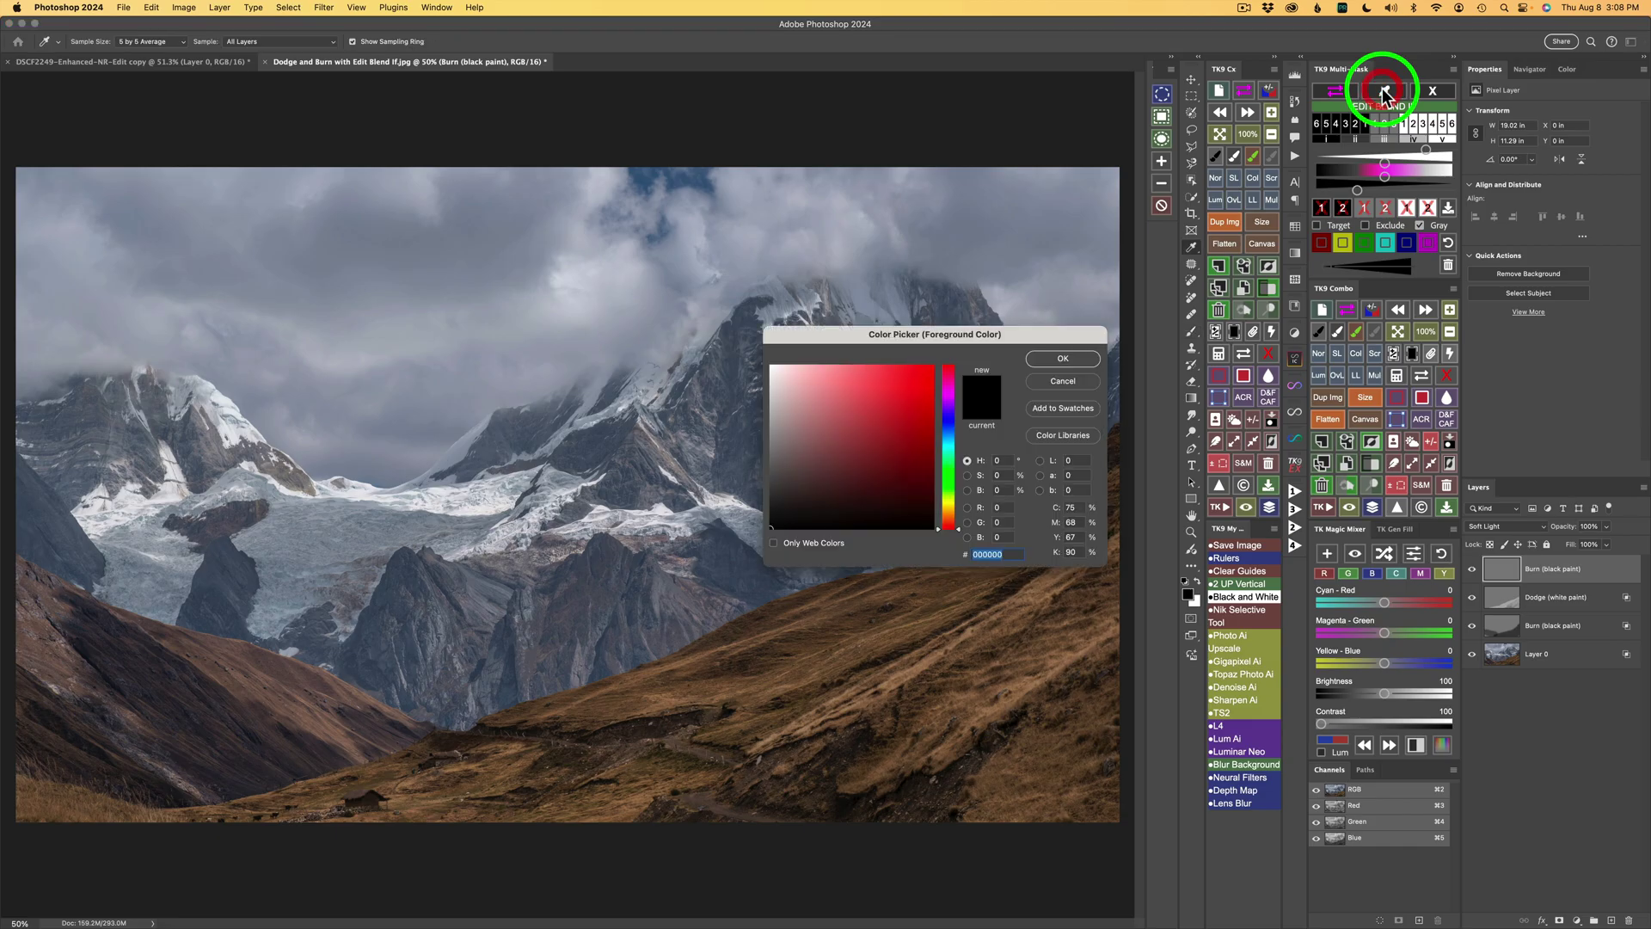
left_click(484, 239)
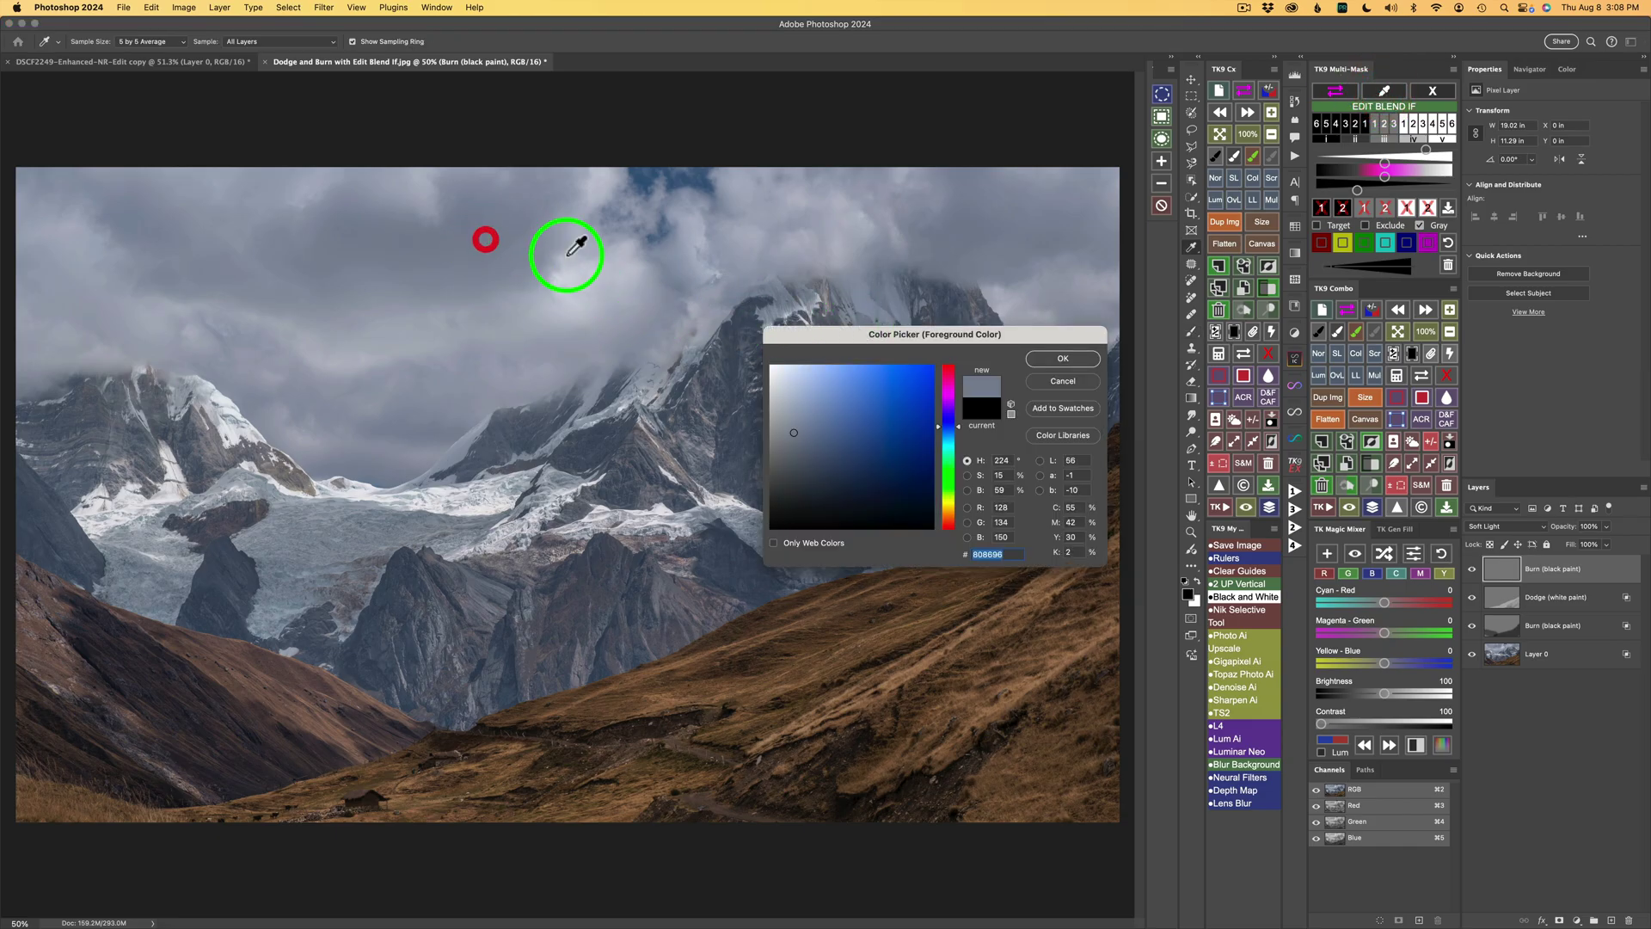
left_click(1074, 358)
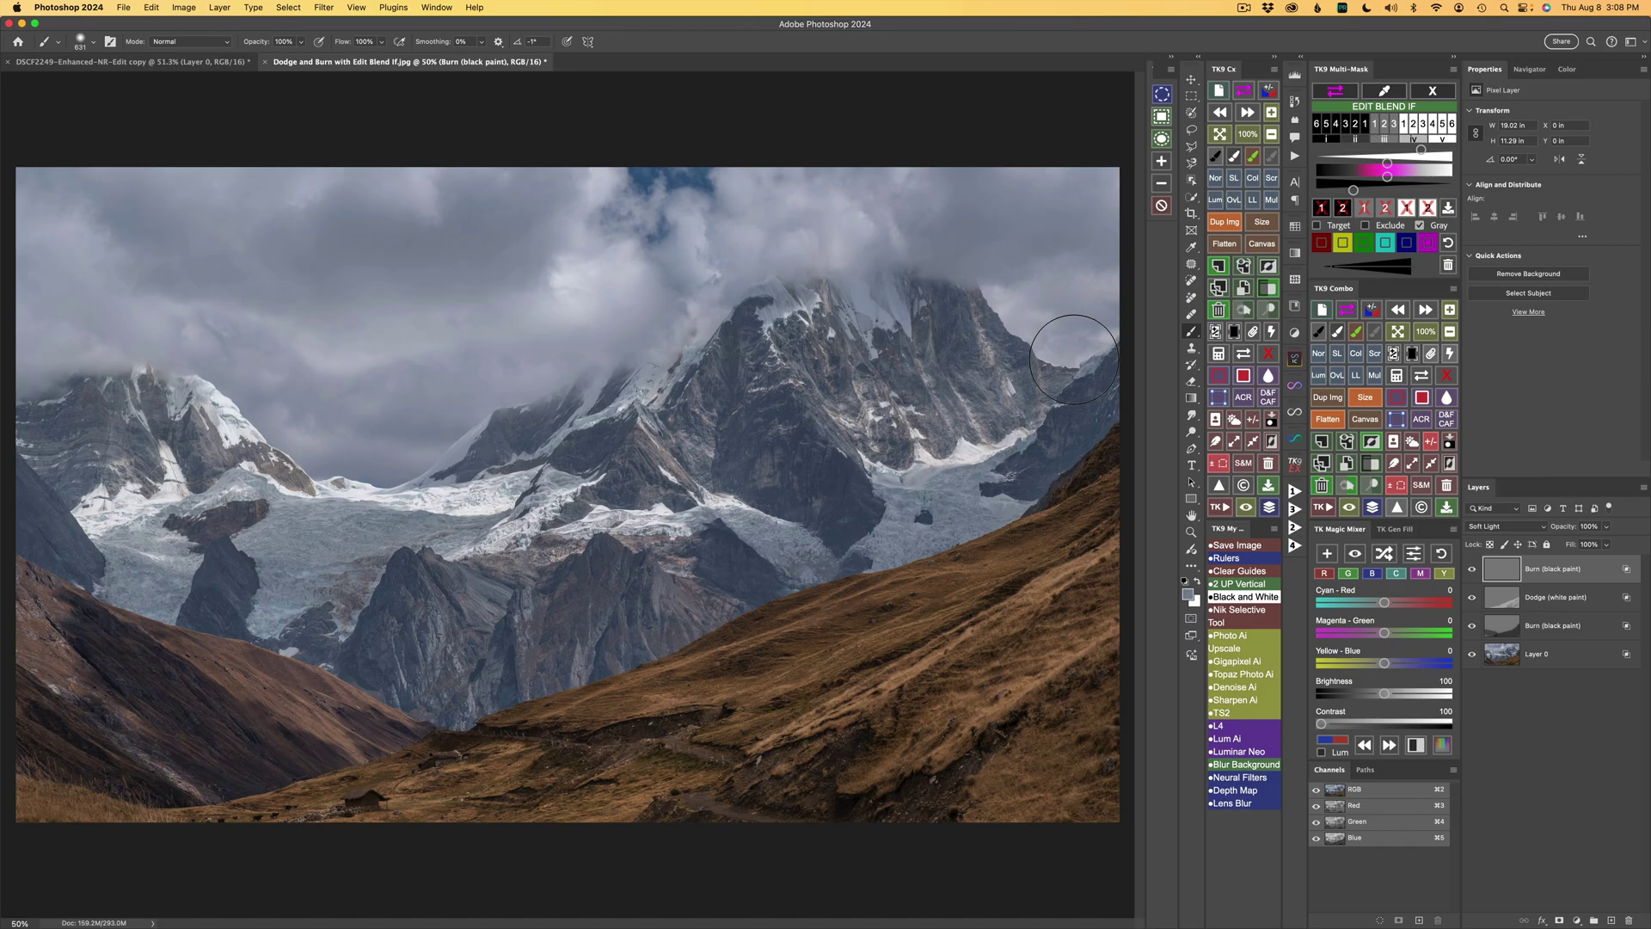
With the magenta overlay as a guide, lower the light-end limit of the new Burn layer's Blend If range to exclude the brighter clouds
left_click(1337, 89)
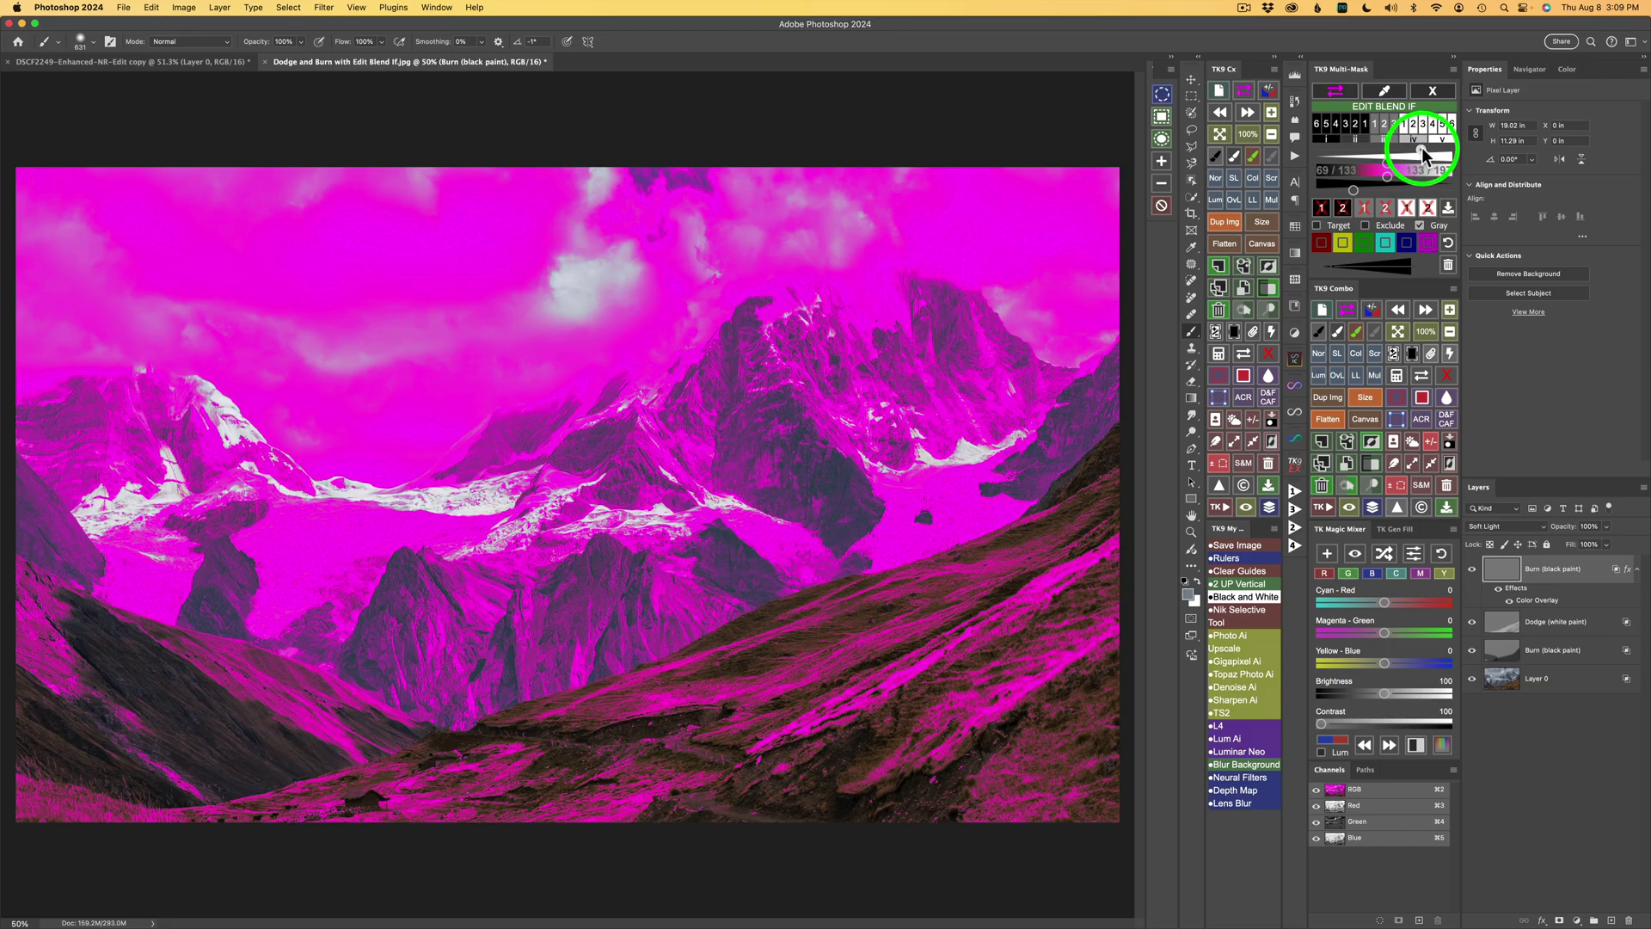
left_click(1419, 148)
left_click_drag(1419, 147, 1412, 147)
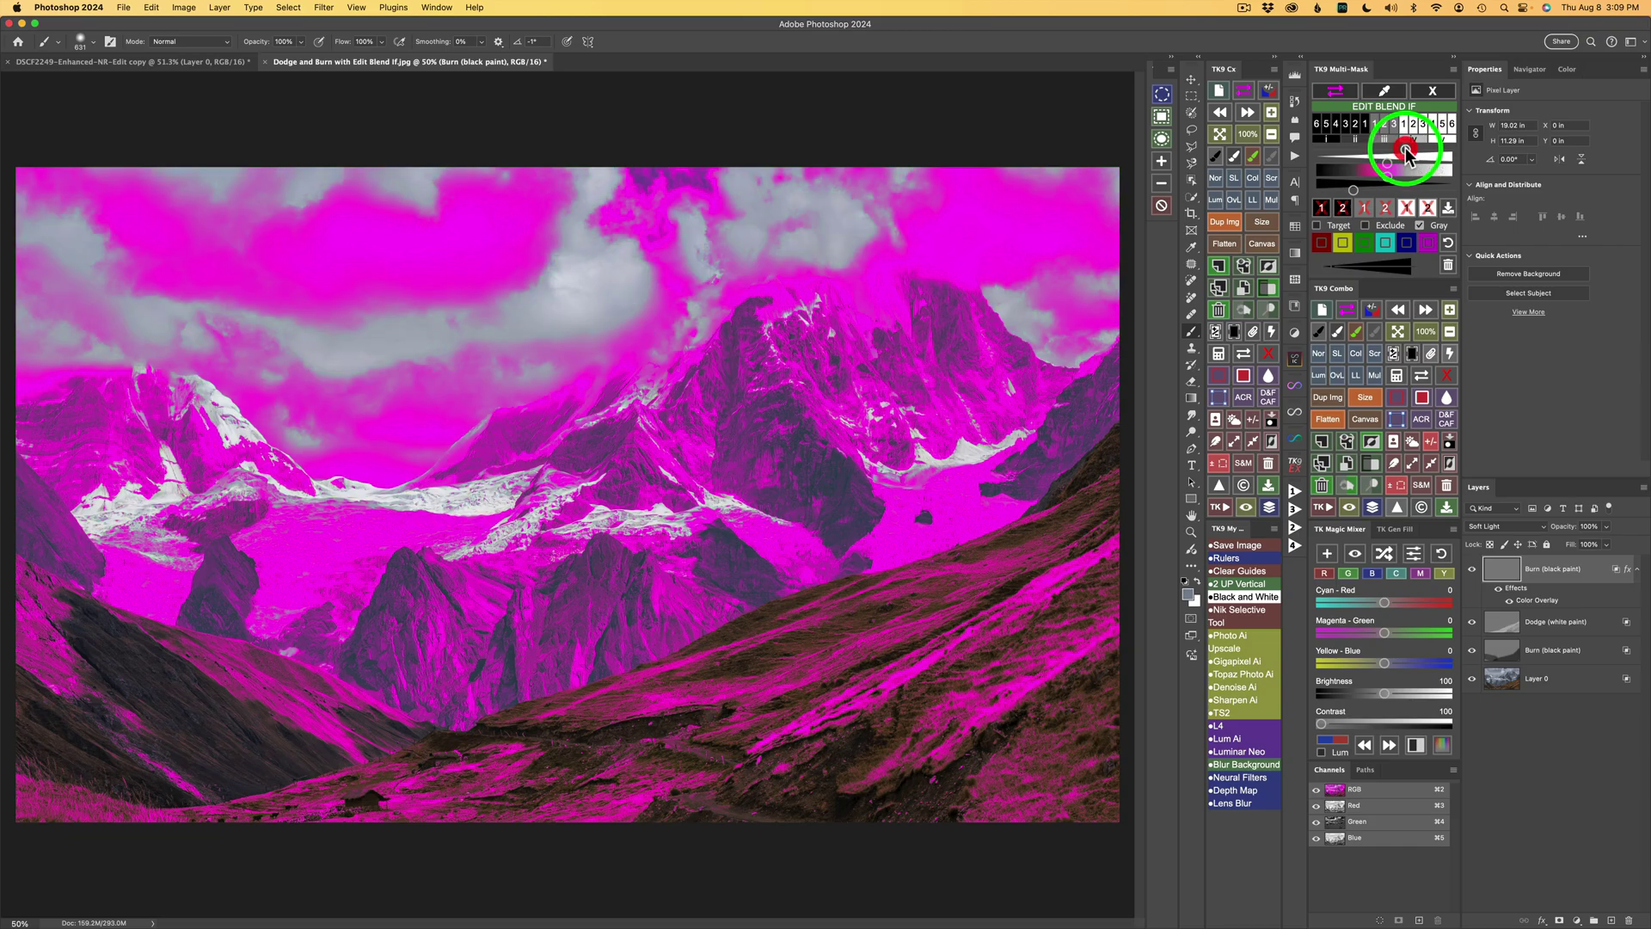
left_click(1405, 147)
left_click_drag(1407, 147, 1405, 148)
left_click(1337, 93)
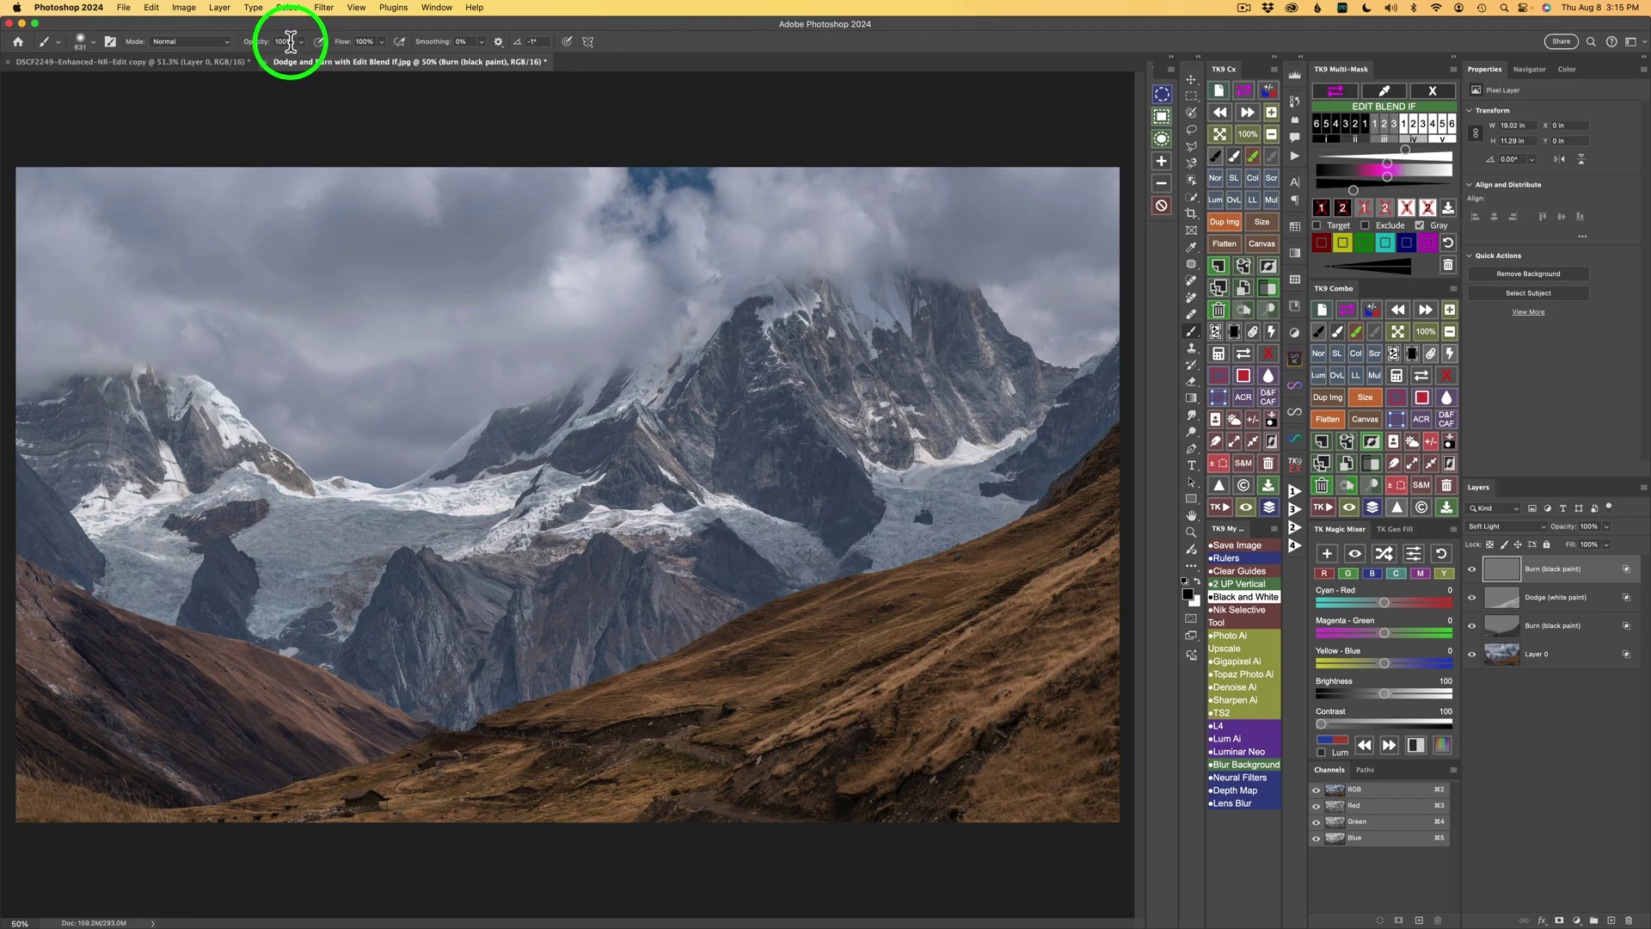
Darken the gray clouds on the new Burn layer with a black brush at 20% opacity, and compare with the layer hidden
key("2")
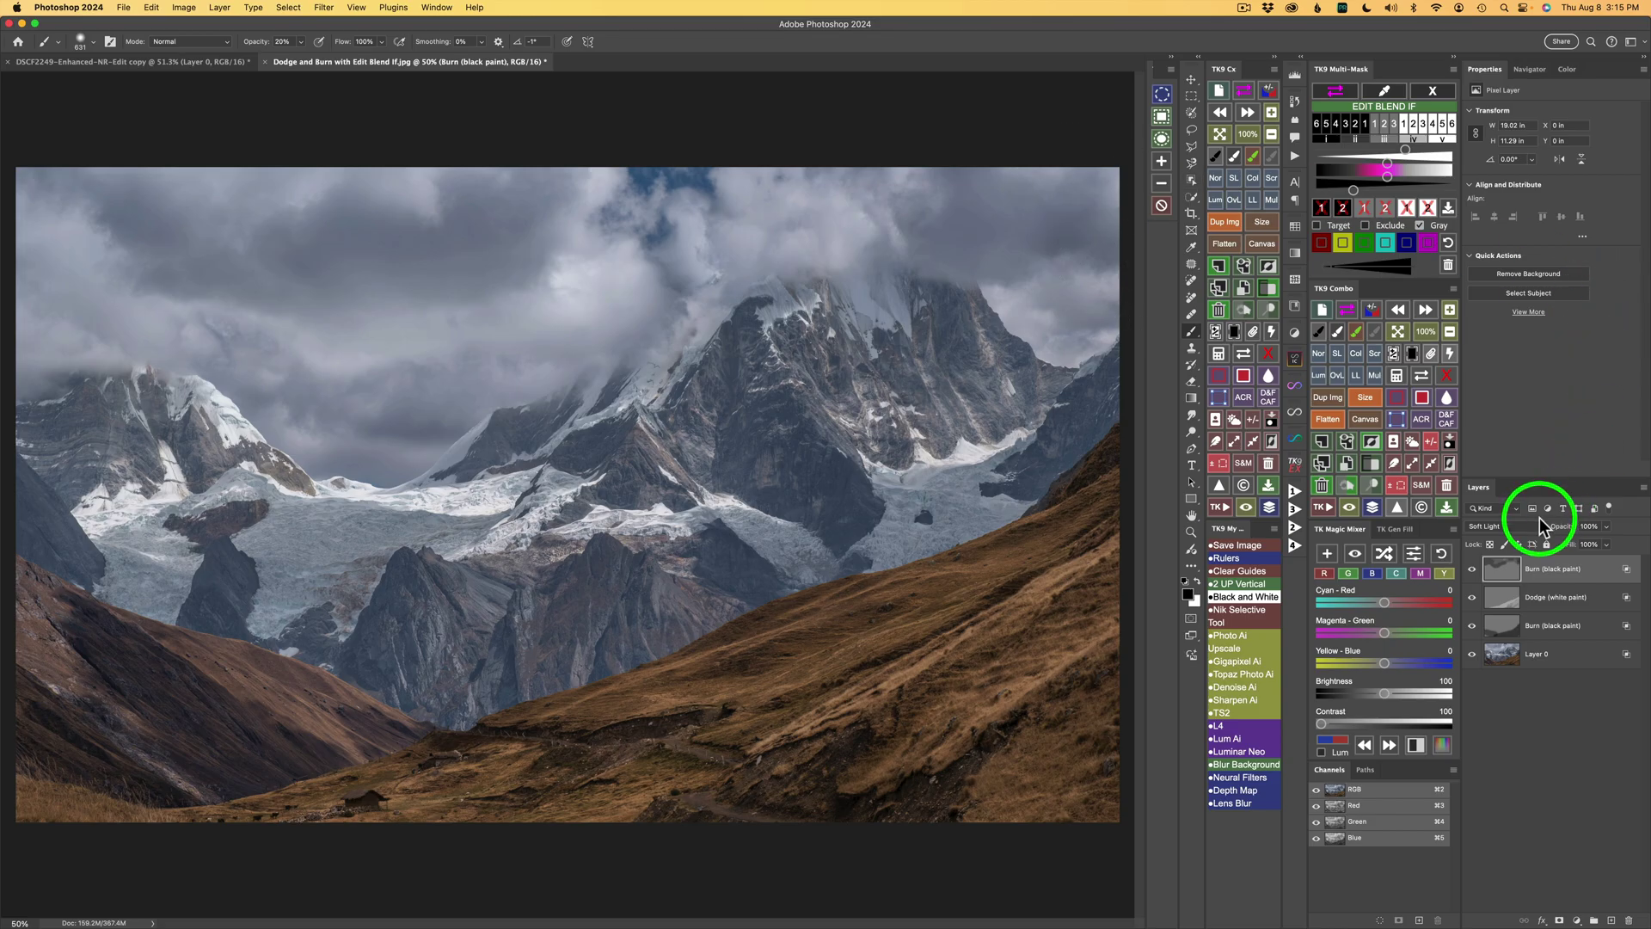
left_click(1472, 570)
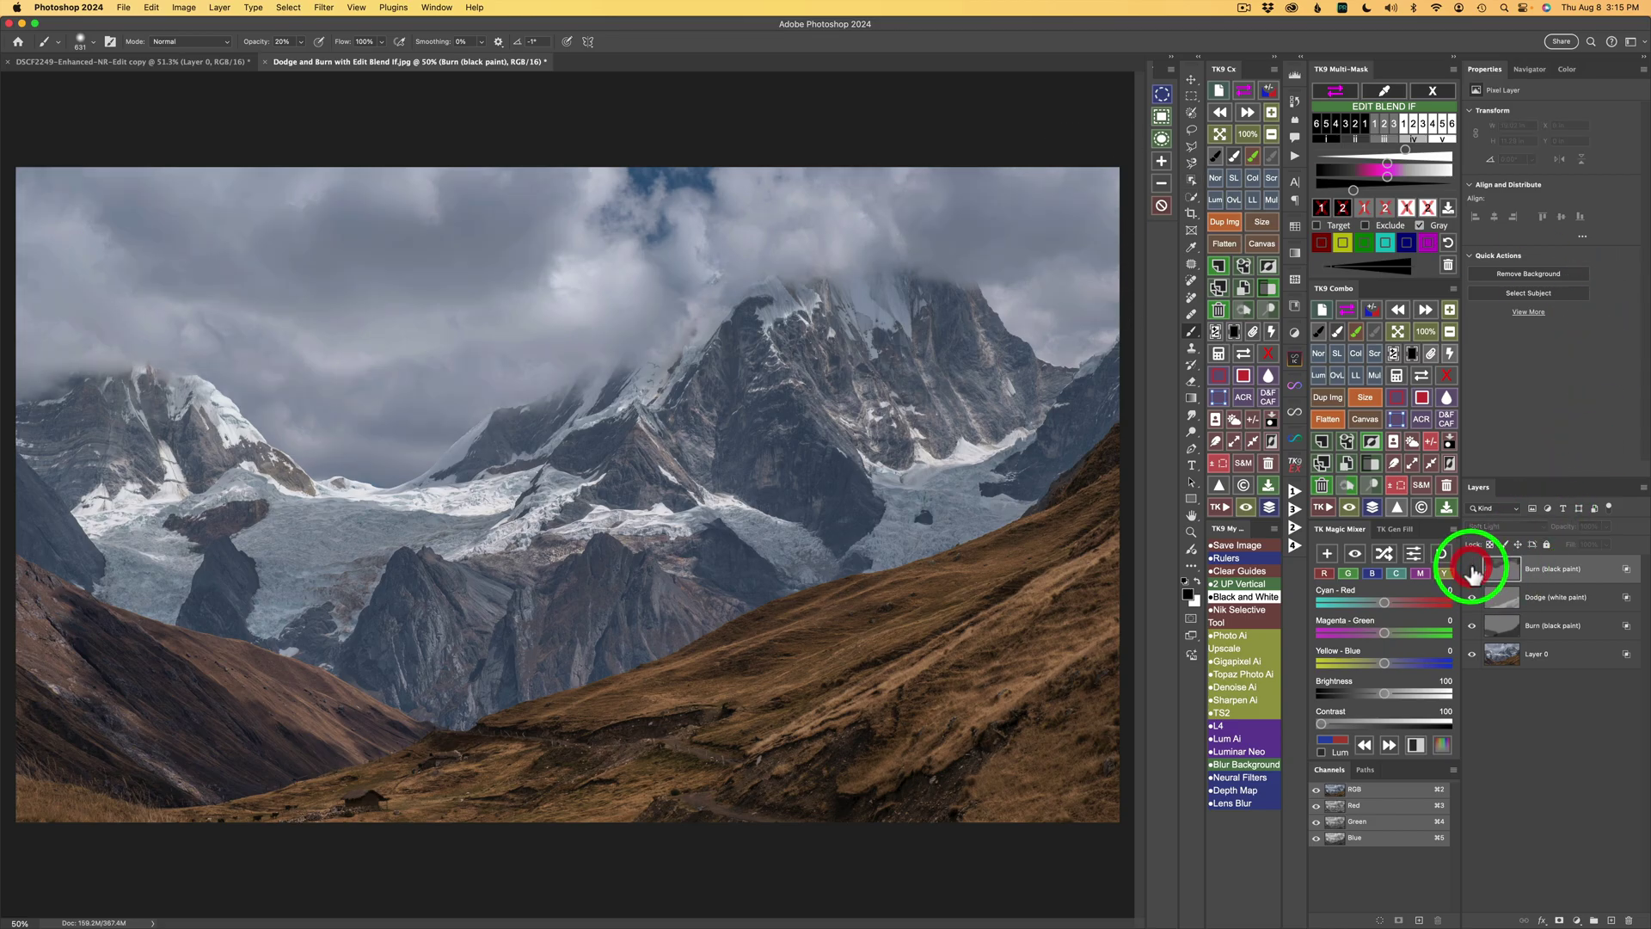
left_click(1472, 571)
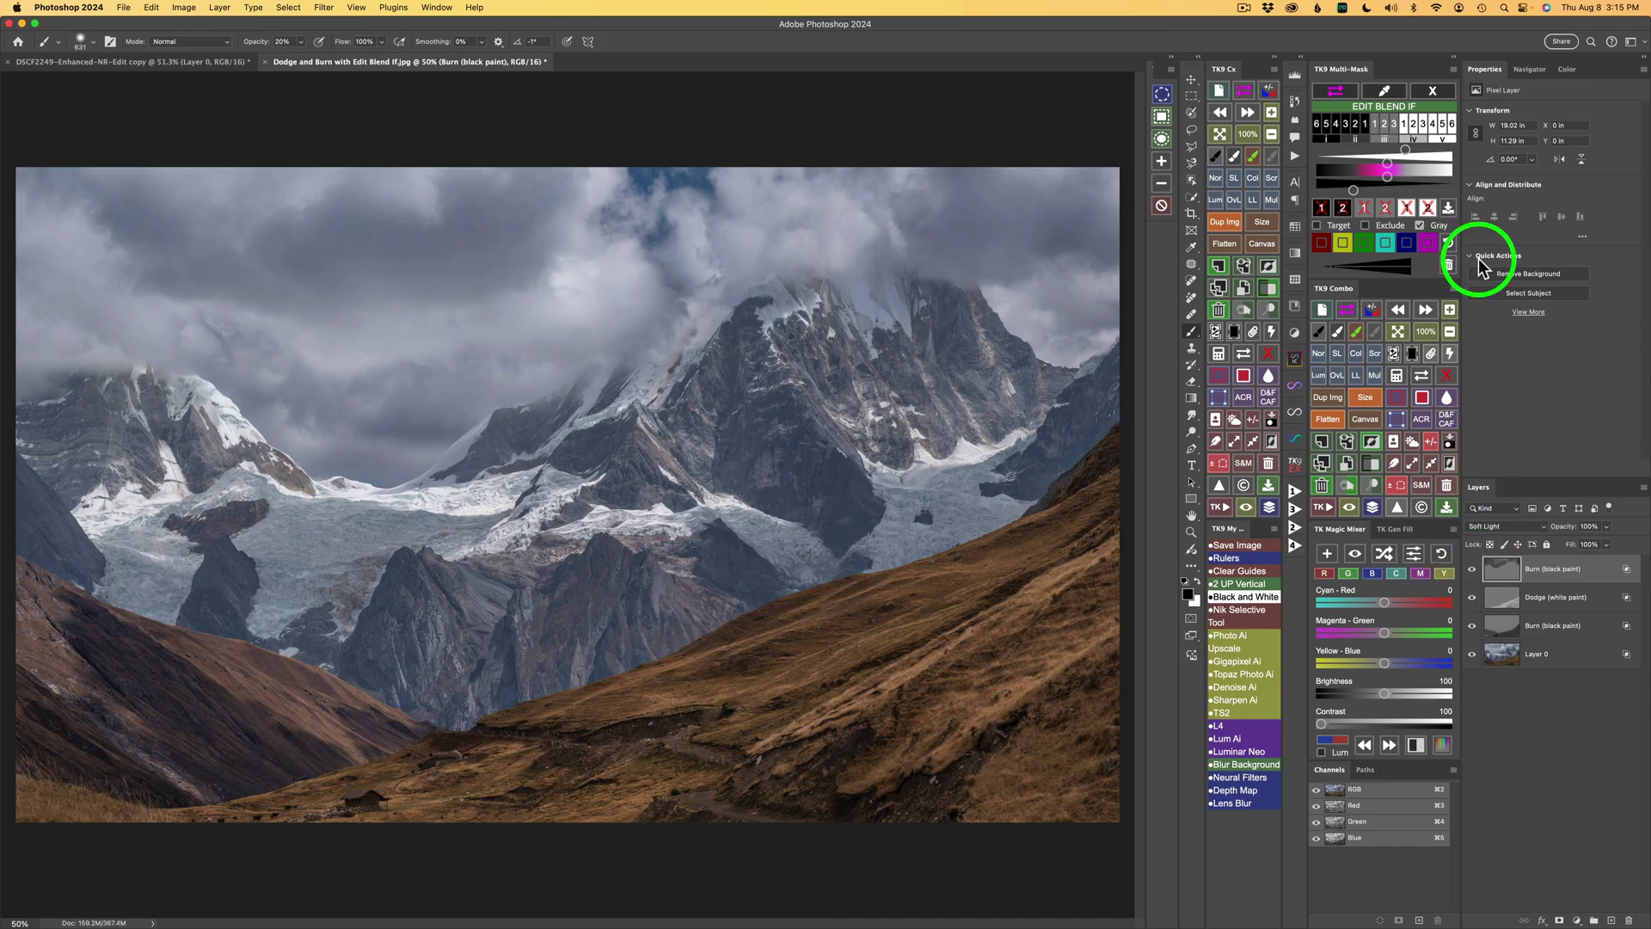
Raise the light-end limit of the top Burn layer's Blend If range slightly, and compare the clouds with the layer hidden and shown
mouse_move(1406, 148)
left_click_drag(1409, 147, 1412, 147)
left_click(1421, 151)
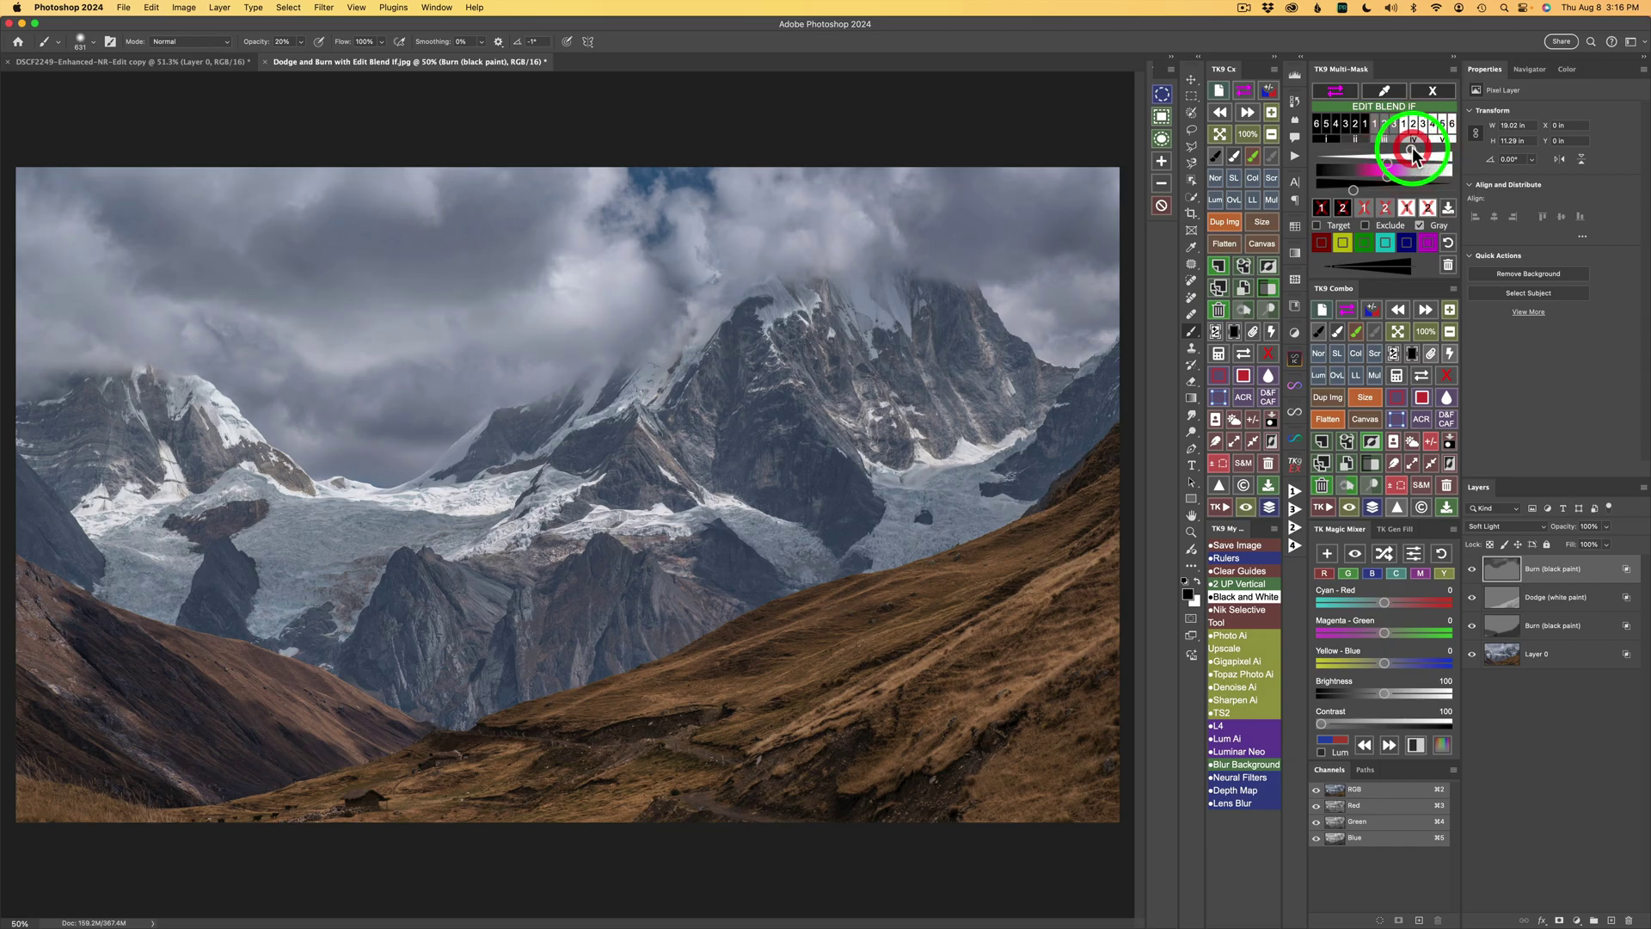
left_click(1472, 571)
left_click(1472, 571)
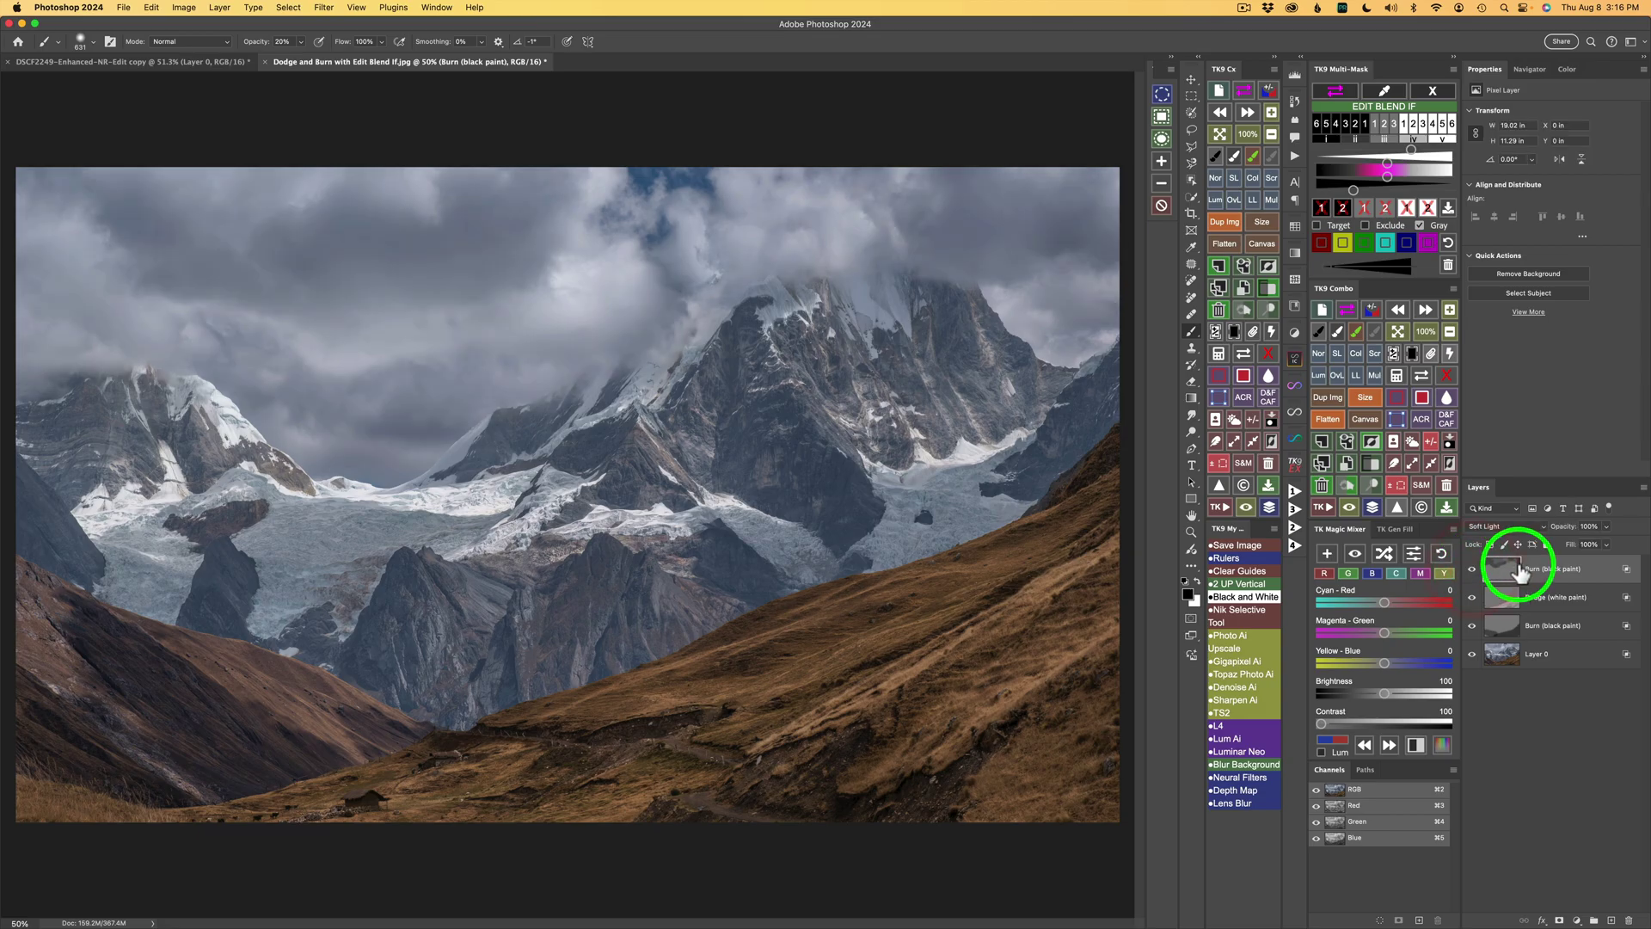
Reduce the top Burn layer's opacity to about 79% to soften the cloud darkening
left_click(1605, 527)
mouse_move(1610, 547)
left_mouse_down()
mouse_move(1514, 543)
mouse_move(1548, 546)
left_mouse_up()
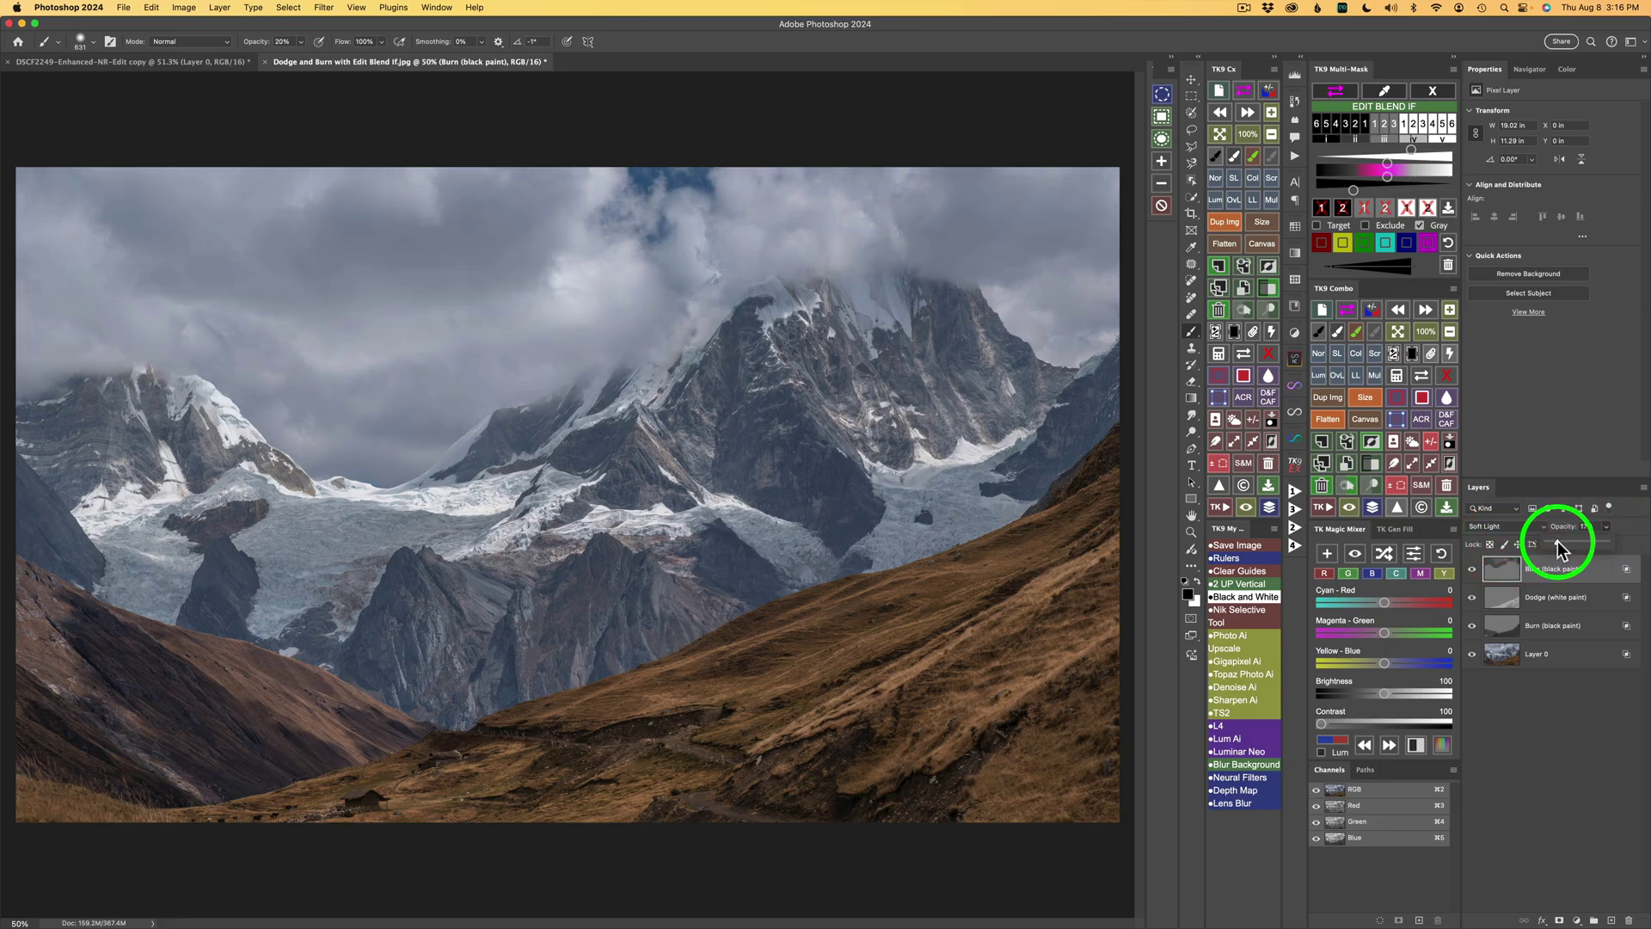
left_click(1562, 545)
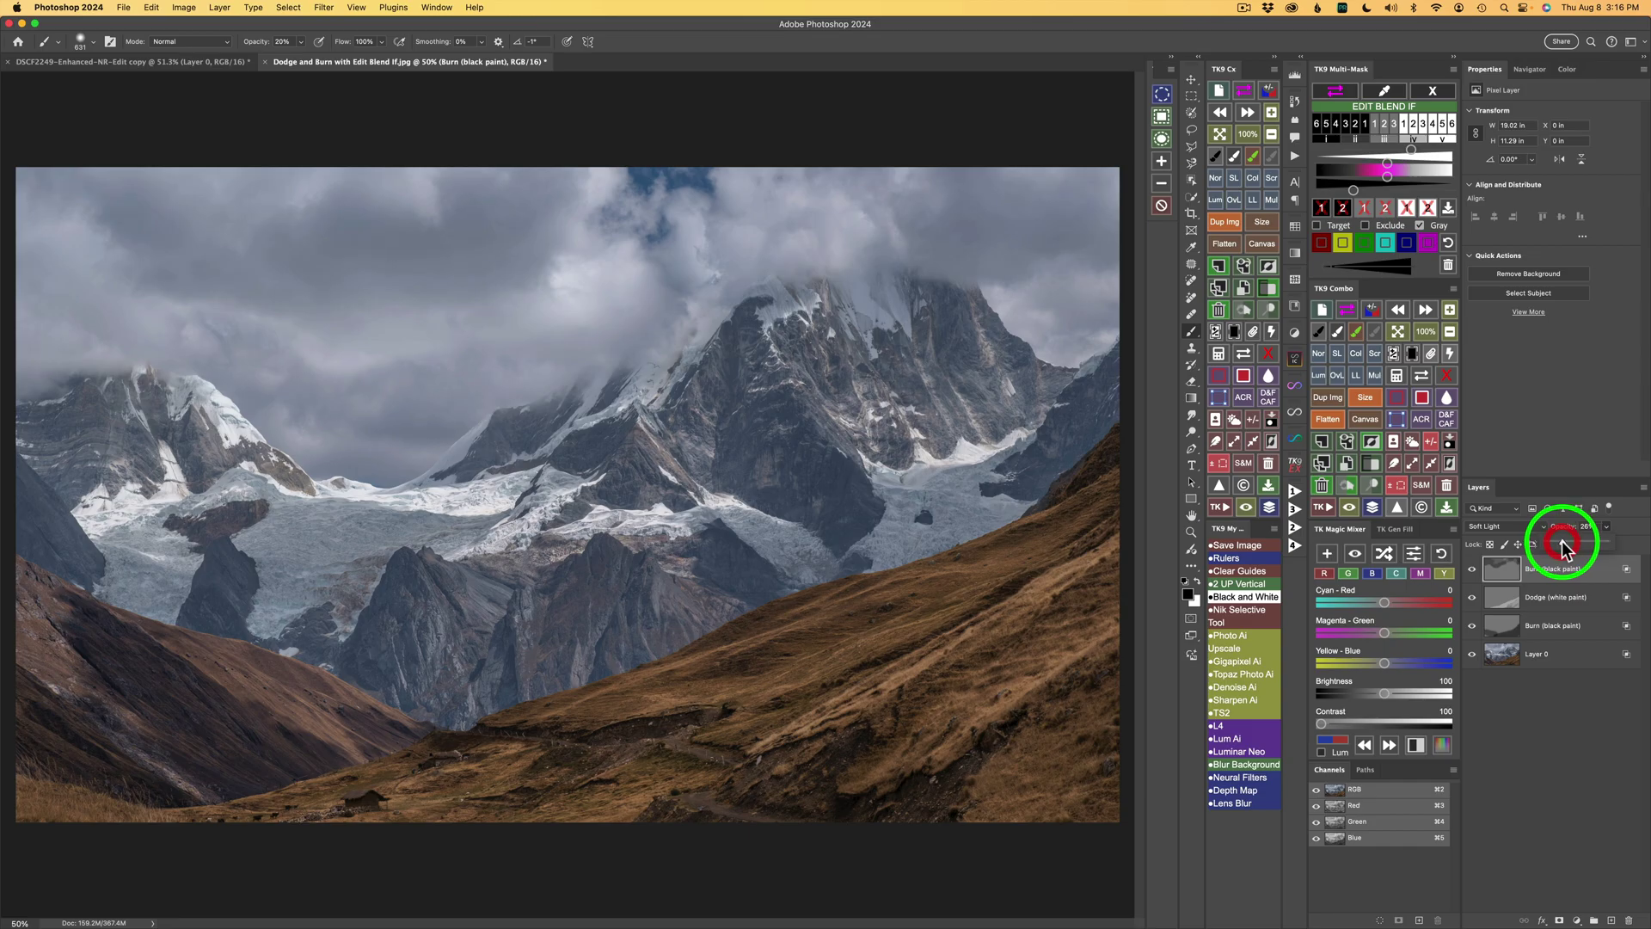
left_click_drag(1577, 543, 1591, 547)
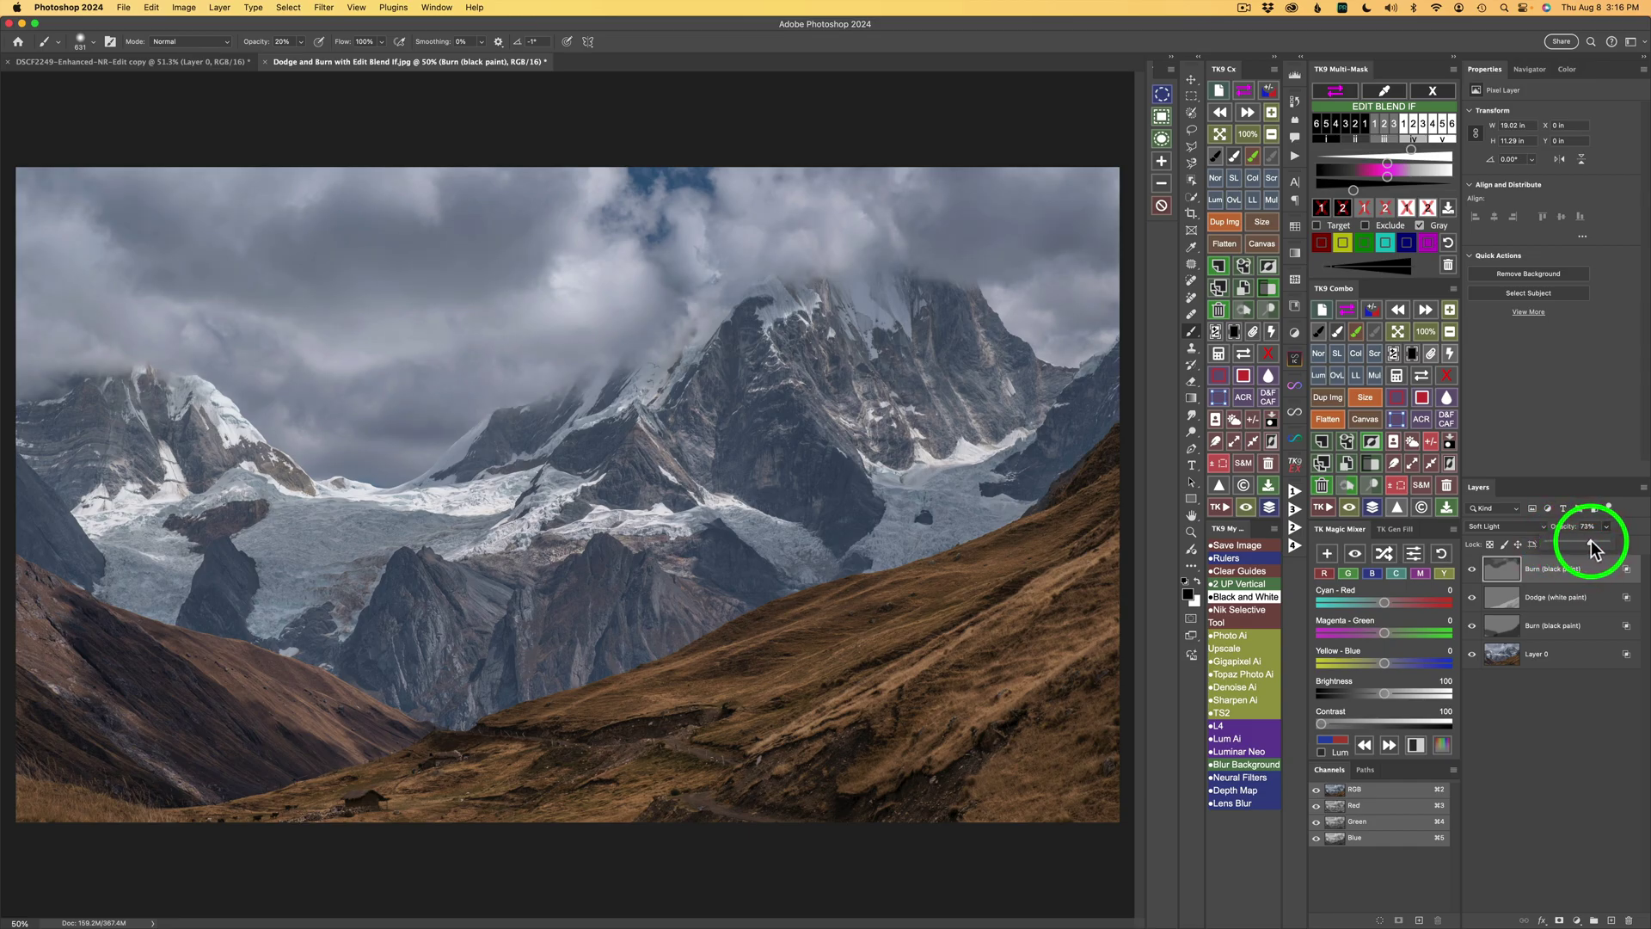
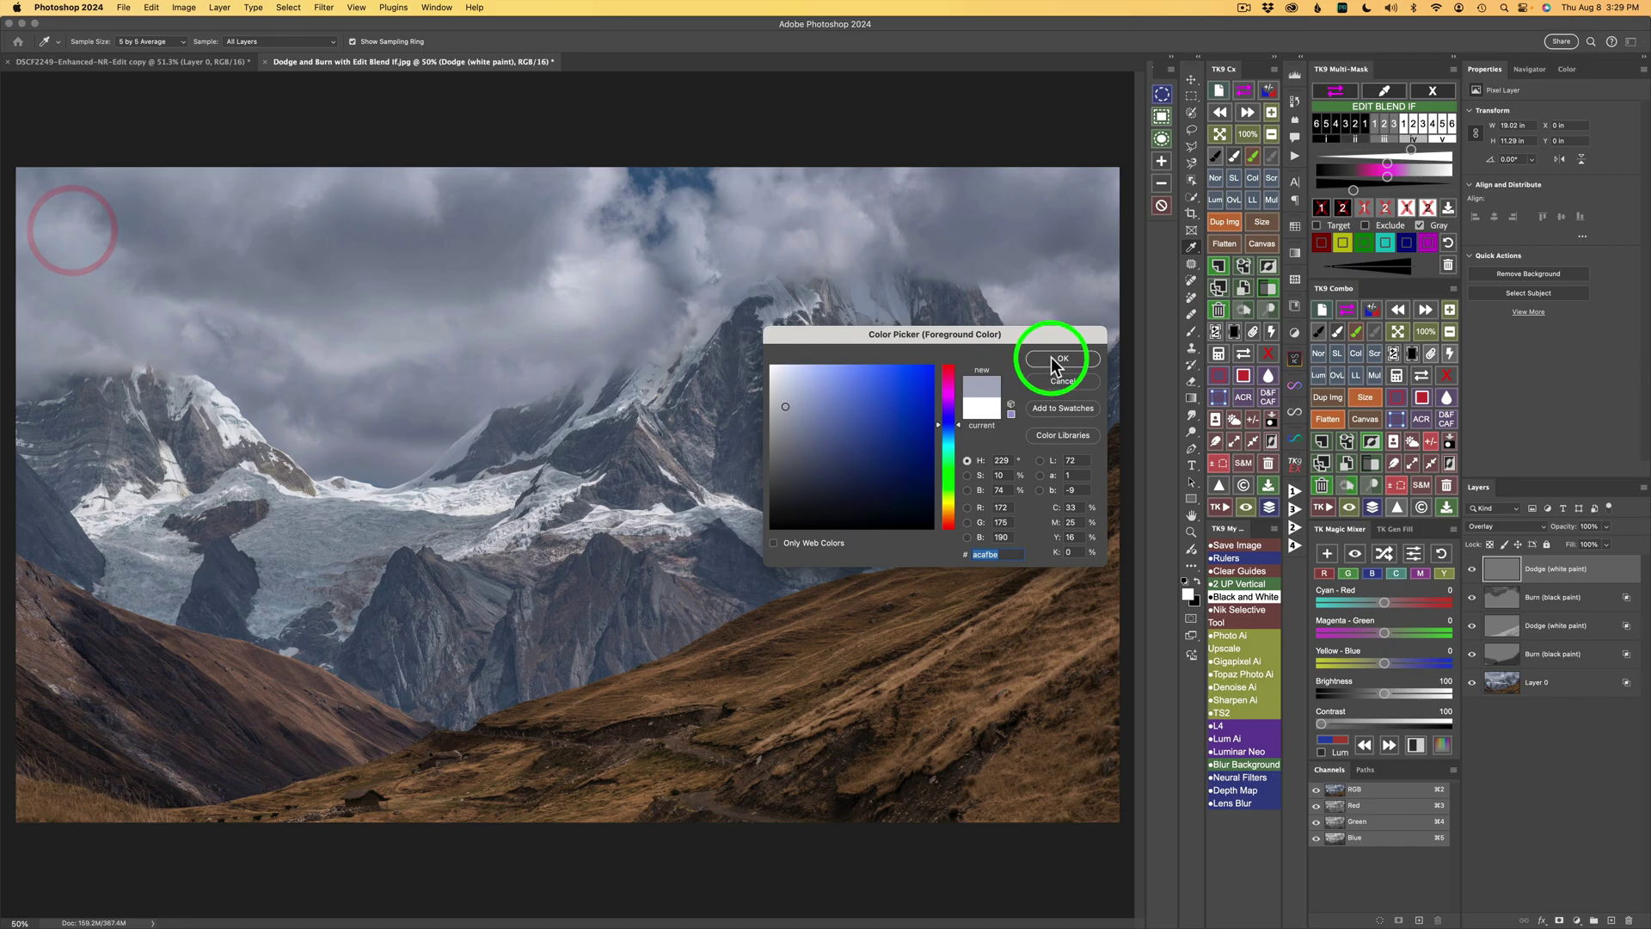
Set the Blend If targeting of a new Overlay-mode Dodge (white paint) layer from sampled cloud color #acafbe, and show the magenta overlay
left_click(1062, 358)
left_click(1402, 92)
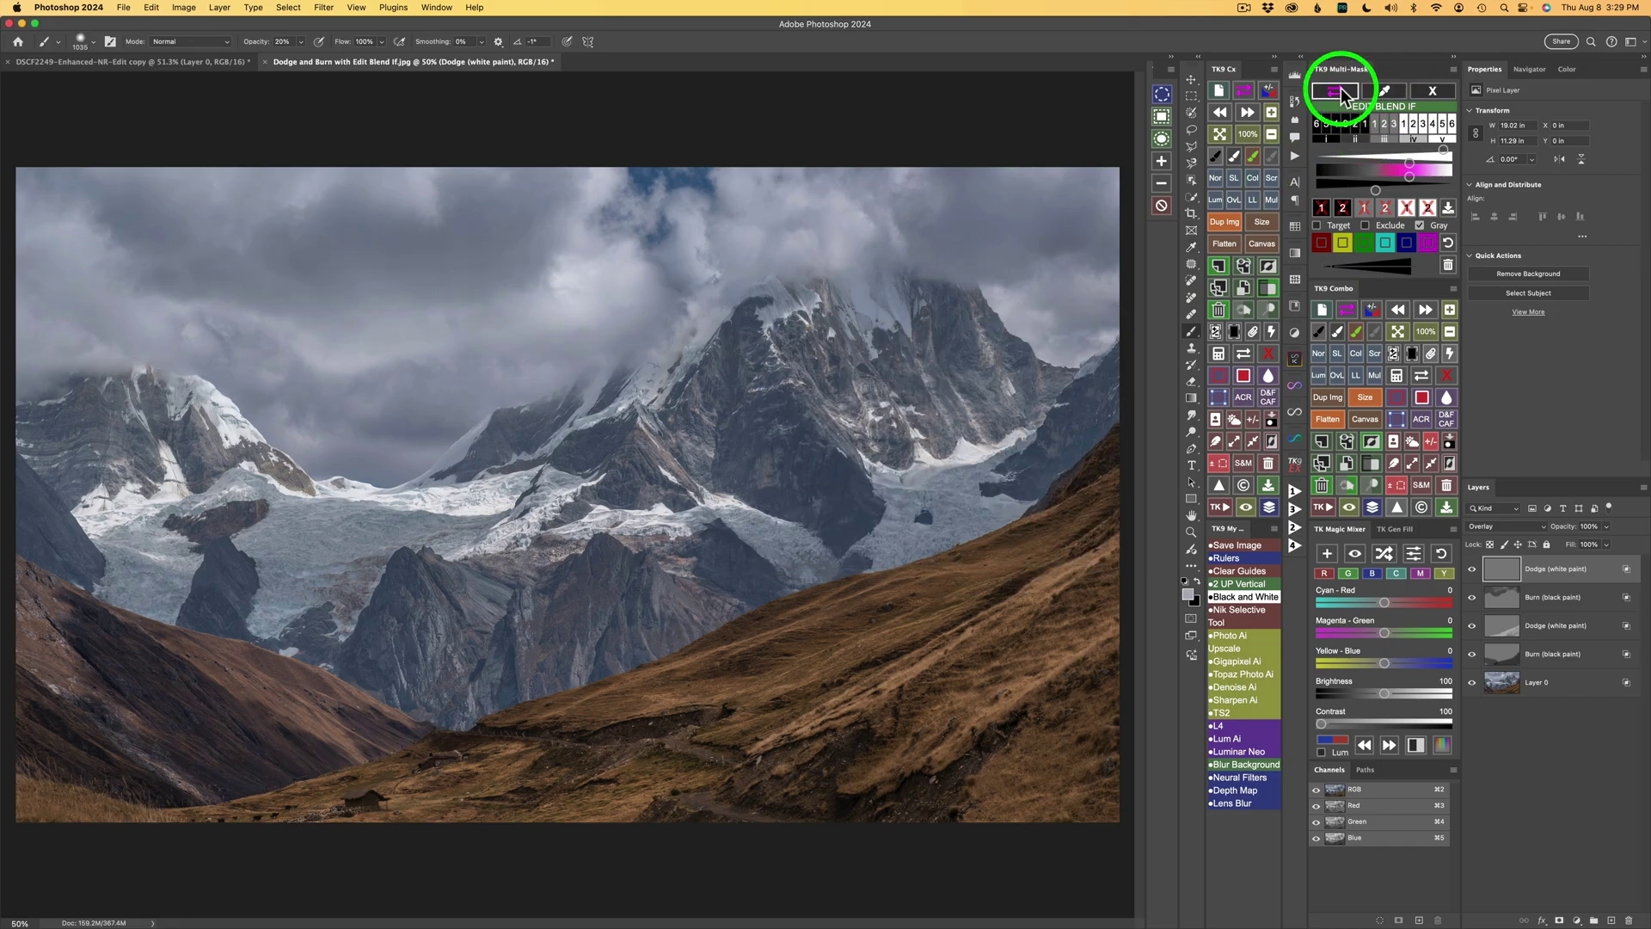
left_click(1338, 92)
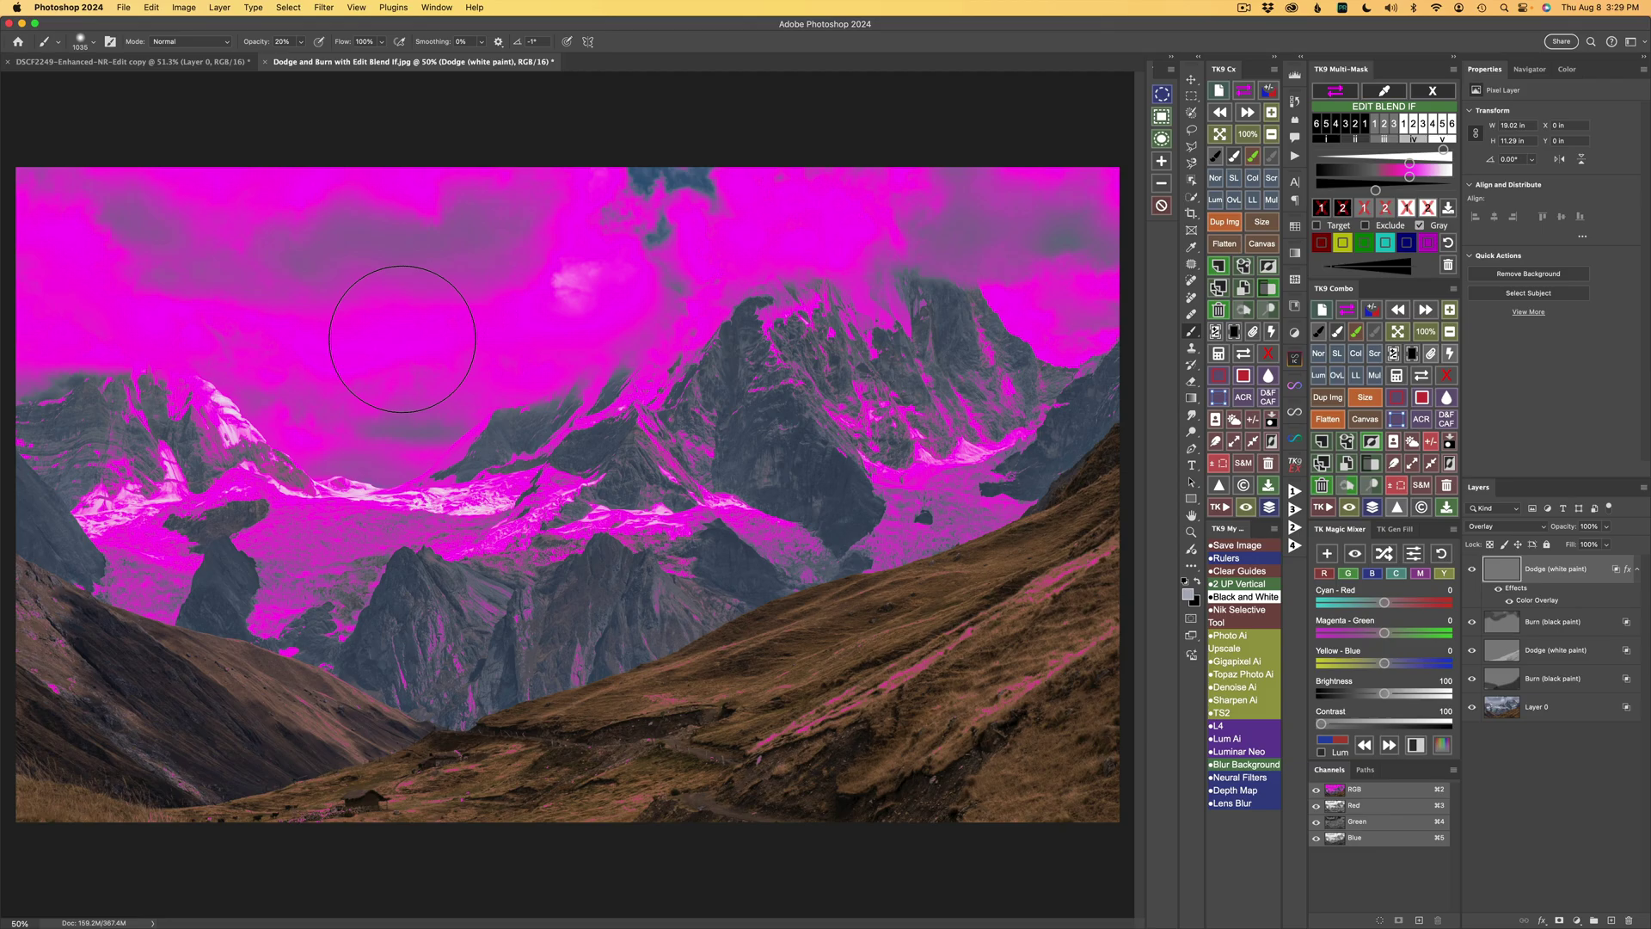
Lower the light-end limit of the new Dodge layer's Blend If range to exclude the brightest cloud and snow tones
left_click(1455, 157)
left_click(1455, 159)
left_click(1243, 178)
left_click(1455, 143)
left_click(1446, 153)
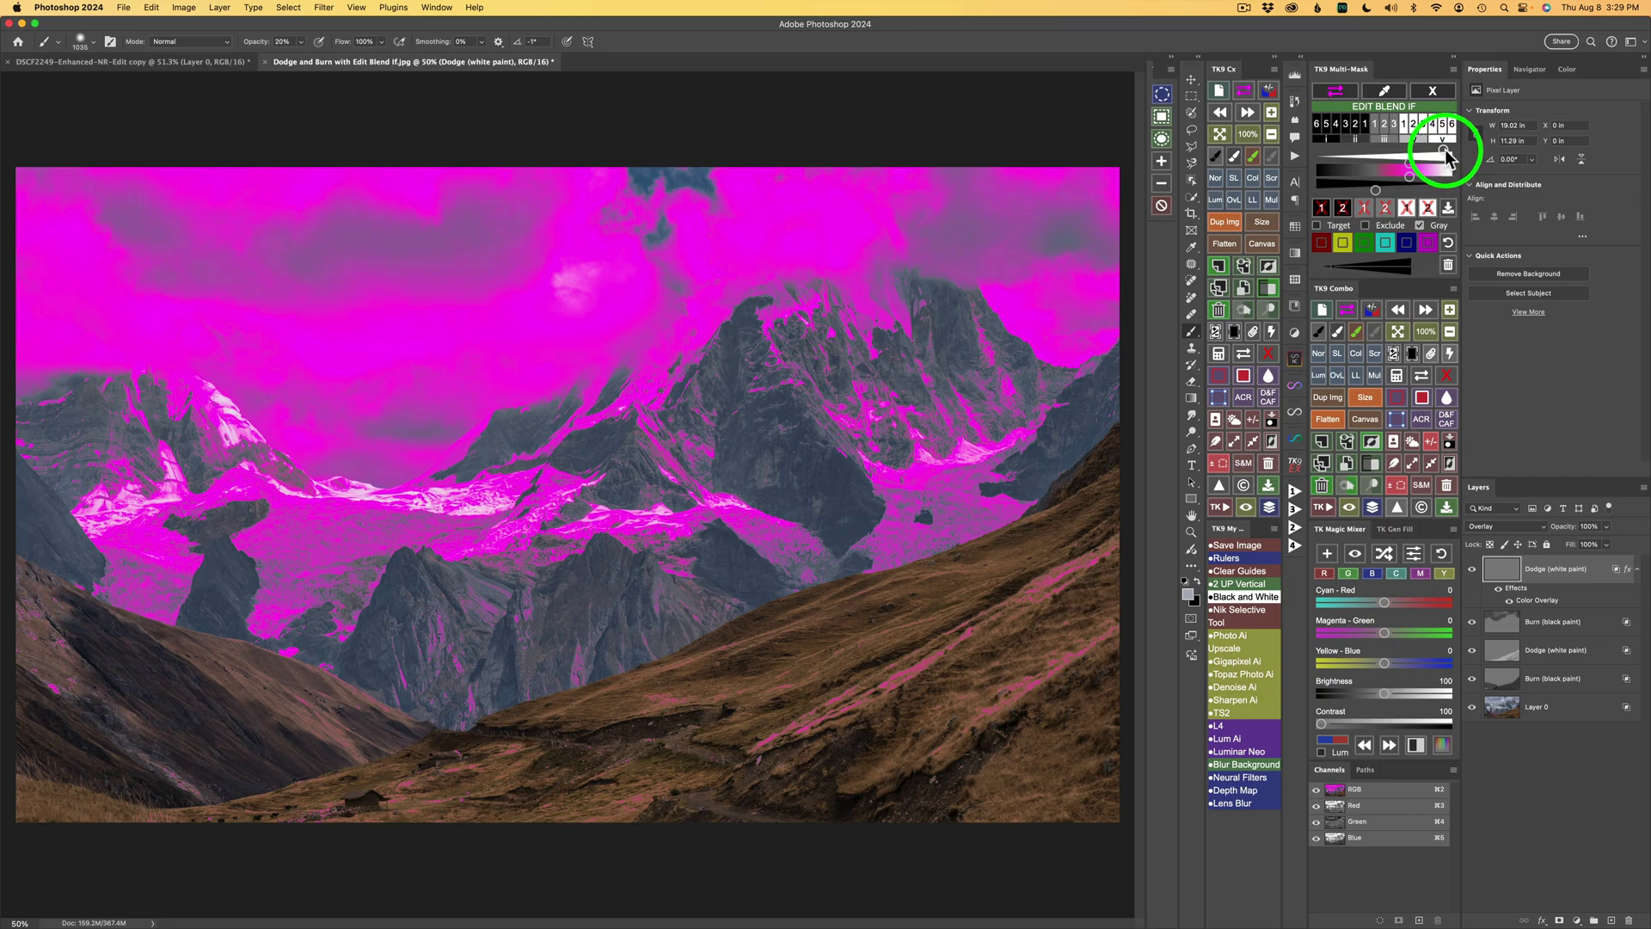
left_click_drag(1450, 156, 1432, 153)
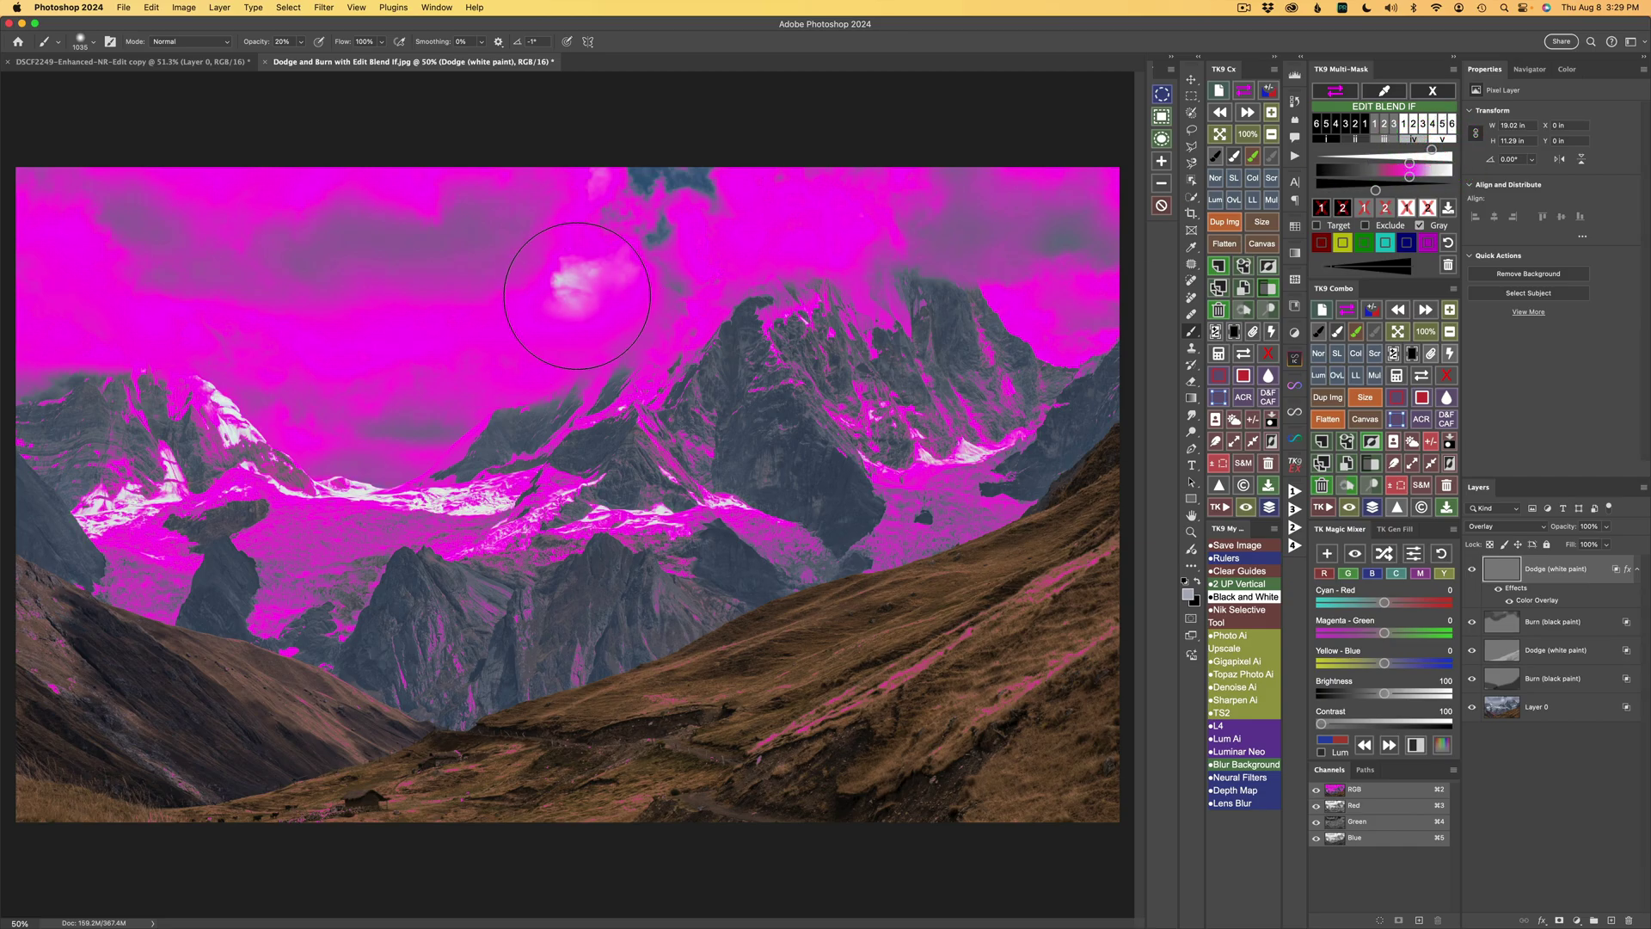
Raise the dark-end limit of the Dodge layer's Blend If range to exclude the darker clouds, and turn off the magenta overlay
left_click(1377, 190)
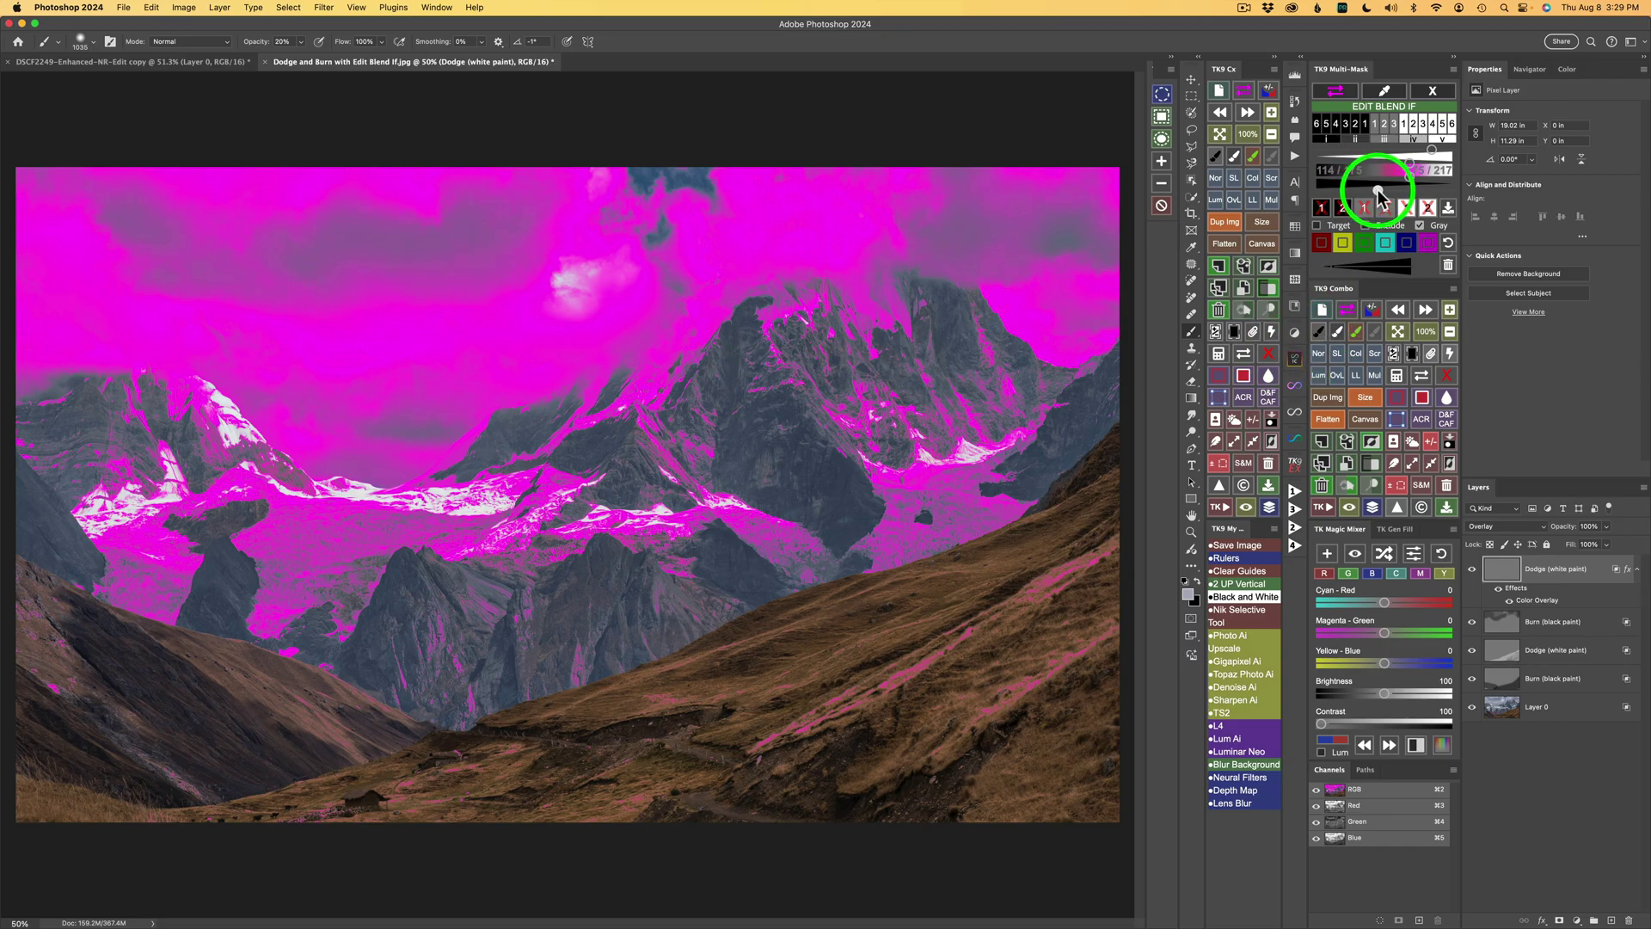
left_click_drag(1379, 193, 1385, 191)
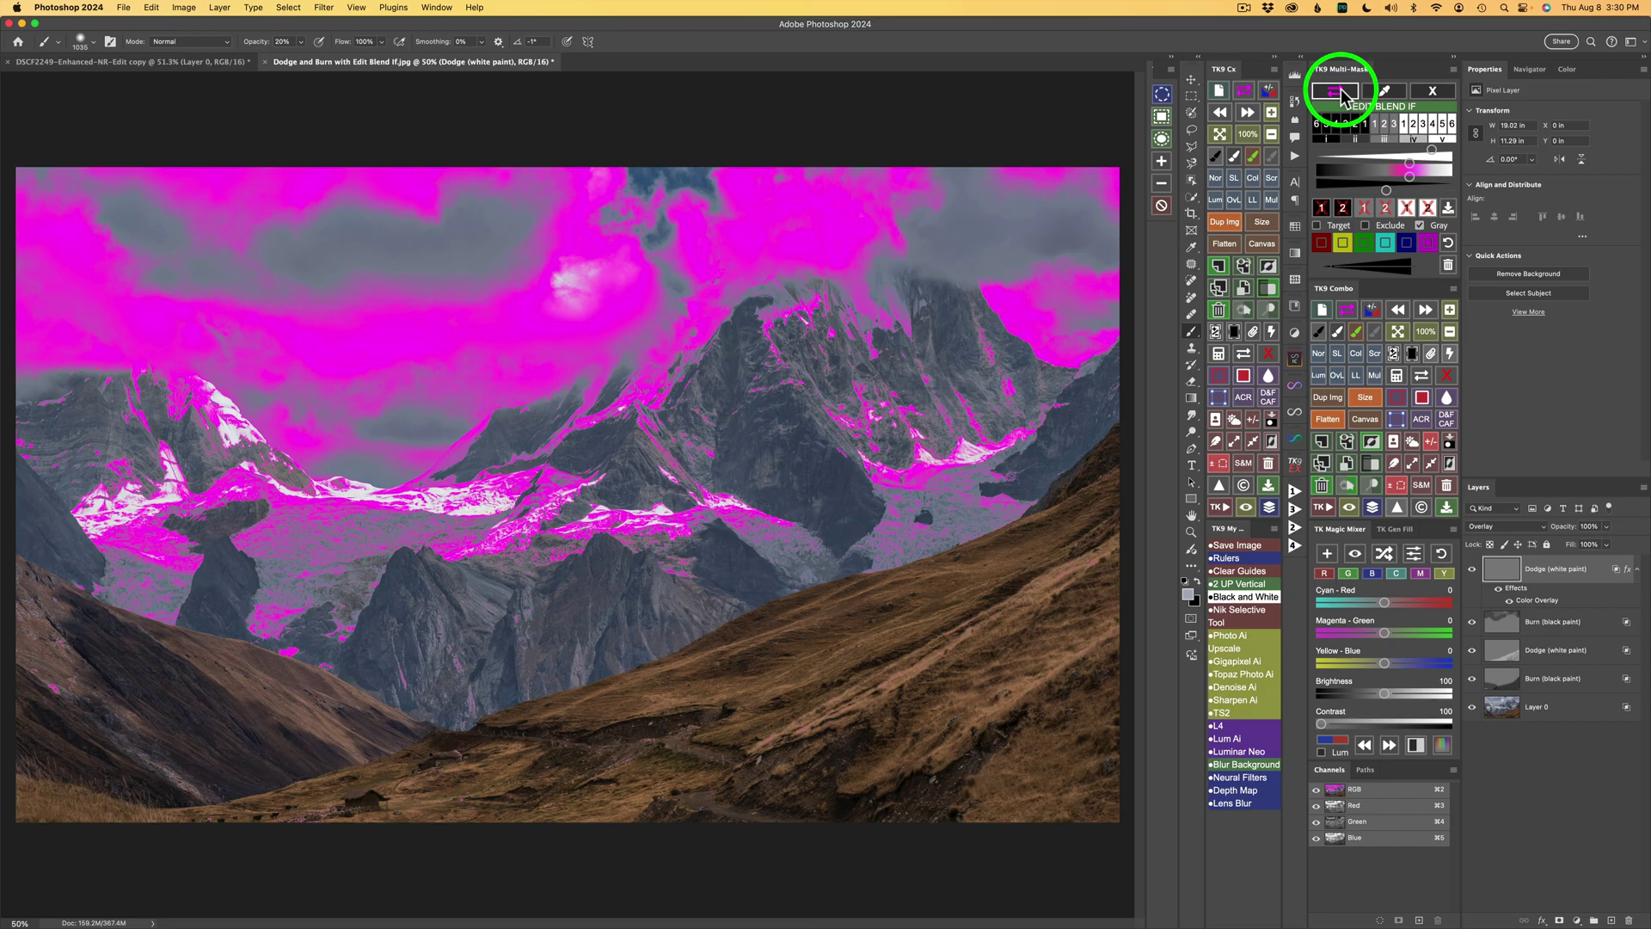
left_click(1336, 91)
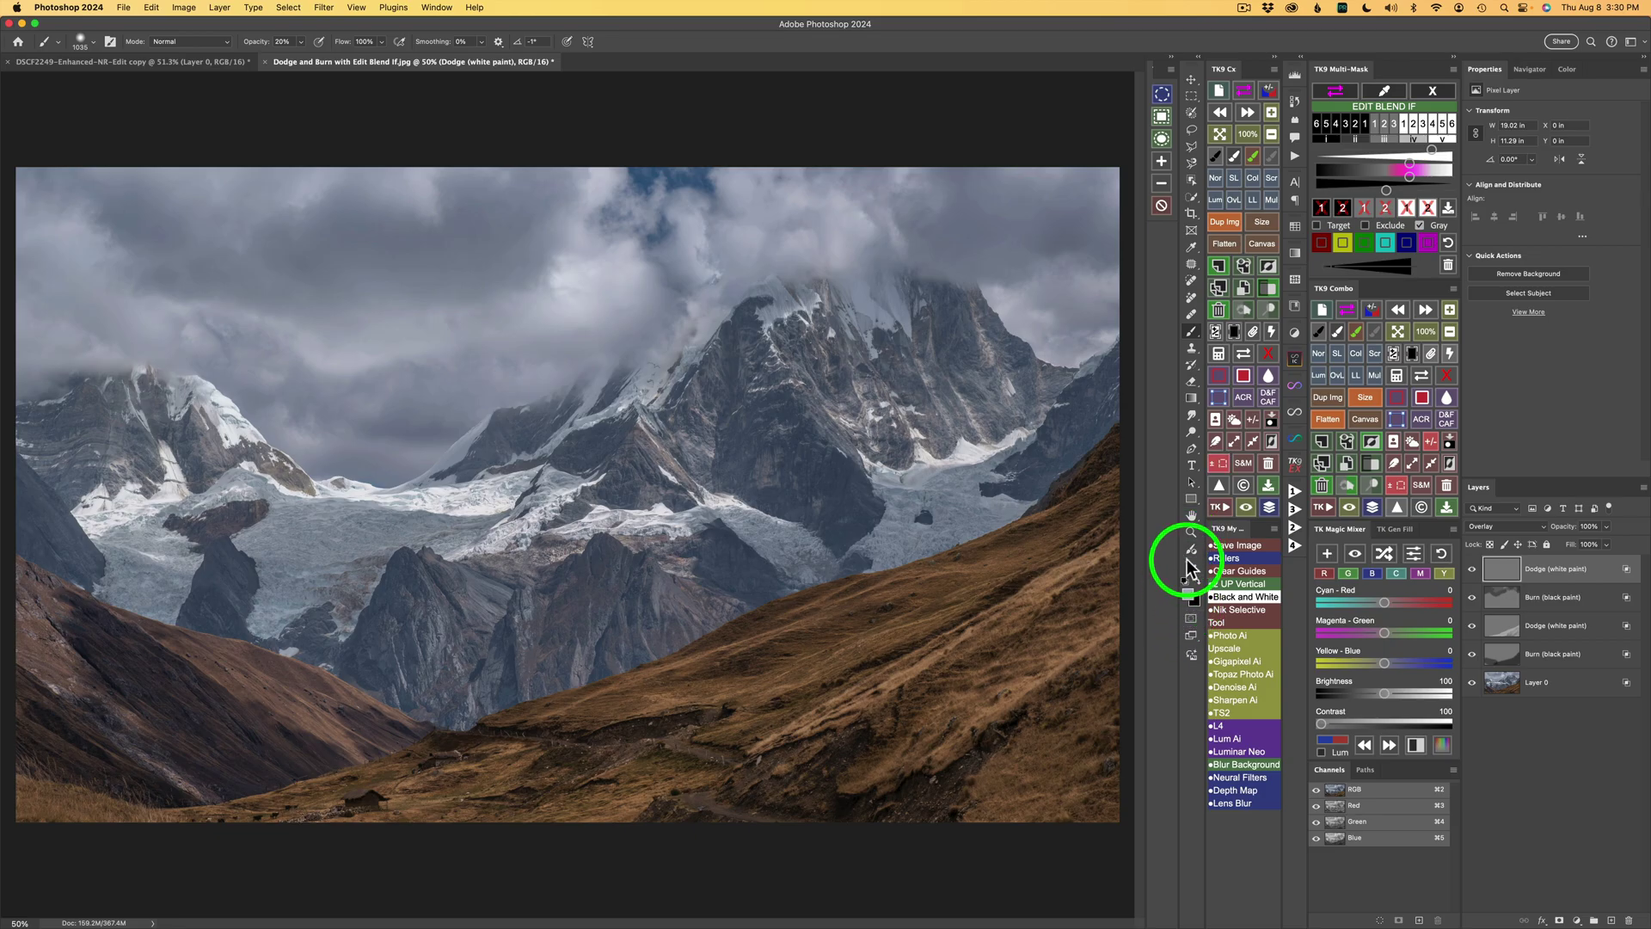
Lighten the brighter clouds on the new Dodge layer with a white brush at 10% opacity, and compare with the layer hidden
left_click(1337, 334)
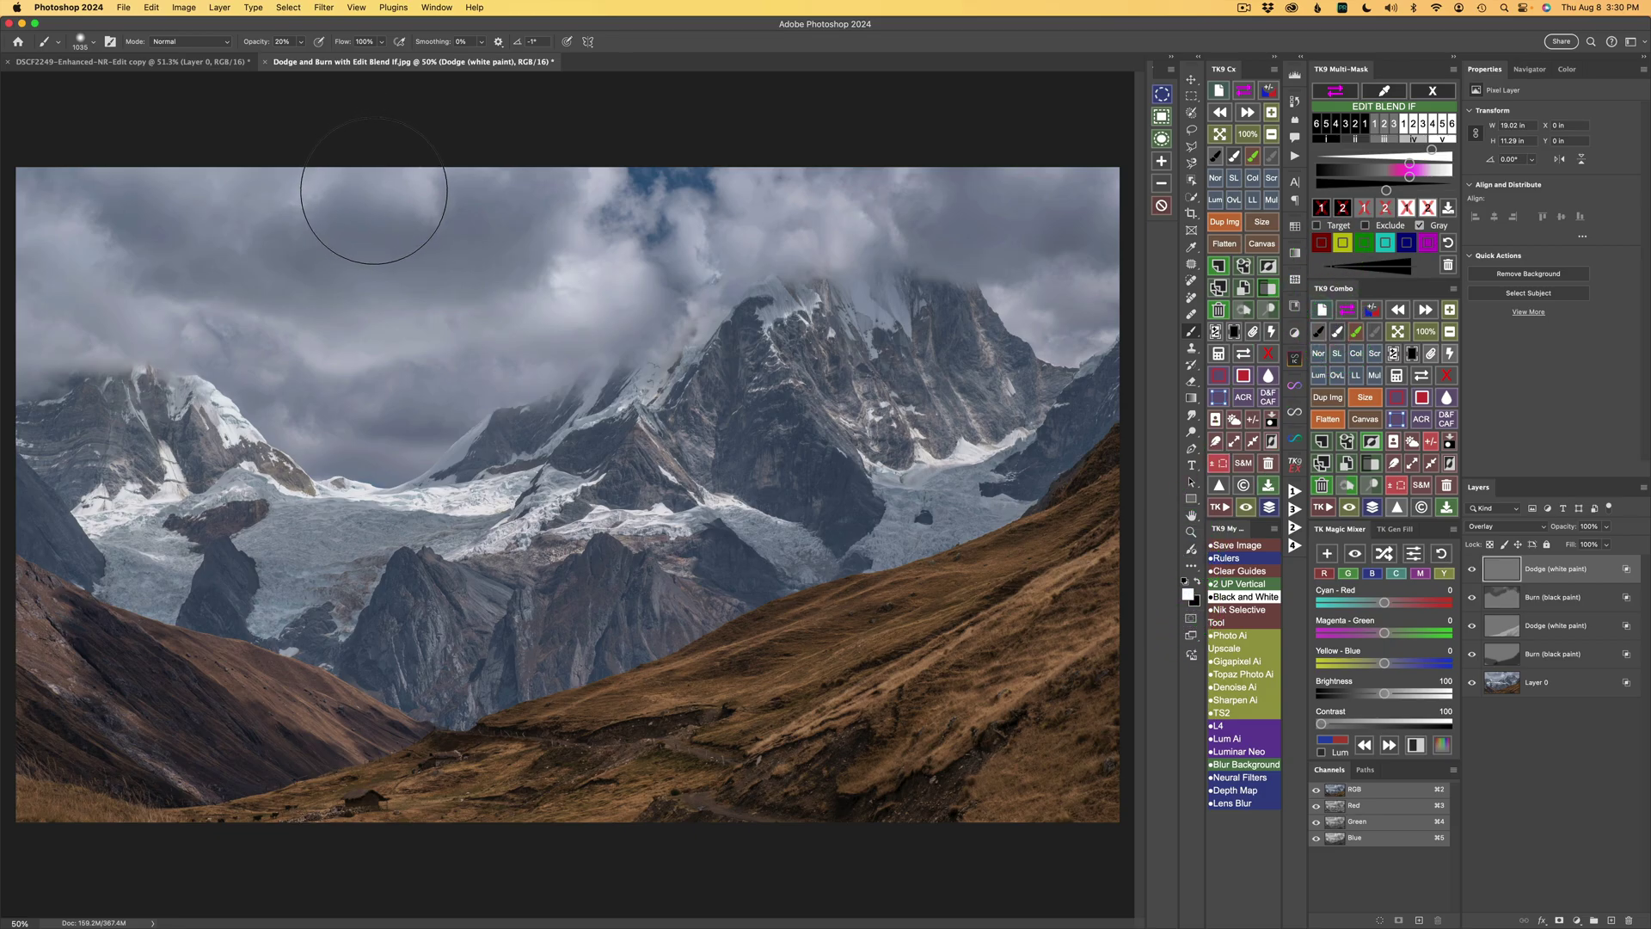
left_click(301, 59)
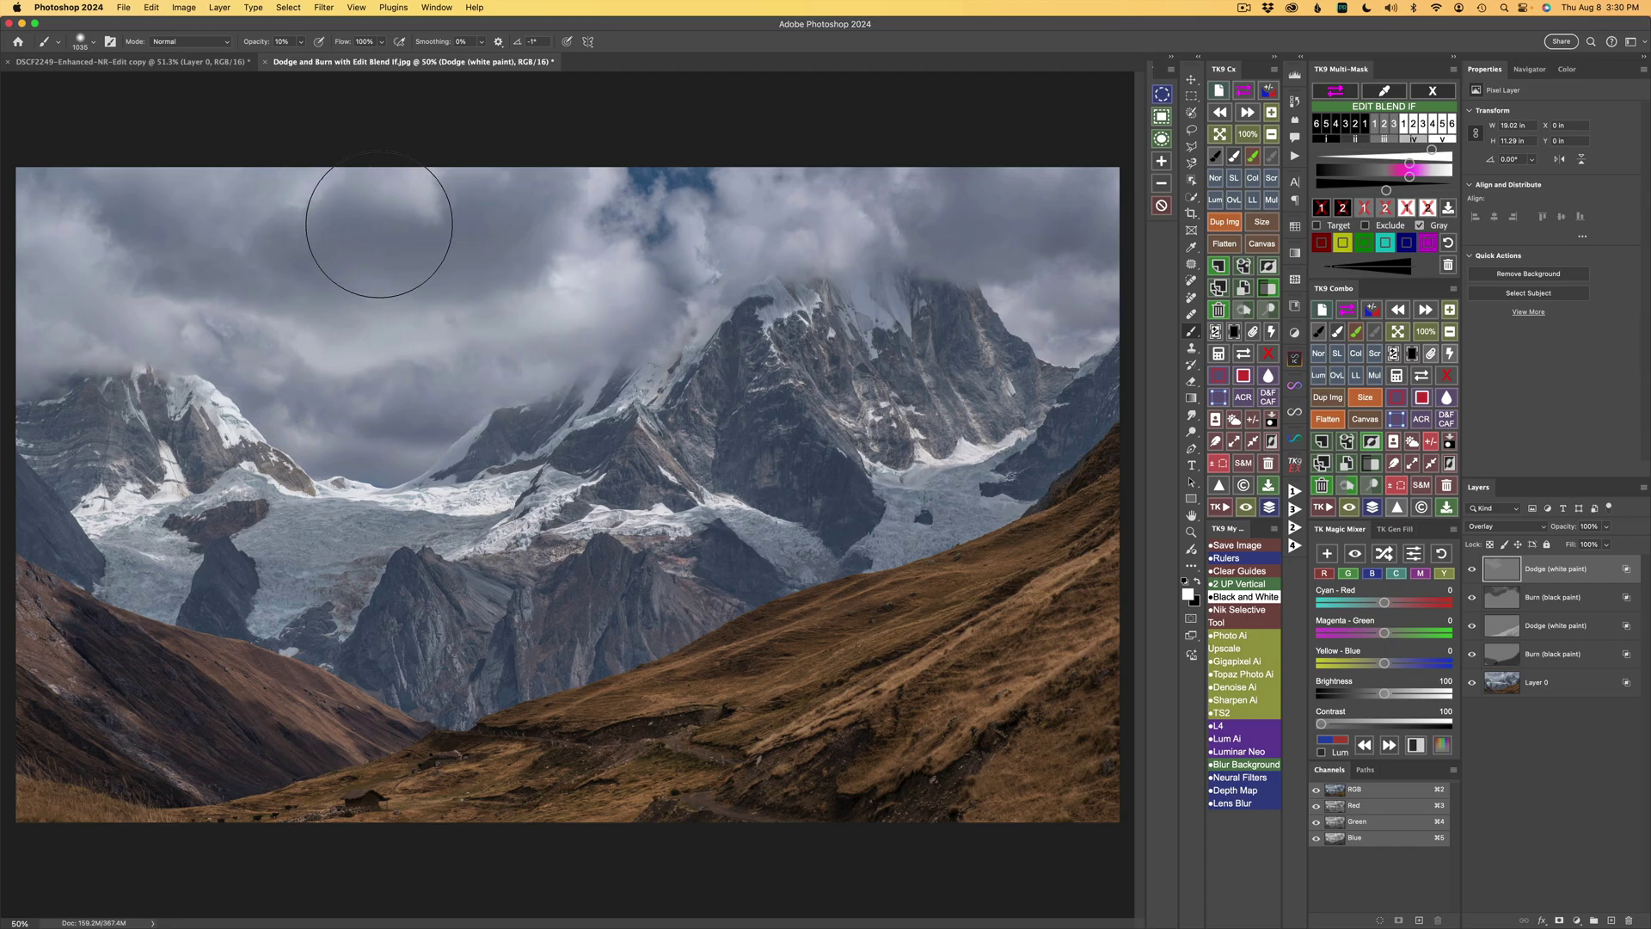
mouse_move(378, 226)
left_mouse_down()
mouse_move(544, 195)
mouse_move(606, 254)
mouse_move(733, 240)
mouse_move(711, 237)
mouse_move(714, 214)
mouse_move(790, 211)
mouse_move(709, 231)
mouse_move(781, 232)
mouse_move(871, 202)
mouse_move(921, 220)
mouse_move(944, 198)
mouse_move(1007, 257)
mouse_move(1032, 237)
mouse_move(1057, 310)
mouse_move(1089, 202)
mouse_move(1038, 168)
mouse_move(909, 206)
mouse_move(340, 179)
mouse_move(54, 219)
mouse_move(30, 180)
left_mouse_up()
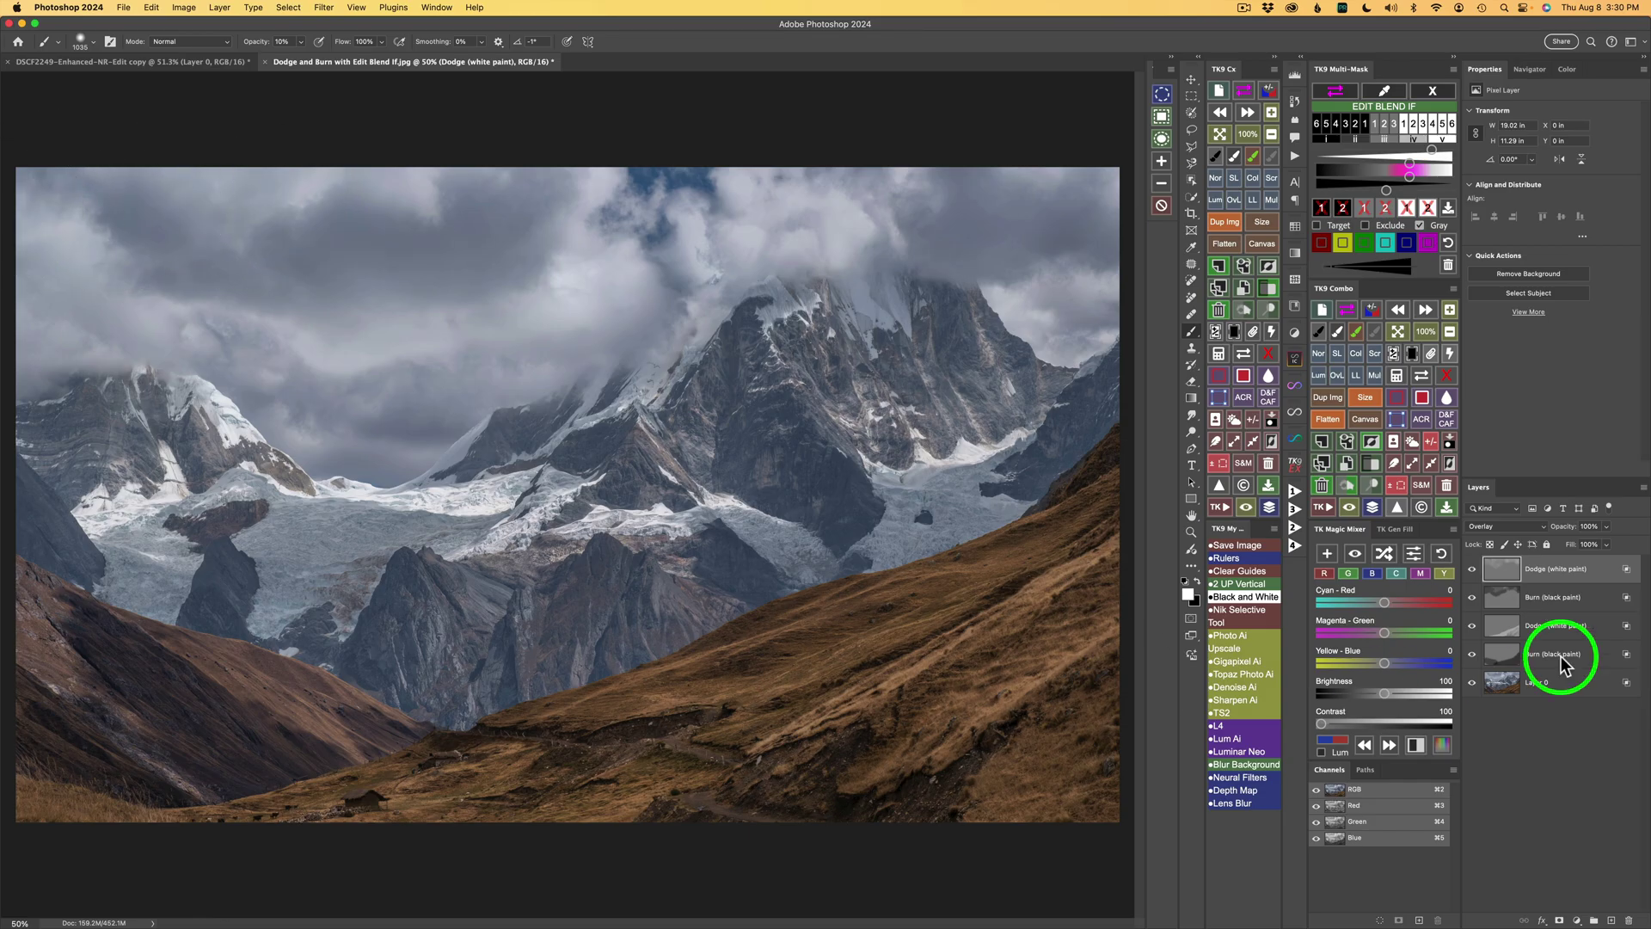
left_click(1472, 571)
left_click(1473, 571)
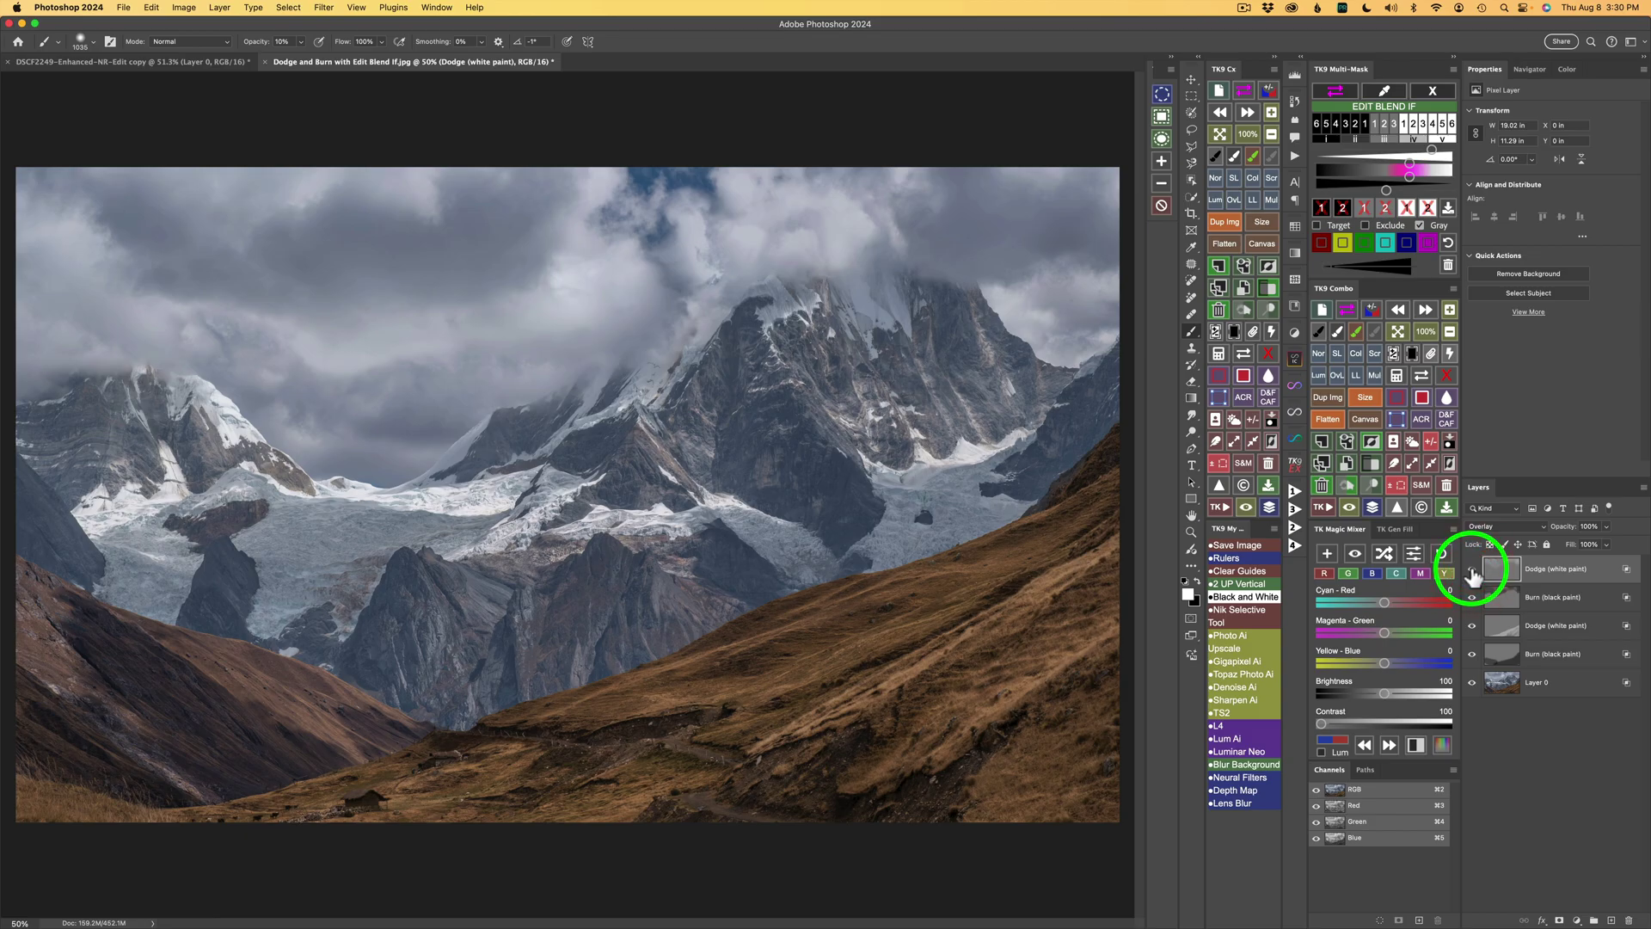
Reduce the top Dodge layer's opacity to 71%, and compare the image with the layer hidden and shown
left_click(1605, 527)
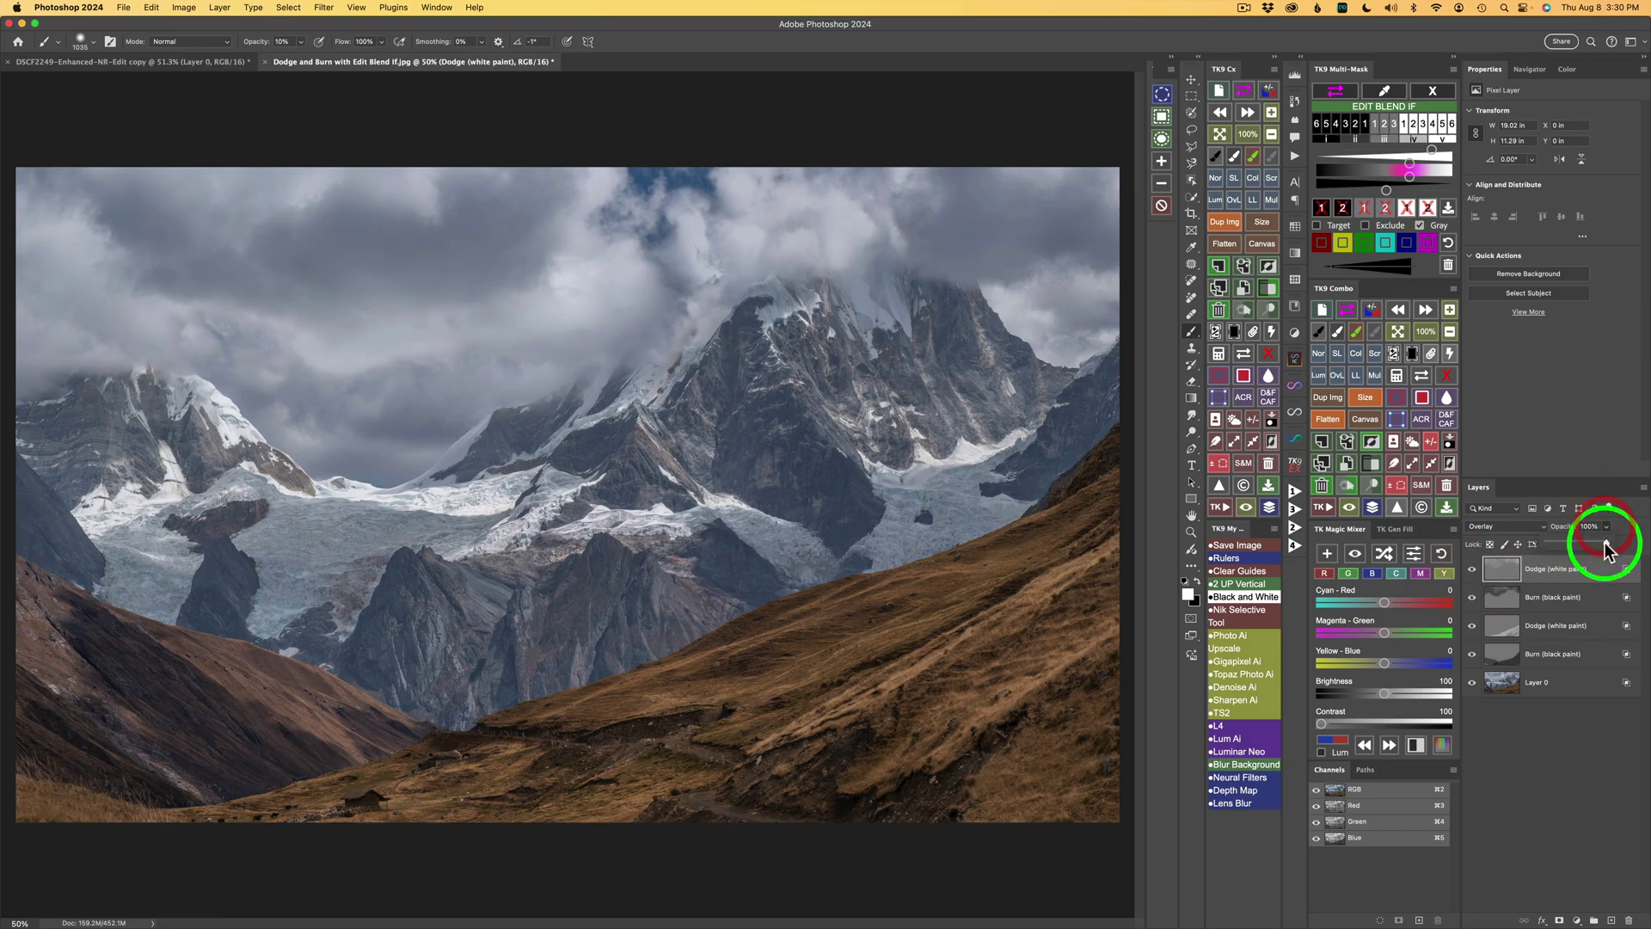
left_click_drag(1593, 547, 1589, 541)
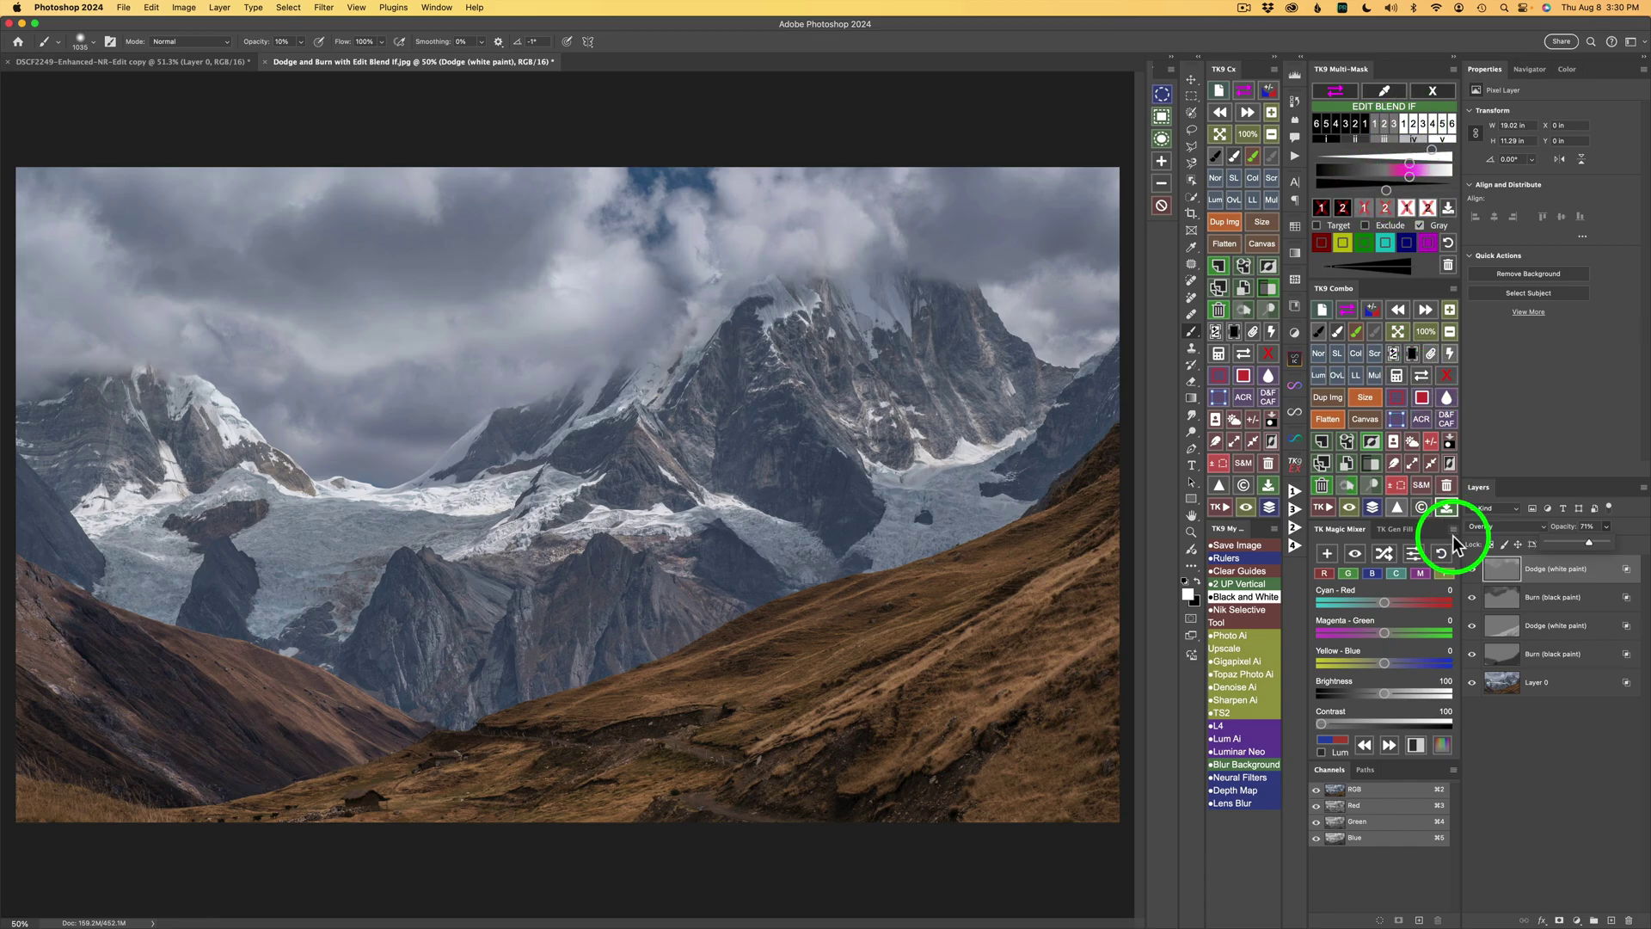
left_click(1472, 569)
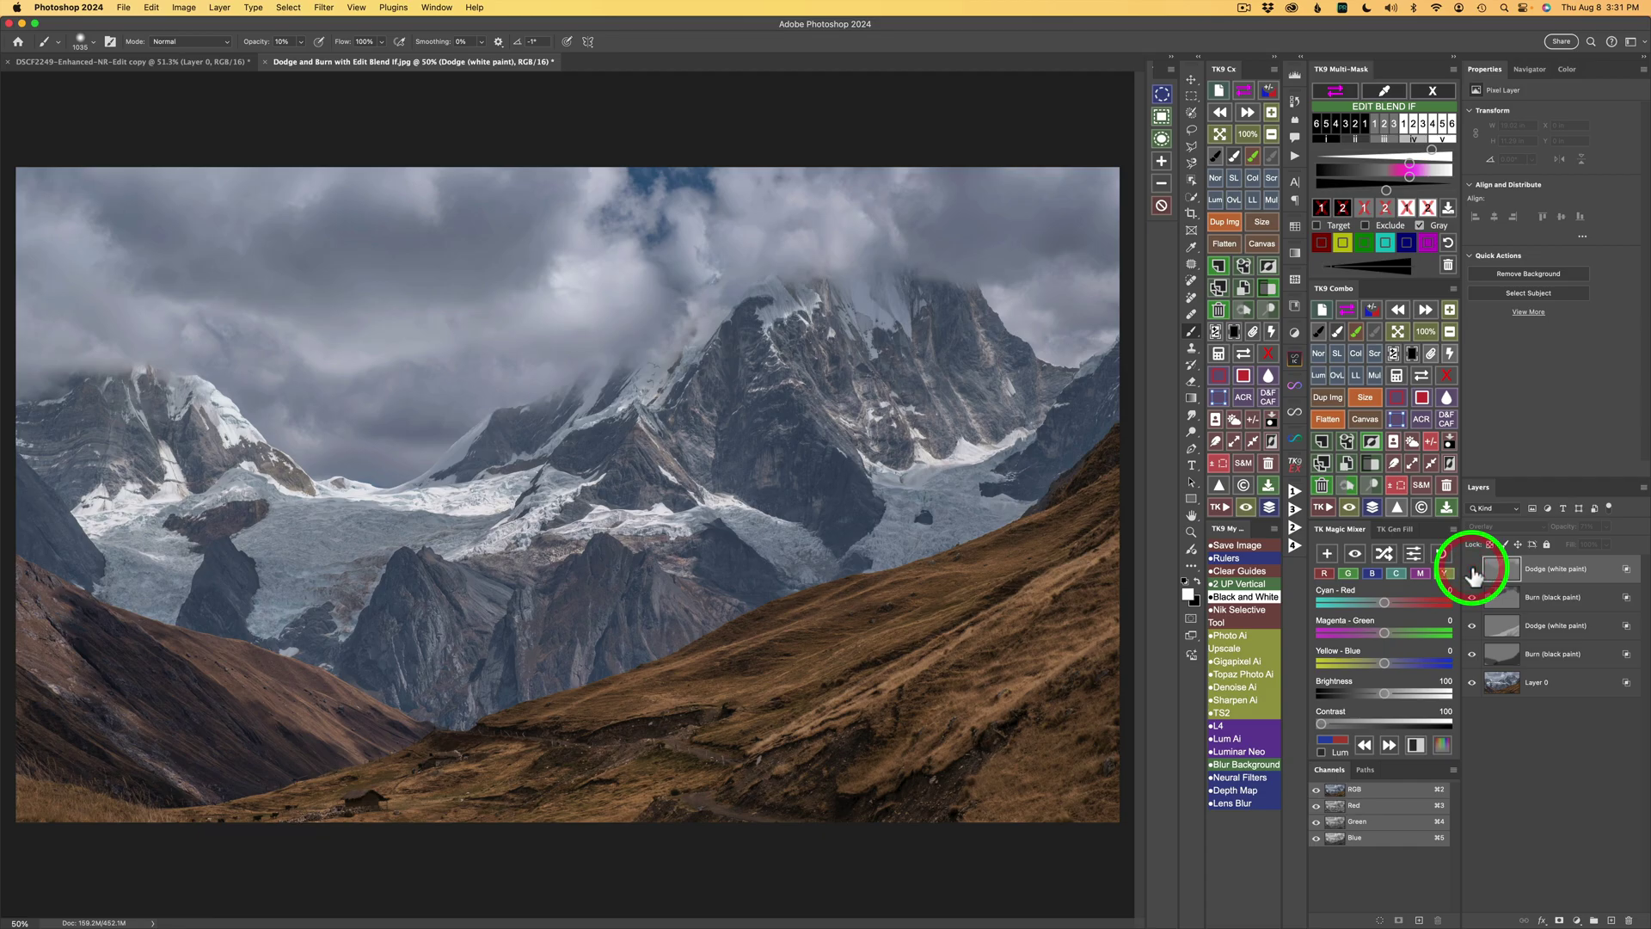
left_click(1471, 569)
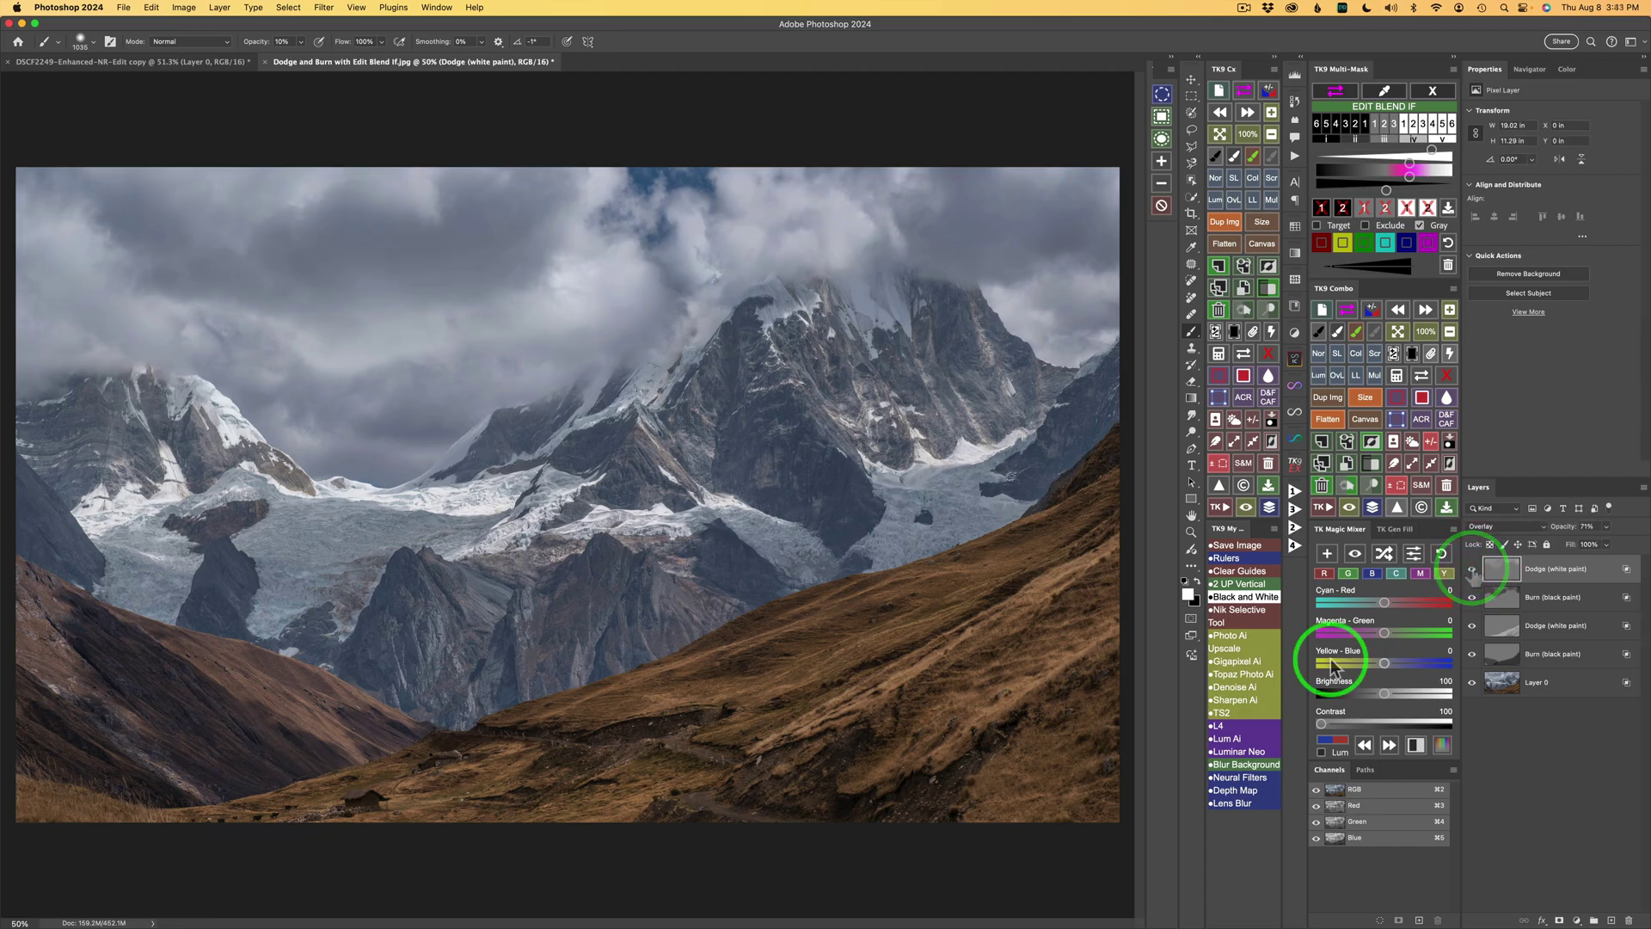